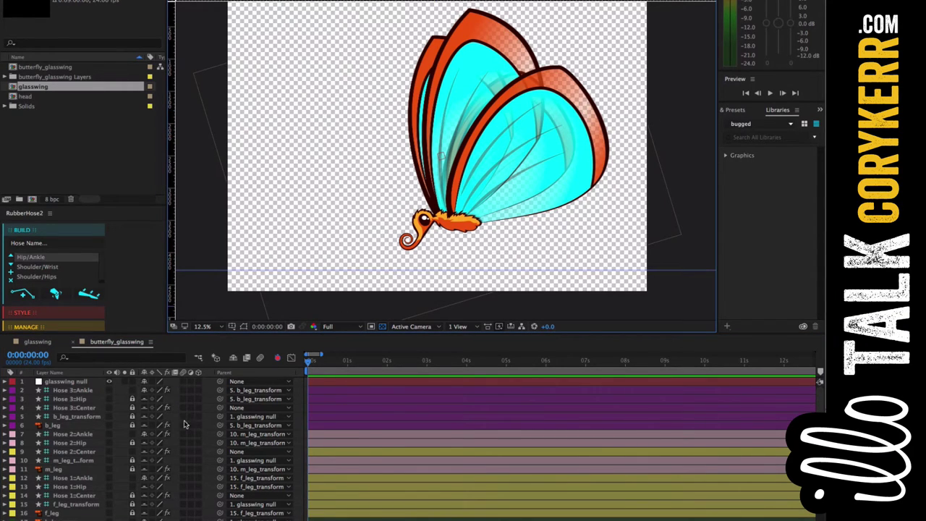
- Hide the shy rig layers, then test-rotate the head layer and undo it
click(233, 358)
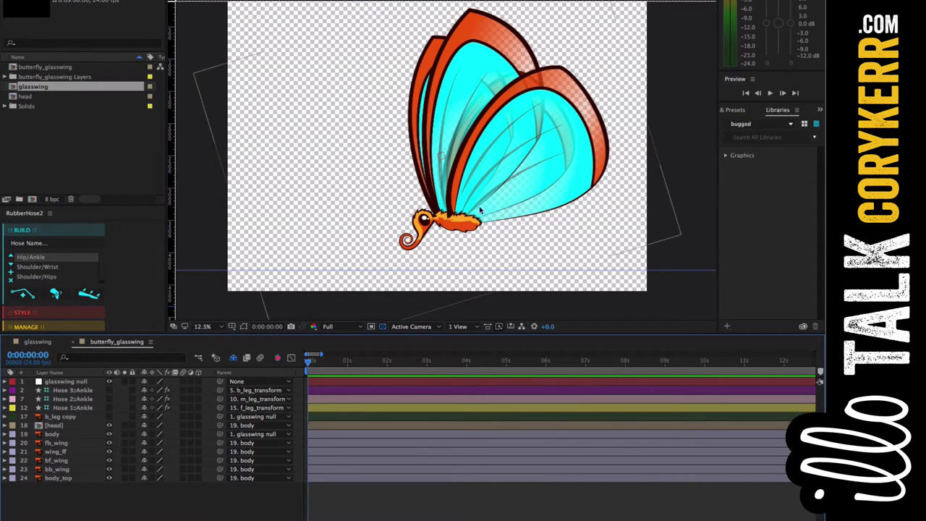
click(571, 134)
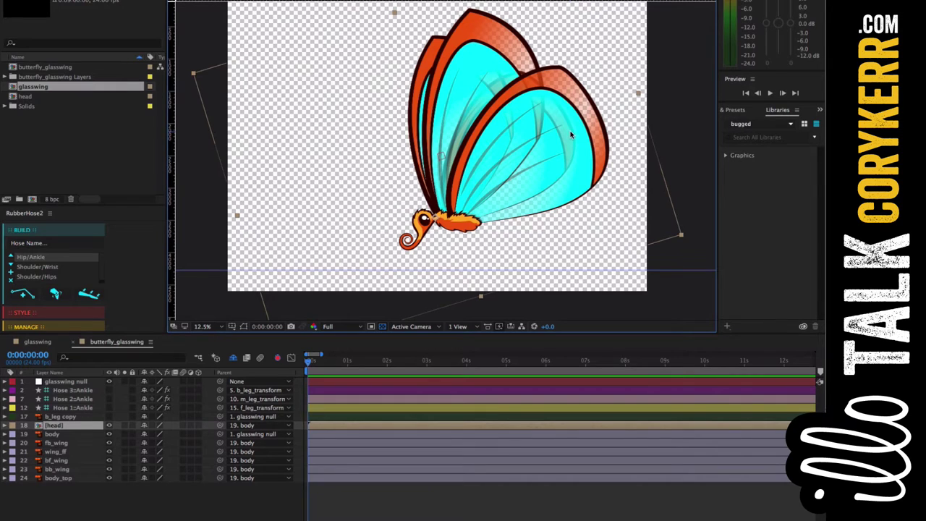
key(w)
drag(610, 159, 598, 180)
key(super+z)
- Lock the head layer and rotate fb_wing counter-clockwise around its pivot
click(132, 426)
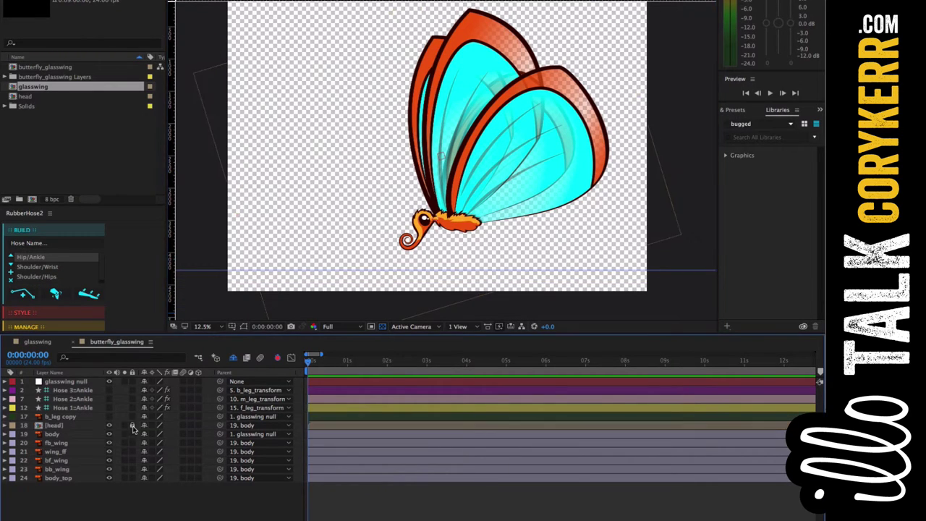
click(83, 443)
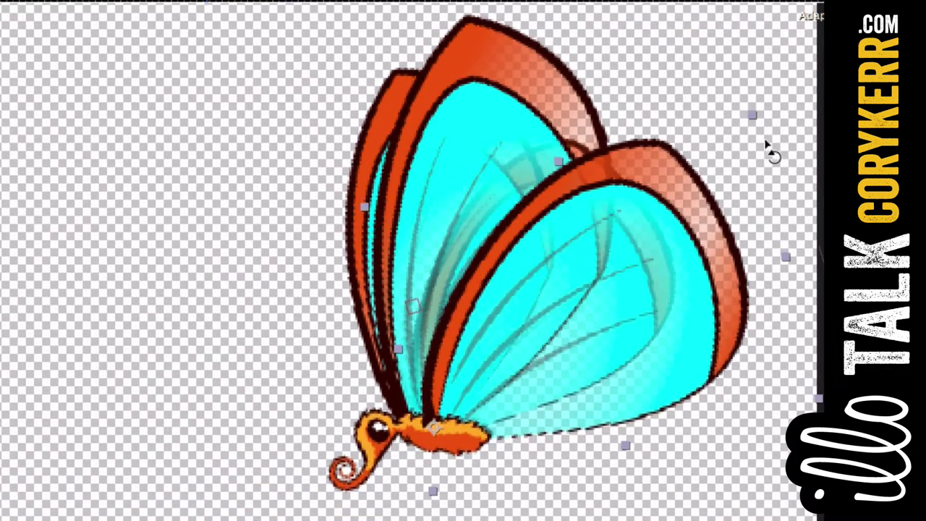
drag(771, 151, 689, 157)
- Undo the wing rotation, then solo fb_wing, wing_ff, bf_wing and bb_wing and make them 3D
key(super+z)
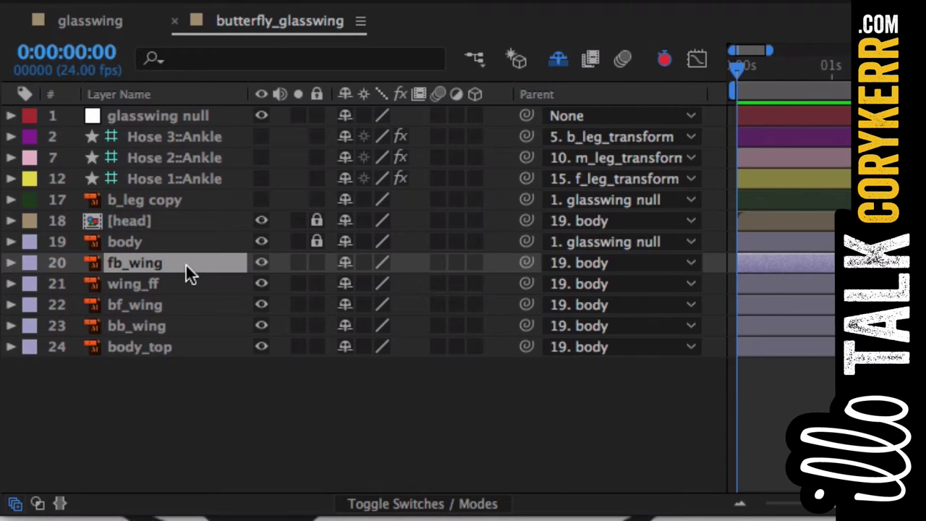
click(299, 263)
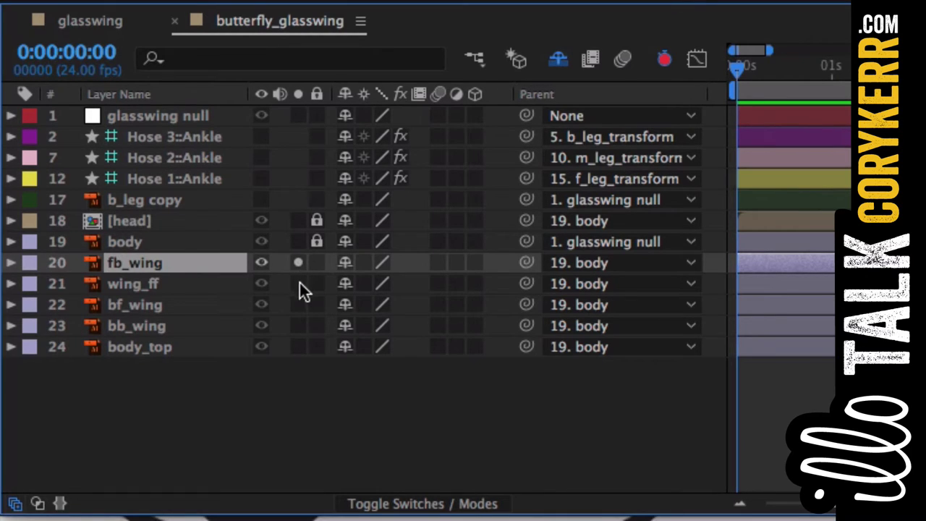
click(298, 283)
click(298, 304)
click(298, 325)
shift+click(209, 326)
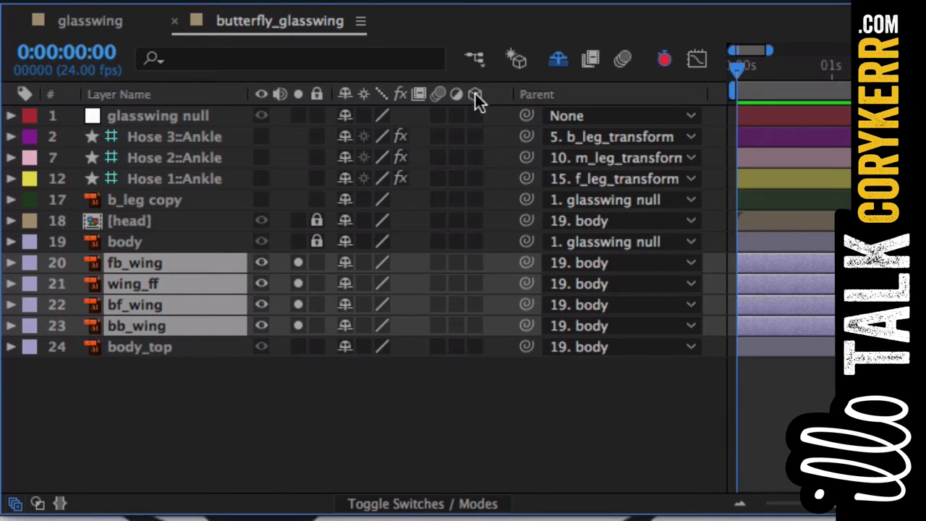
click(475, 283)
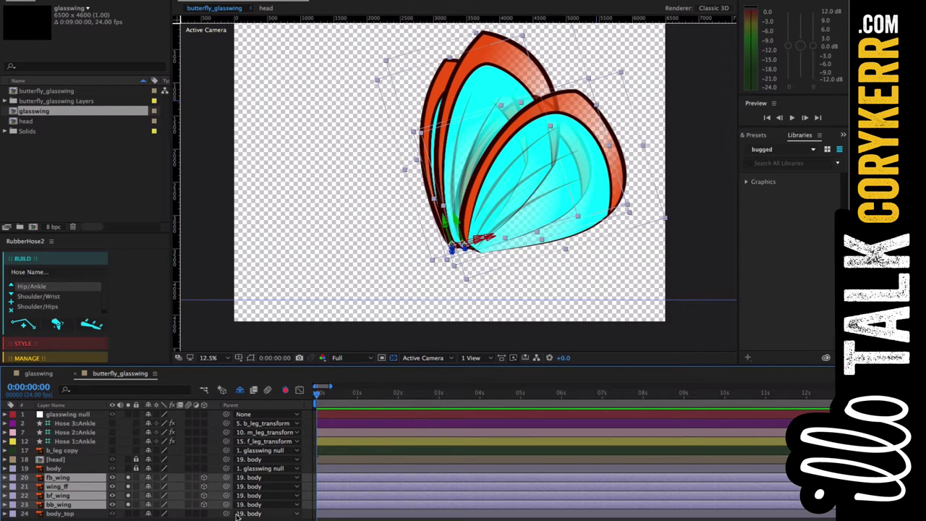
- Show the wings' Position values, then test fb_wing's Z at 29 and revert it to 0.0
key(p)
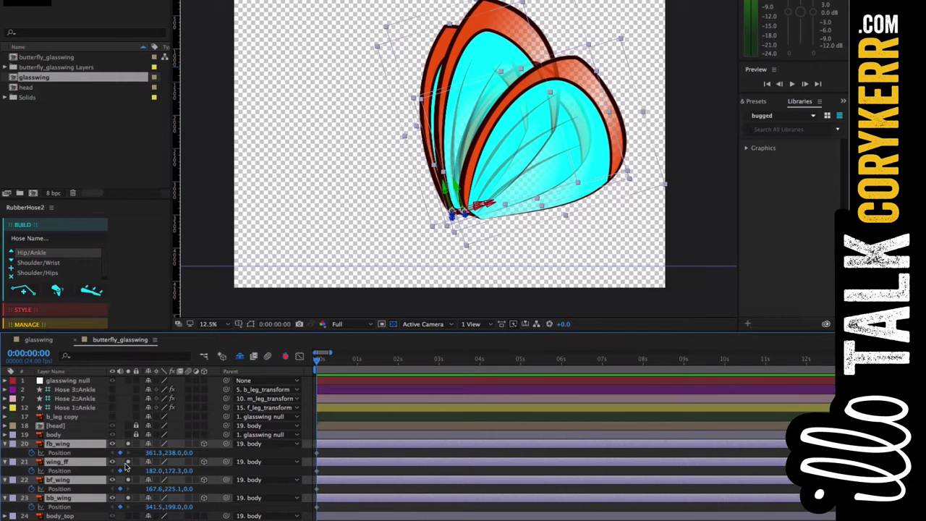
click(78, 444)
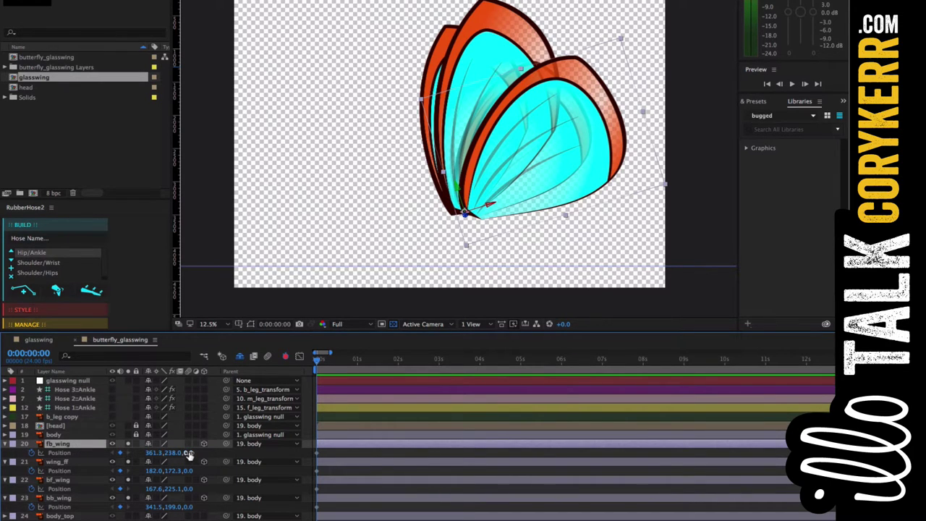
drag(186, 452, 204, 454)
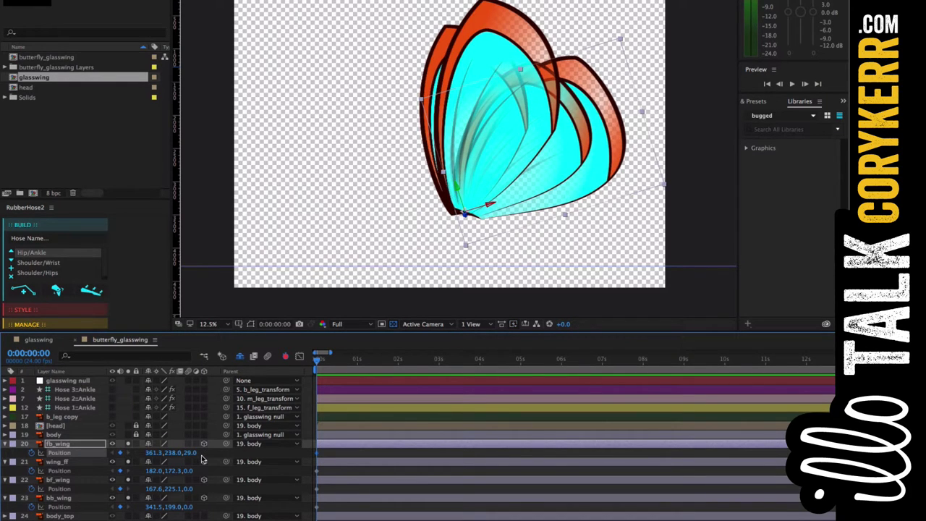
key(super+z)
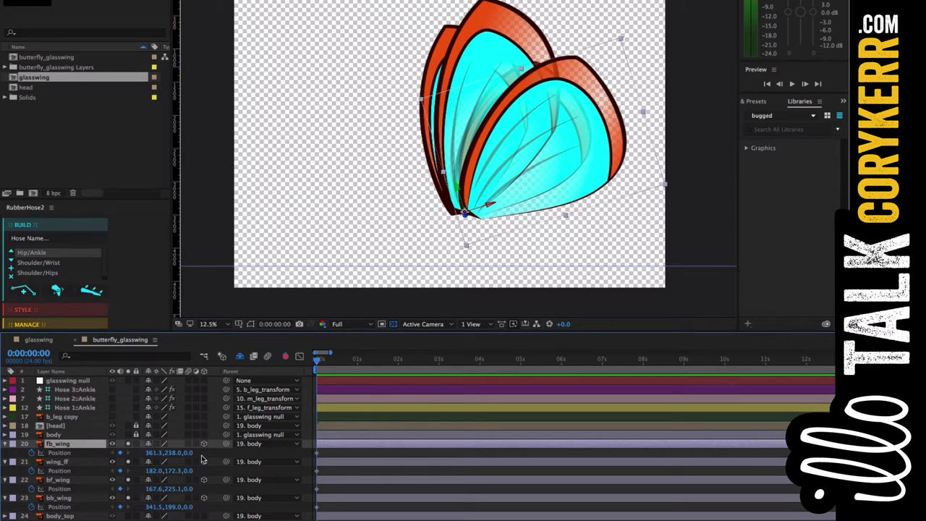
- Switch the Composition viewer to the 4 Views layout
click(474, 323)
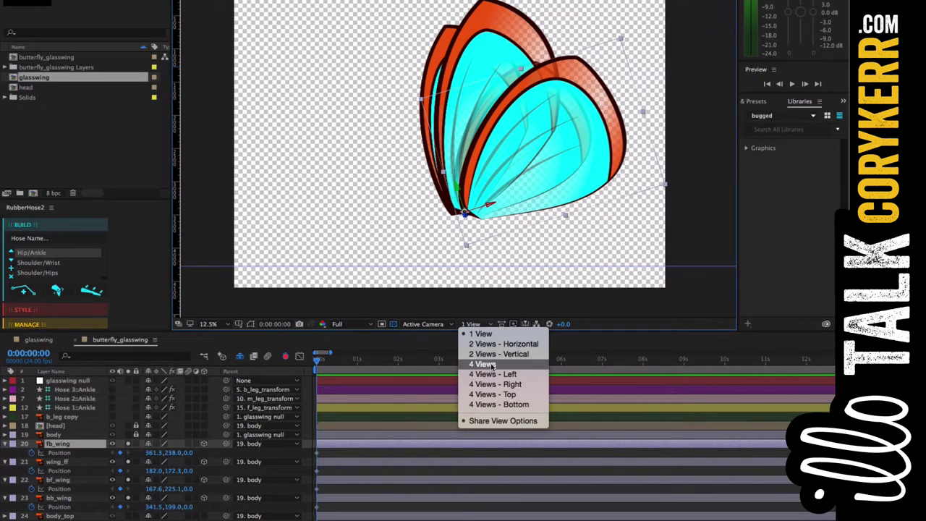
click(489, 391)
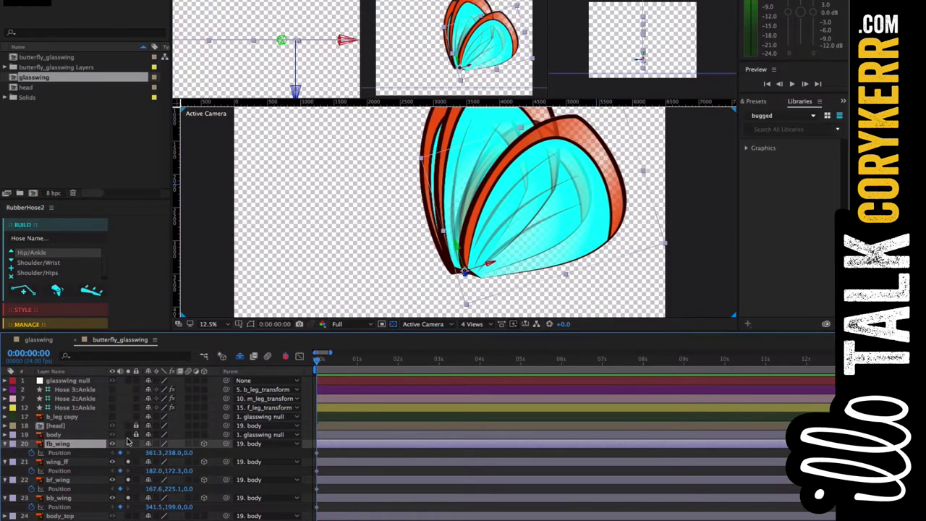
- Set fb_wing's Position Z to 3 and solo the body layer
click(83, 436)
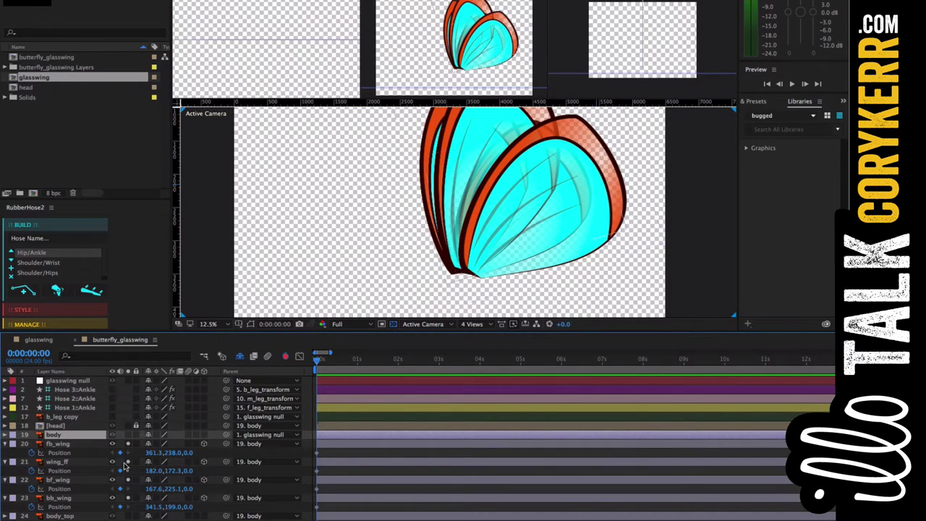
click(190, 453)
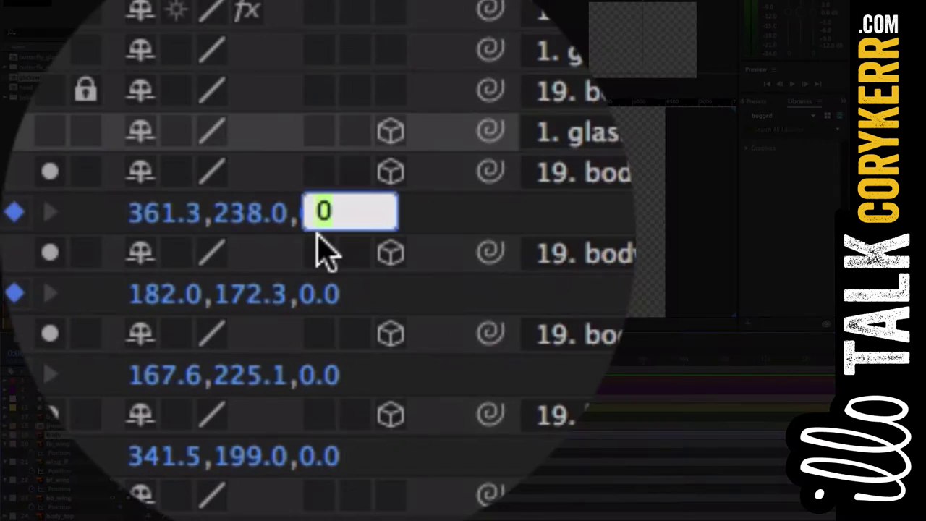
text(3)
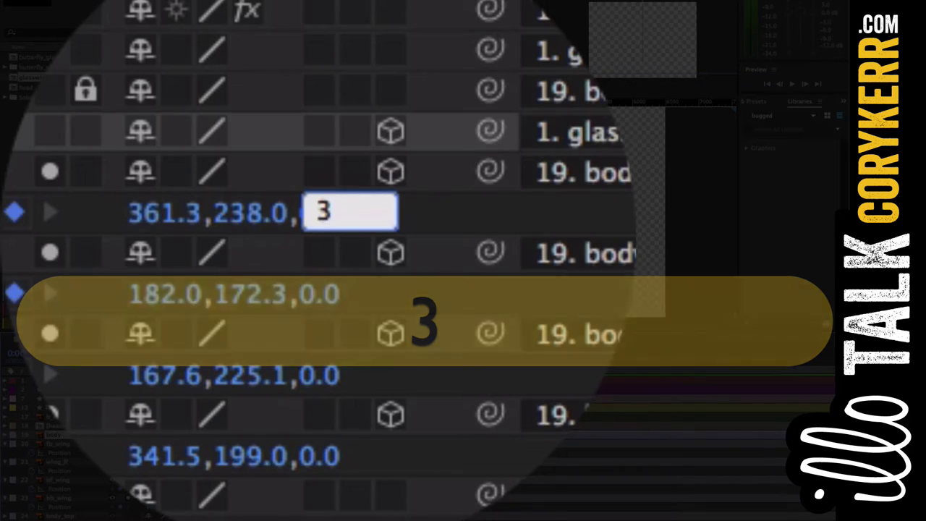
key(Return)
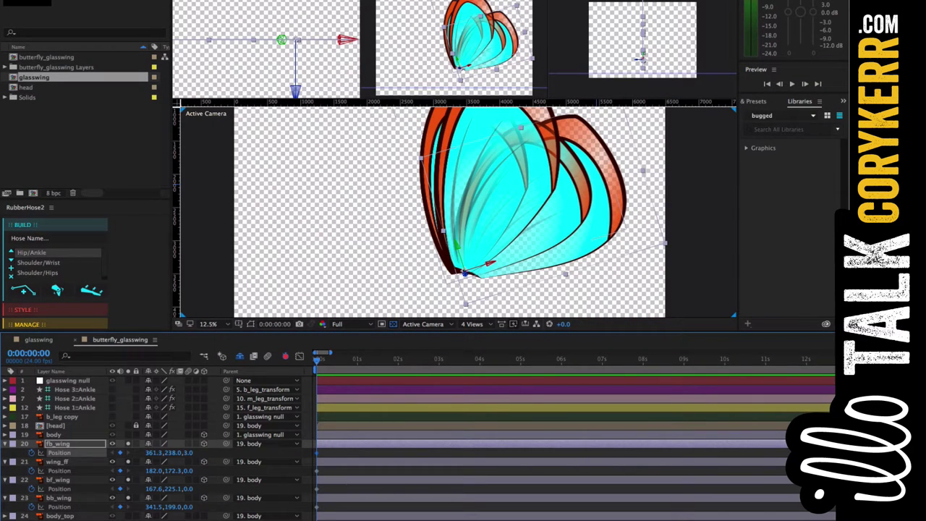
click(128, 435)
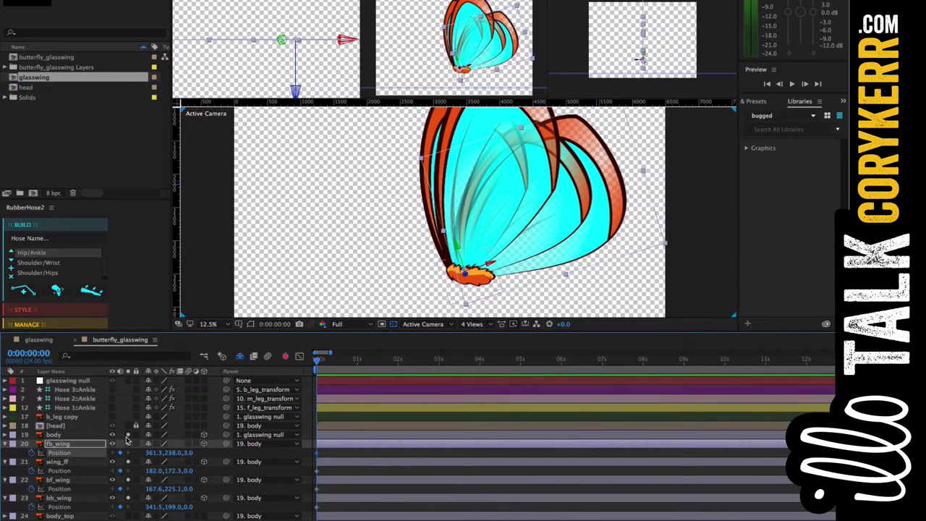
- Try wing_ff's Z position at 2, undo it, and pan to reframe the butterfly
click(88, 463)
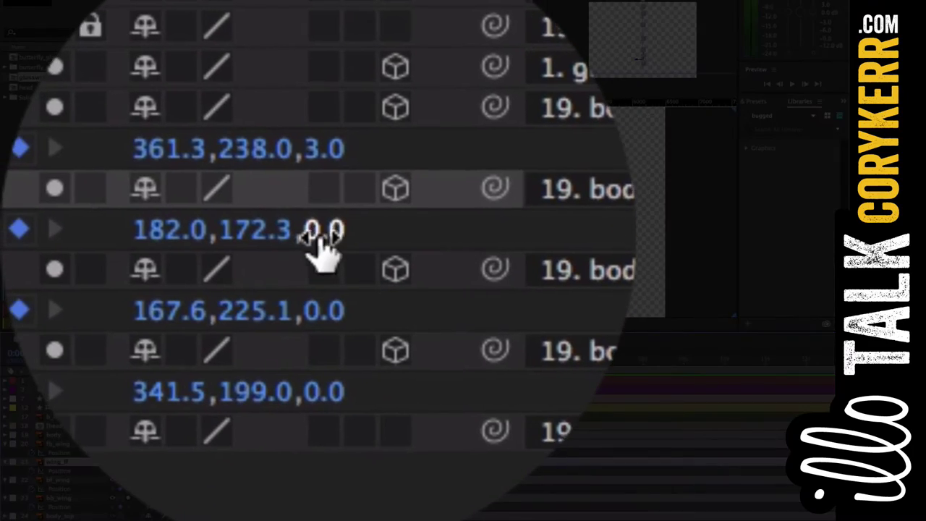
click(186, 471)
text(2)
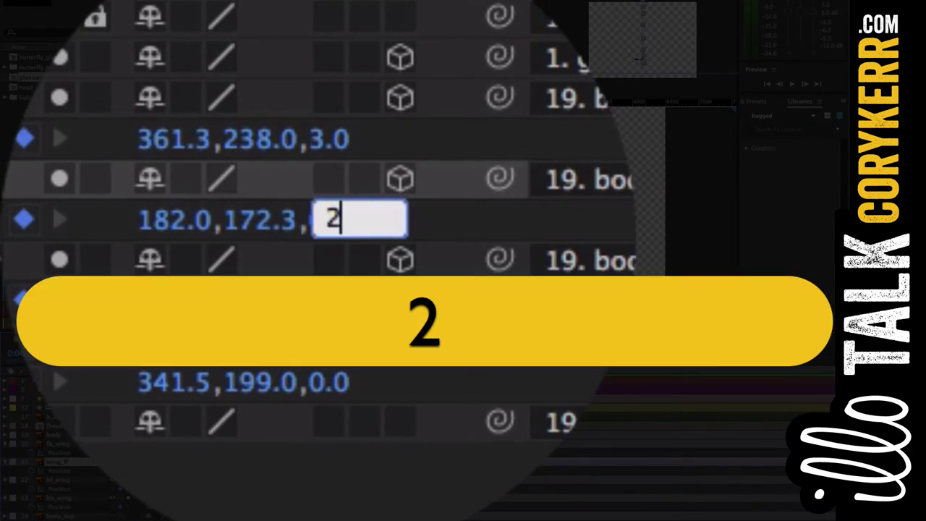
key(Return)
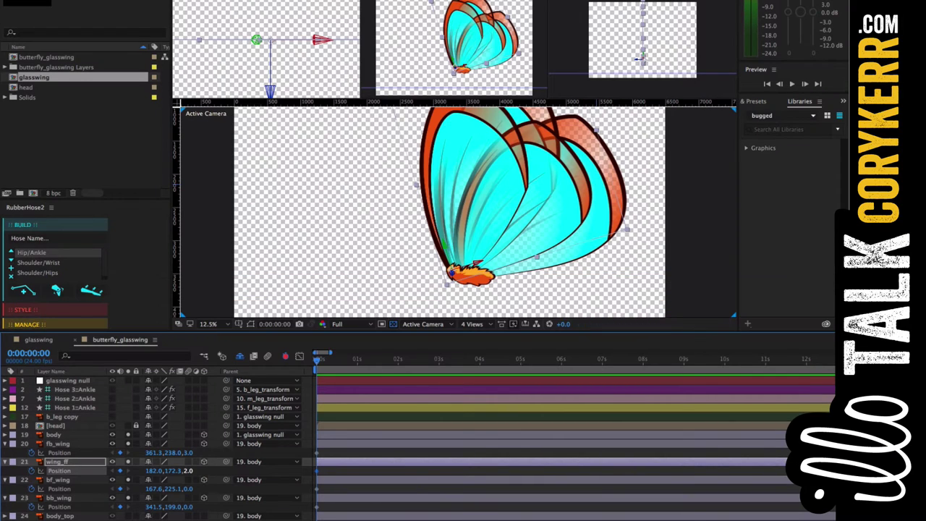
key(super+z)
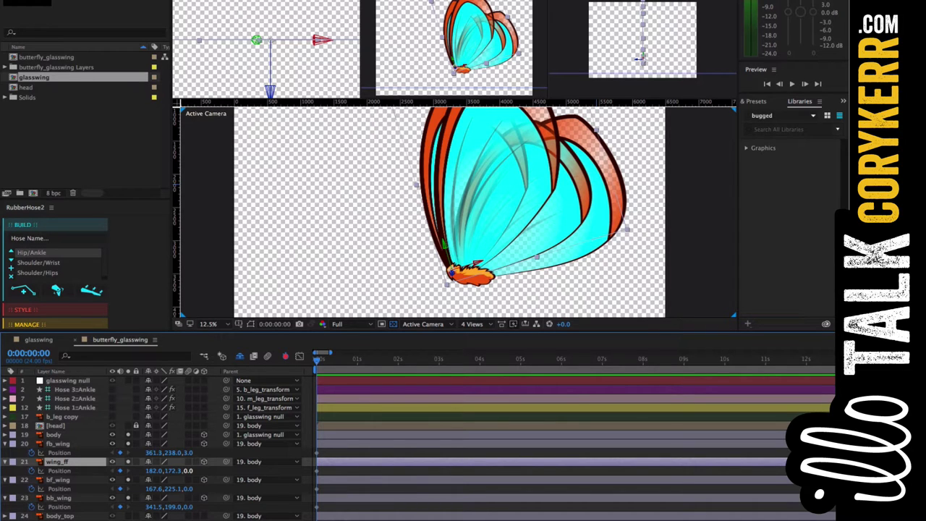
key(space)
drag(610, 171, 614, 170)
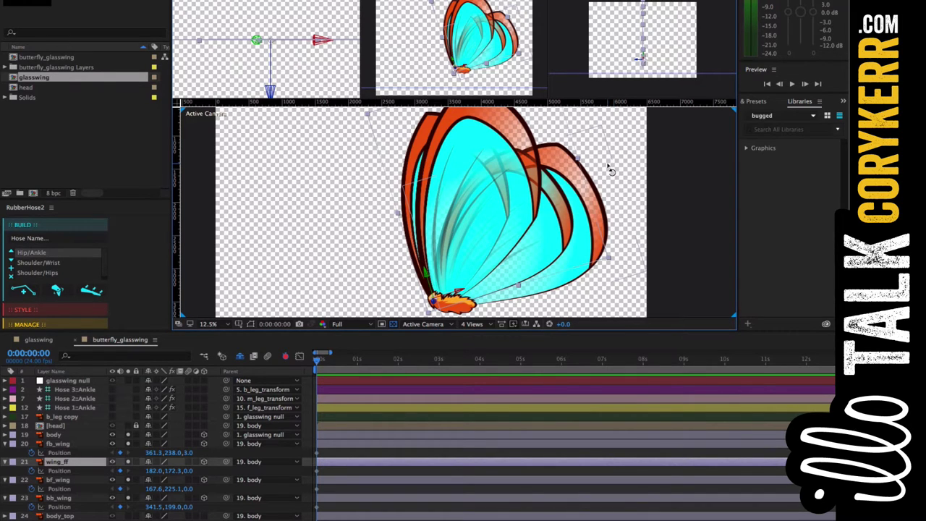
- Re-enter fb_wing's Position Z and set wing_ff's Z position to 2
click(187, 454)
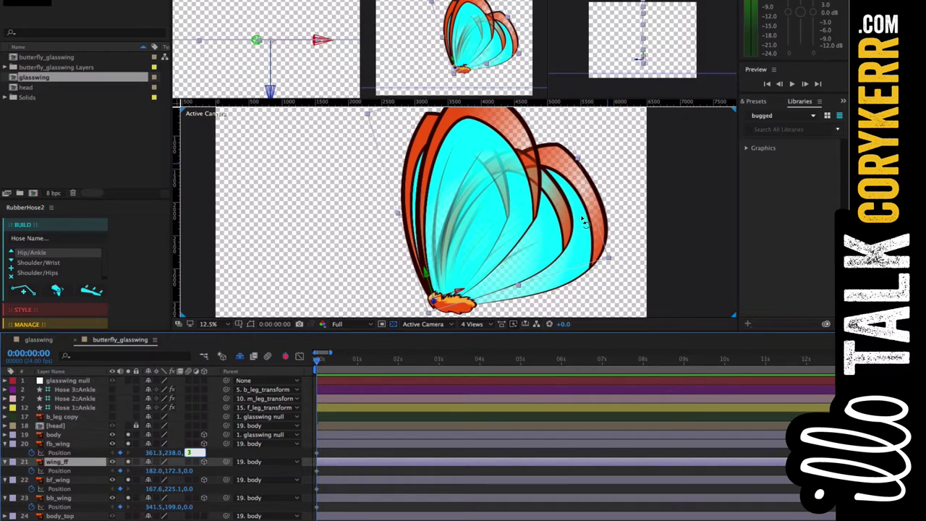
text(1)
key(BackSpace)
text(2)
key(Tab)
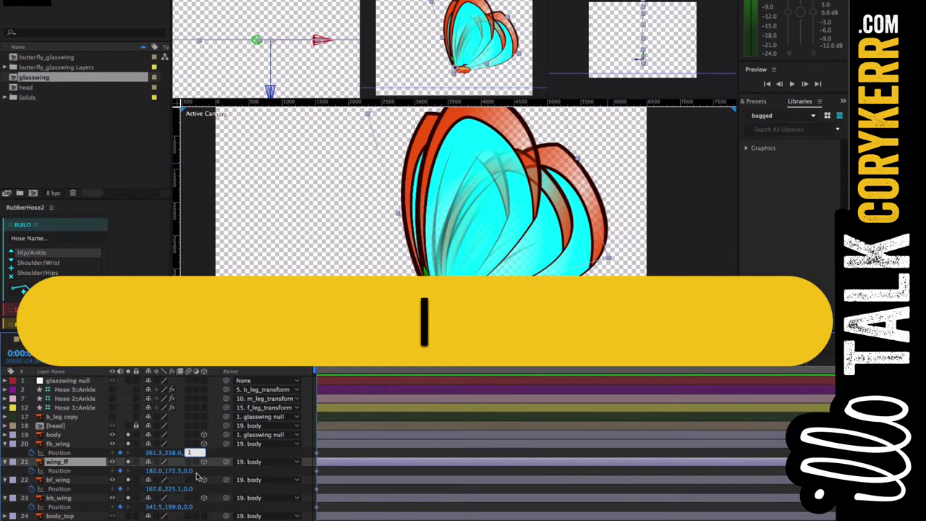
text(2)
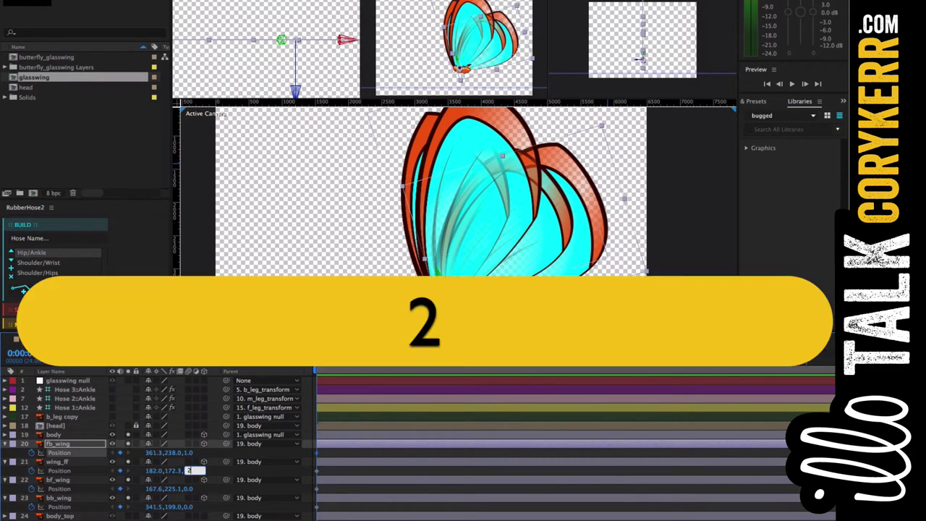
key(Return)
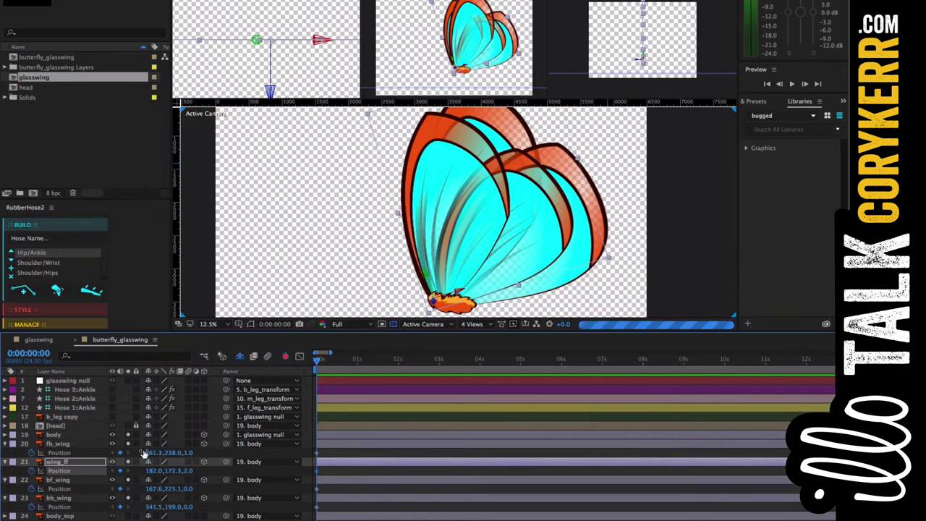
- Show the body layer's Position and set its Z to 3
click(36, 436)
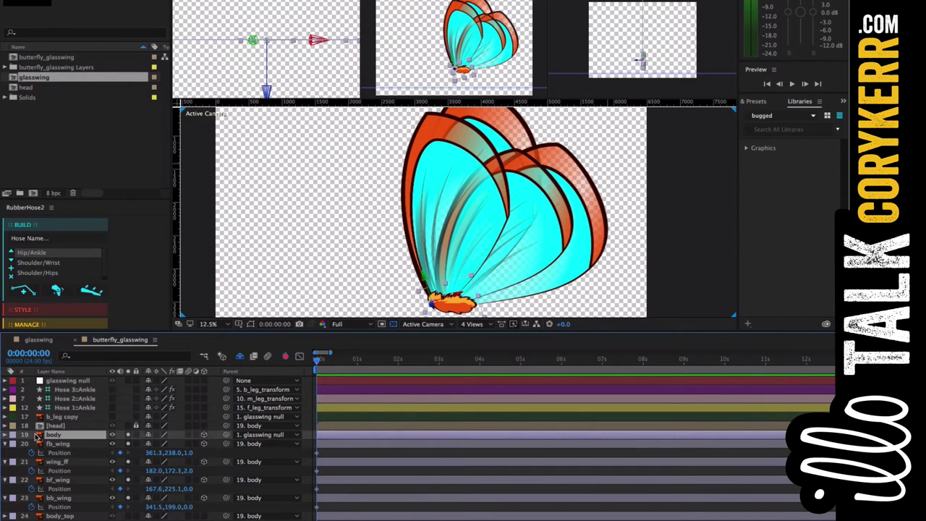
key(p)
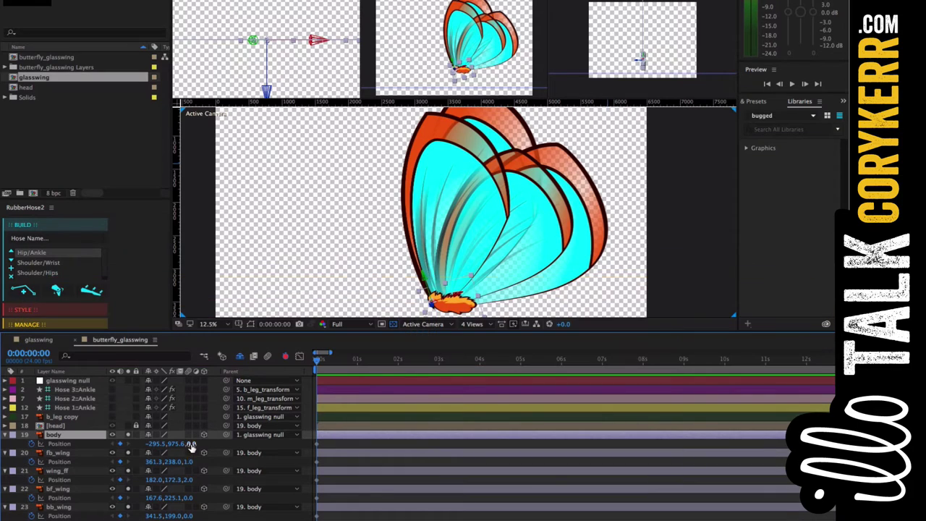
text(3)
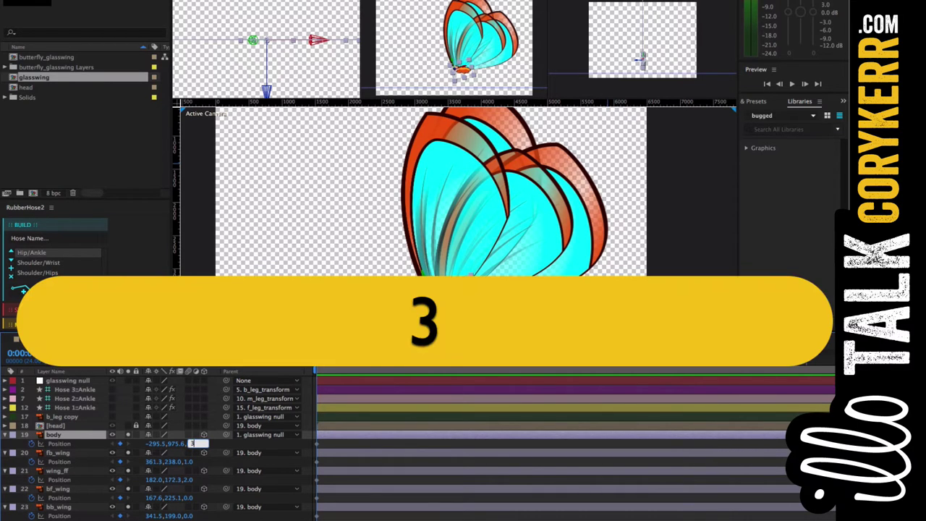
key(Return)
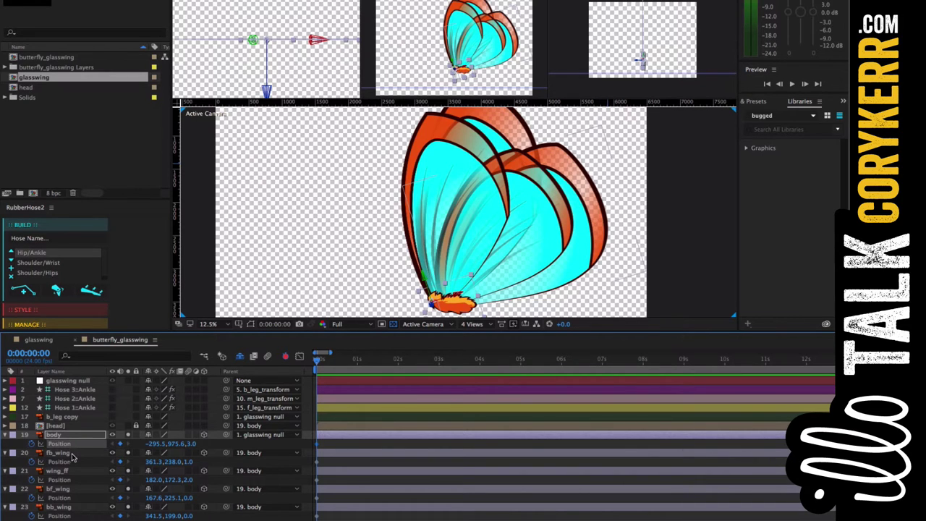
click(72, 453)
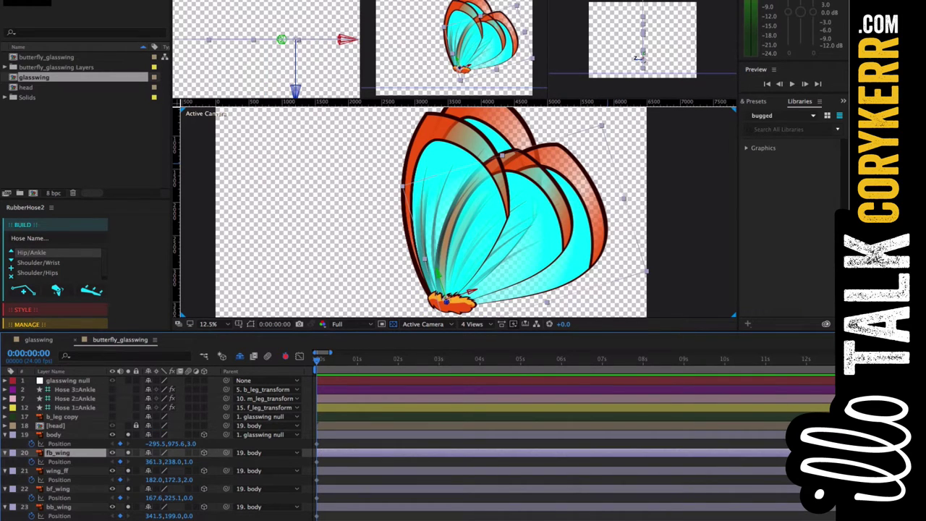
- Revert the last change and scrub the body layer's Z position to 1.0
key(Return)
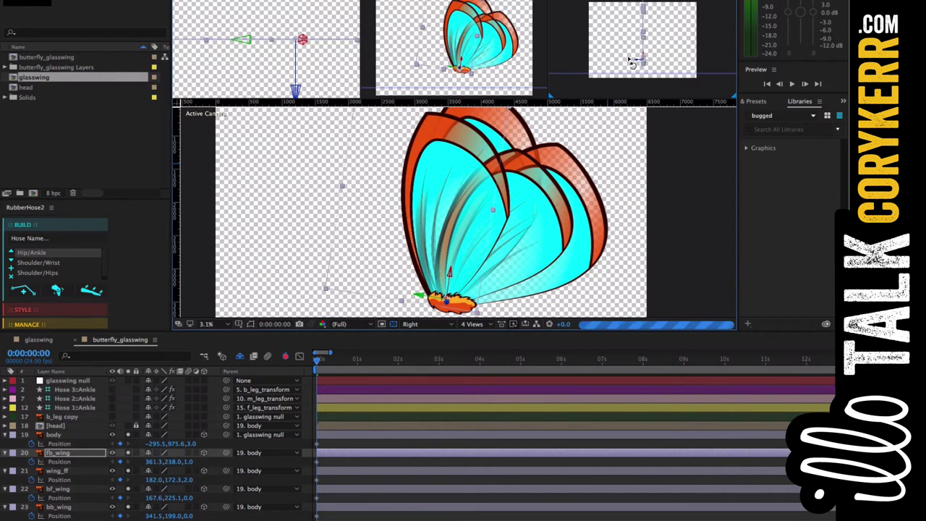
key(super+z)
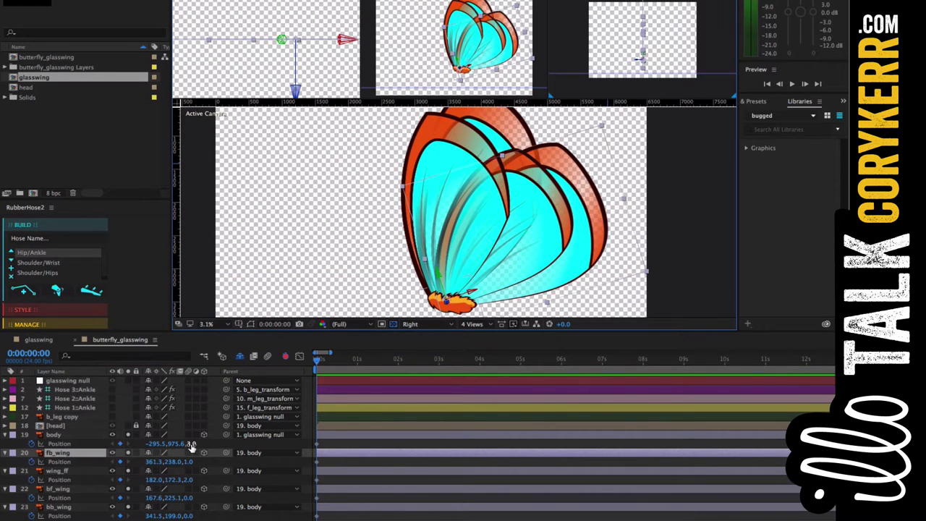
drag(192, 443, 171, 426)
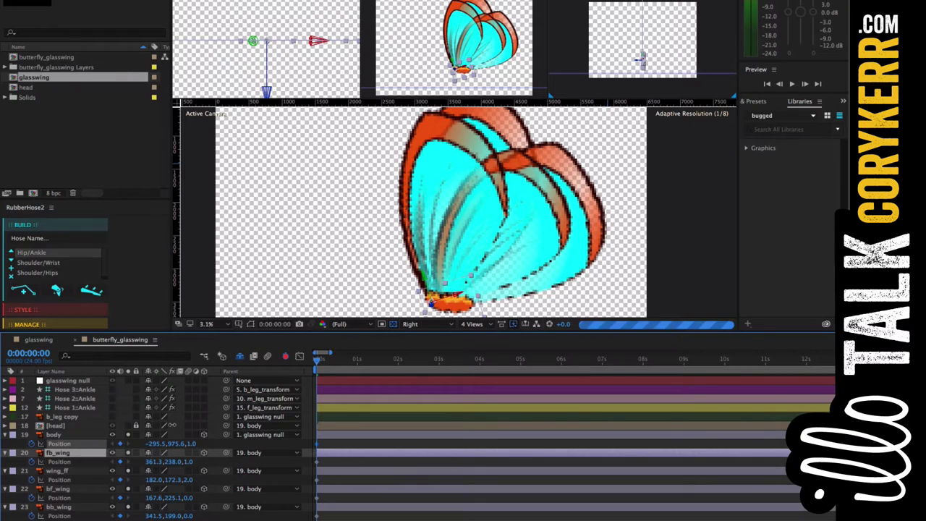
click(172, 428)
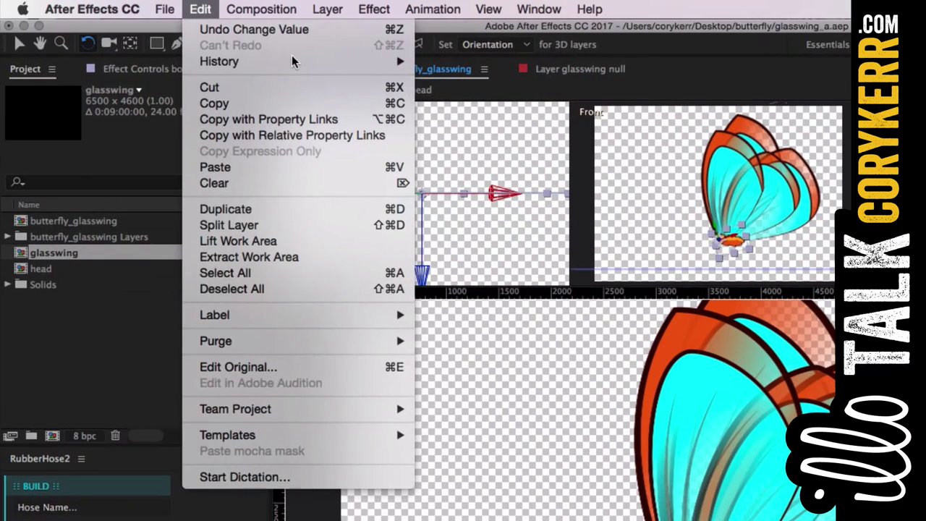
- Undo back to before the 3D edits via Edit > History, then set the viewer to 1 View
mouse_move(302, 62)
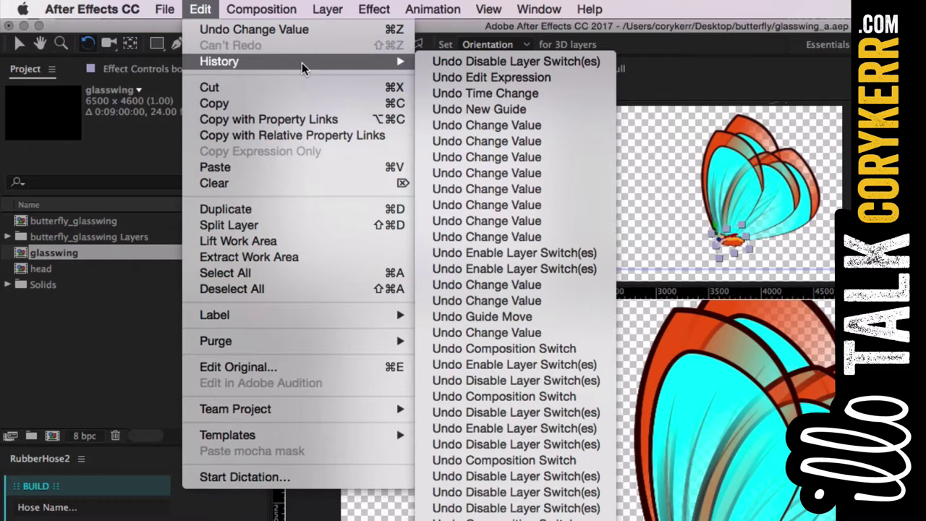
click(560, 114)
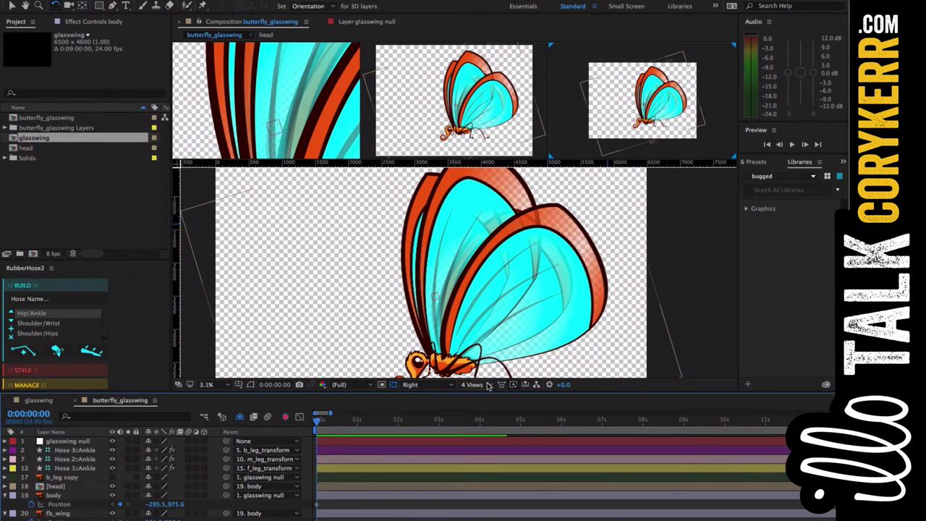
click(488, 386)
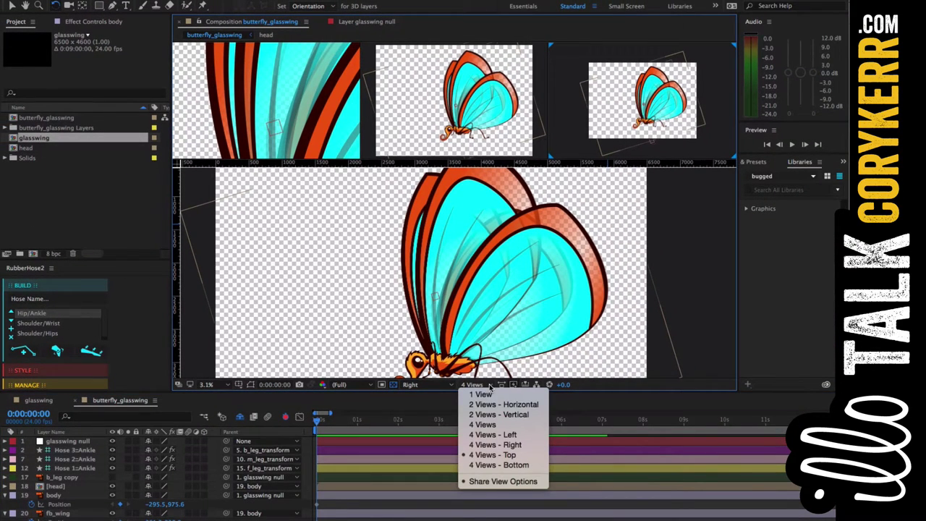
click(519, 416)
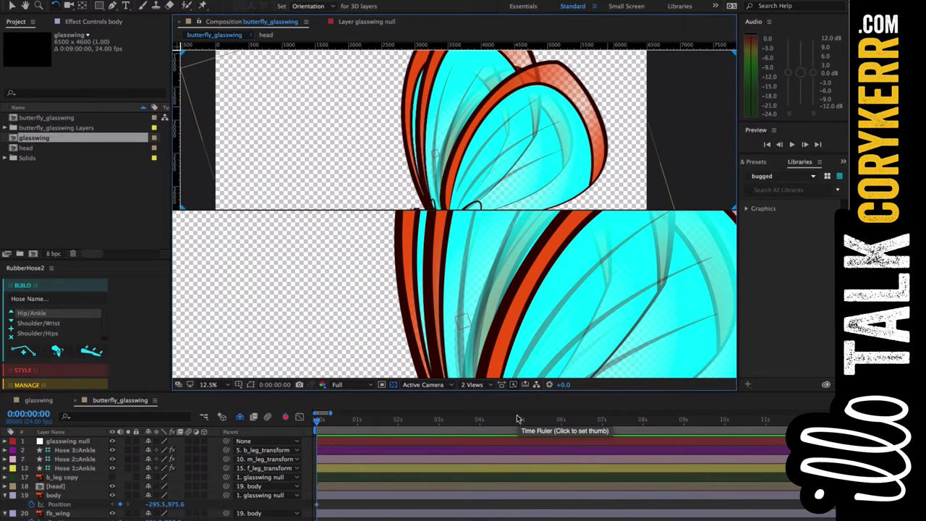
click(490, 385)
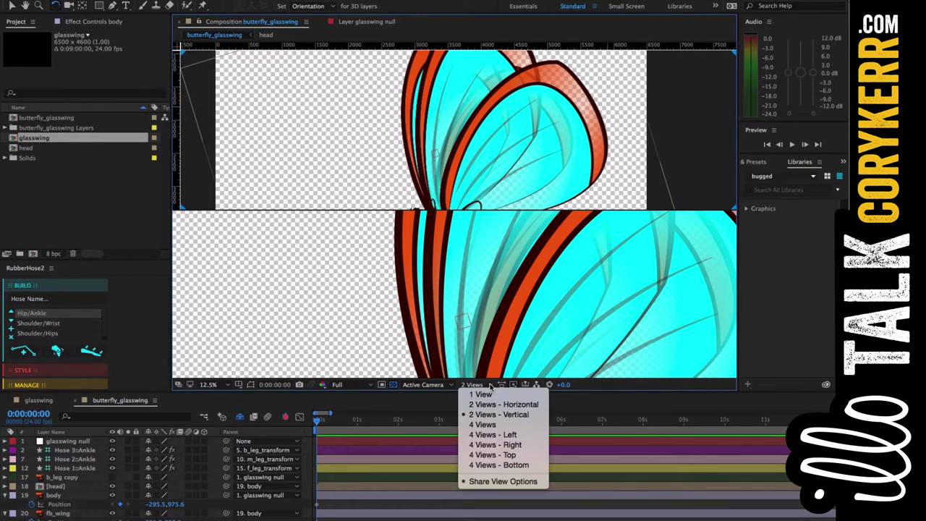
click(482, 395)
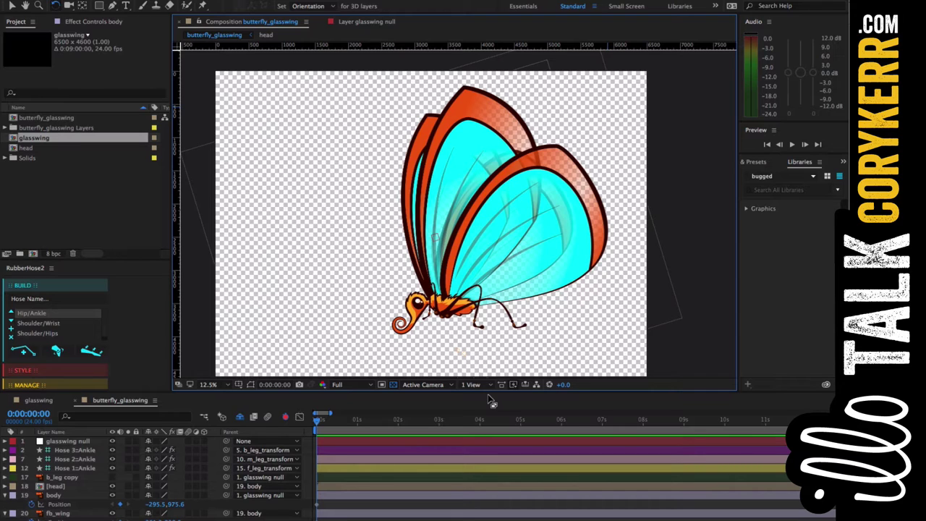
- Maximize the timeline, unhide the shy layers, and turn off visibility for layers 2–16
click(277, 435)
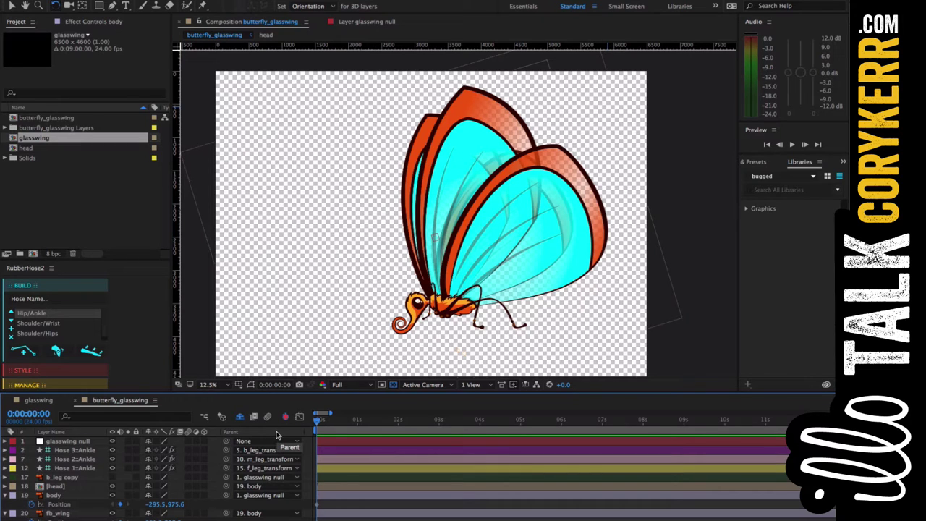
key(grave)
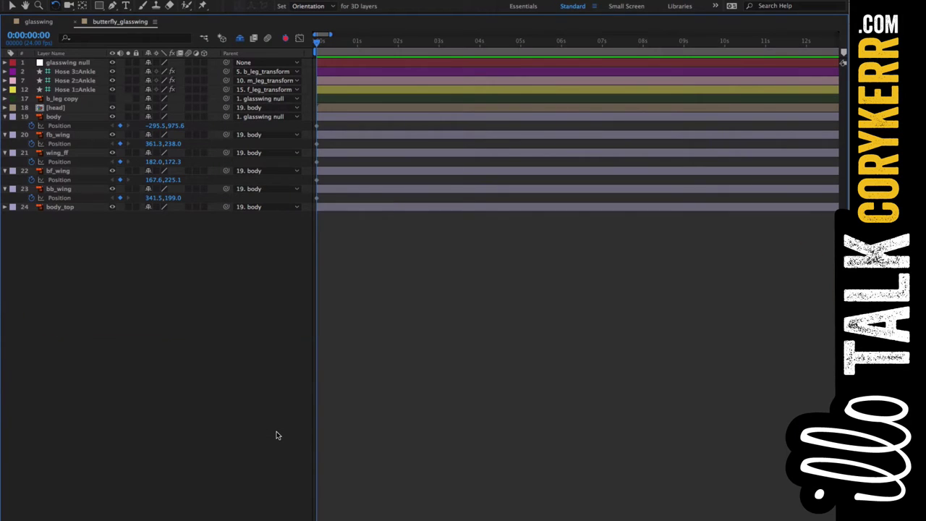
click(240, 39)
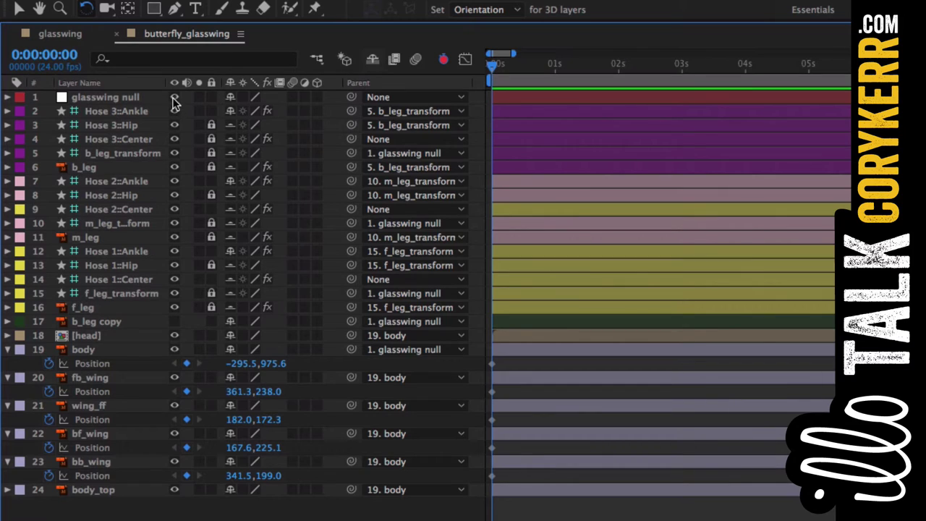
drag(175, 112, 174, 317)
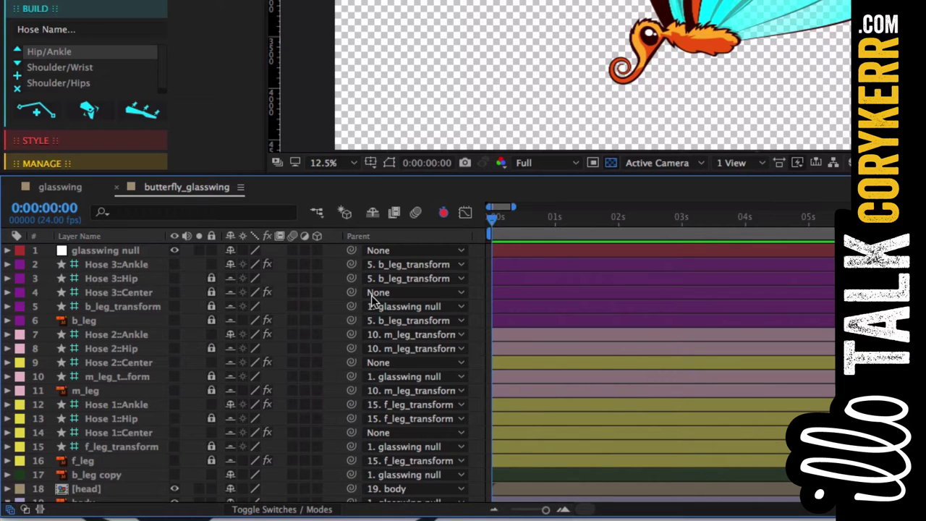
- Hide the shy layers and set the Parent of body through body_top to None
click(372, 214)
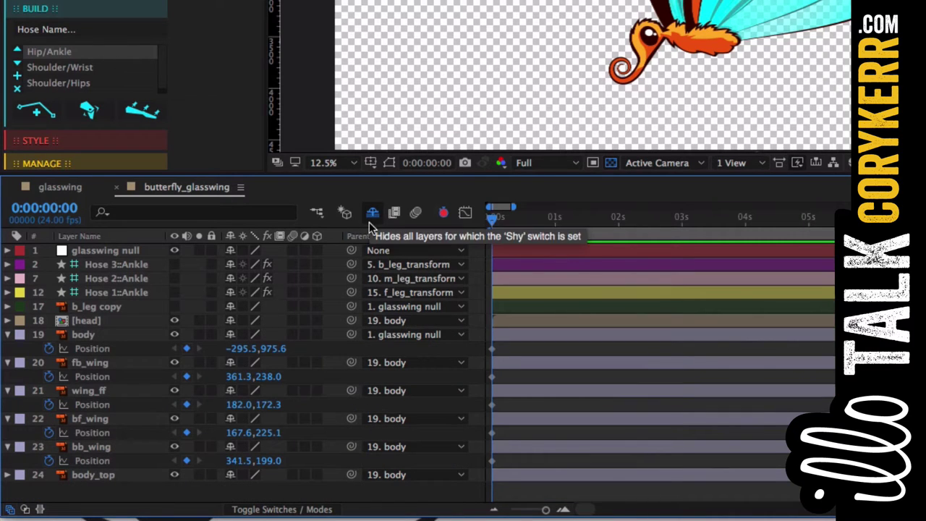
click(128, 359)
click(136, 335)
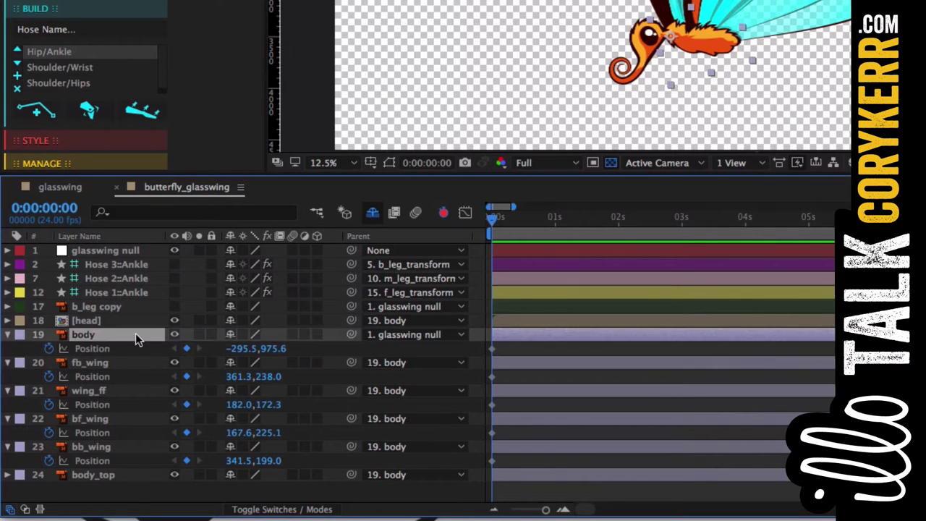
shift+click(133, 476)
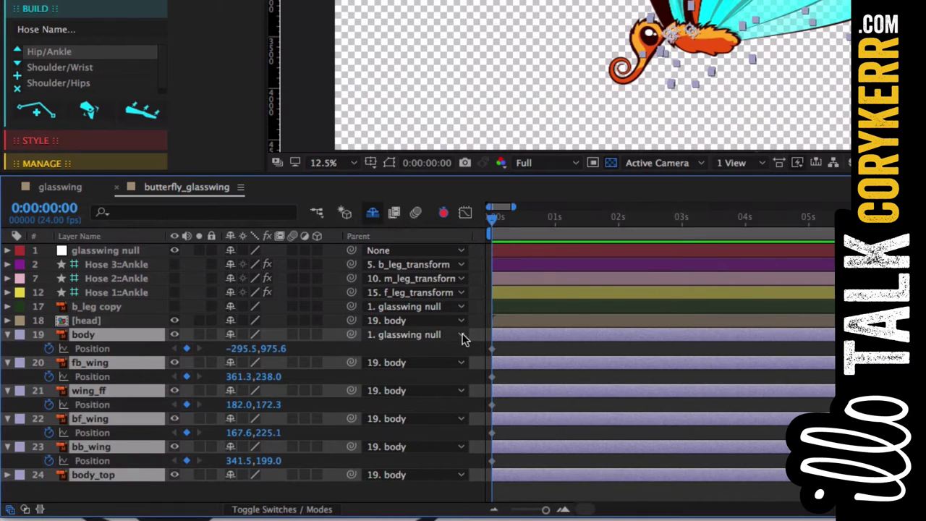
click(464, 335)
click(432, 113)
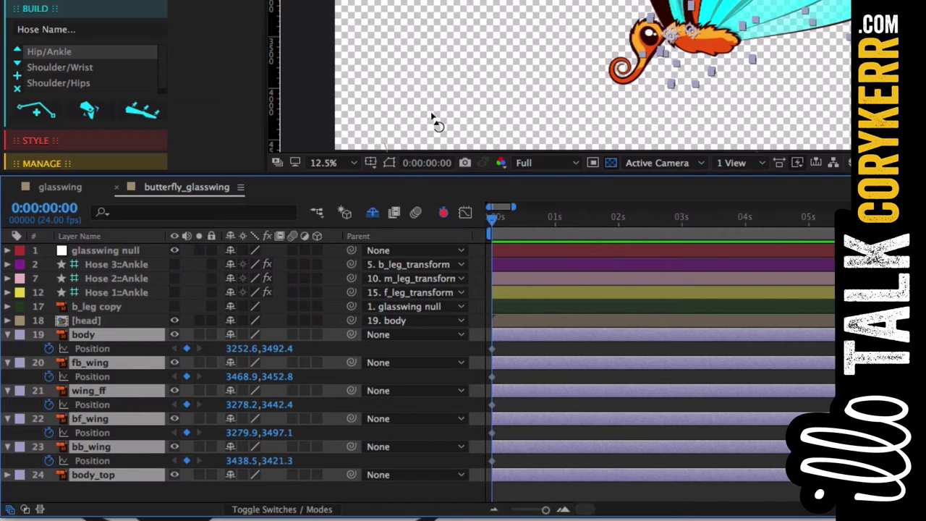
click(321, 352)
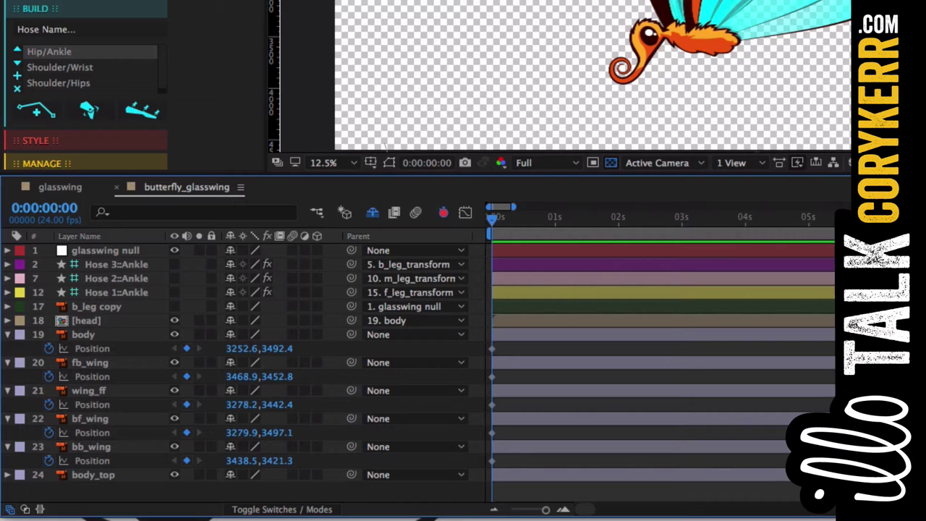
- Make body, the four wing layers and body_top 3D layers
key(v)
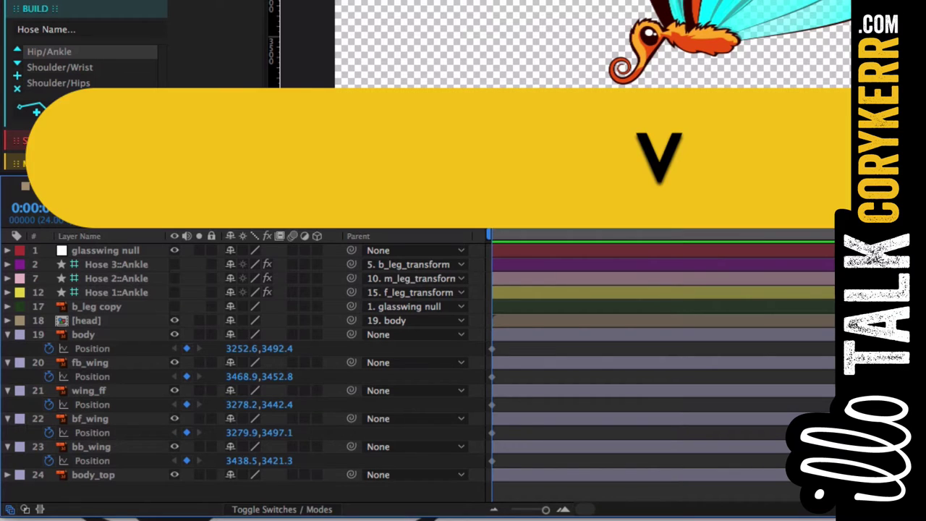
click(87, 320)
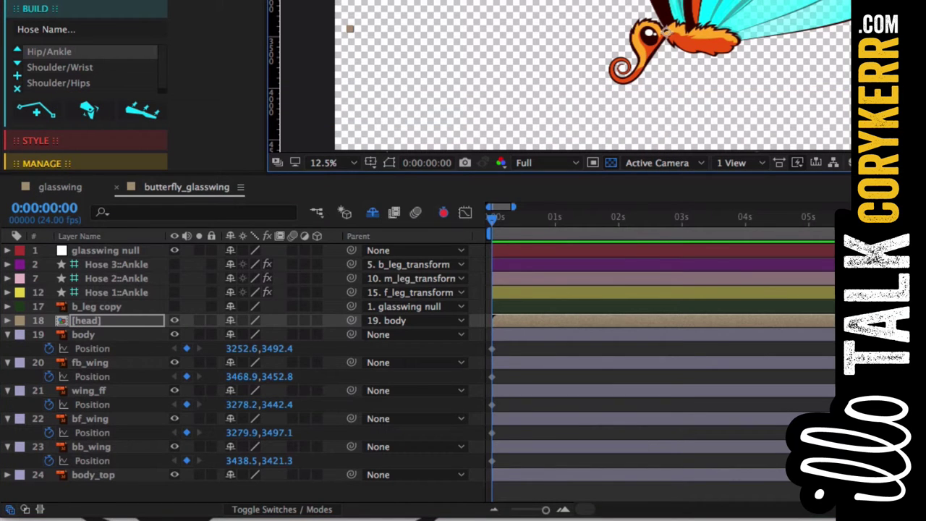
click(131, 335)
shift+click(124, 475)
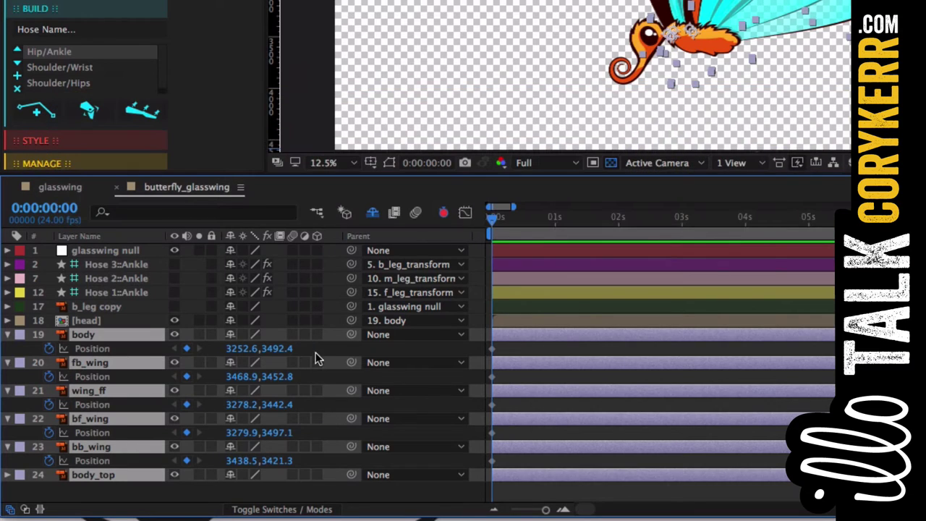
click(317, 335)
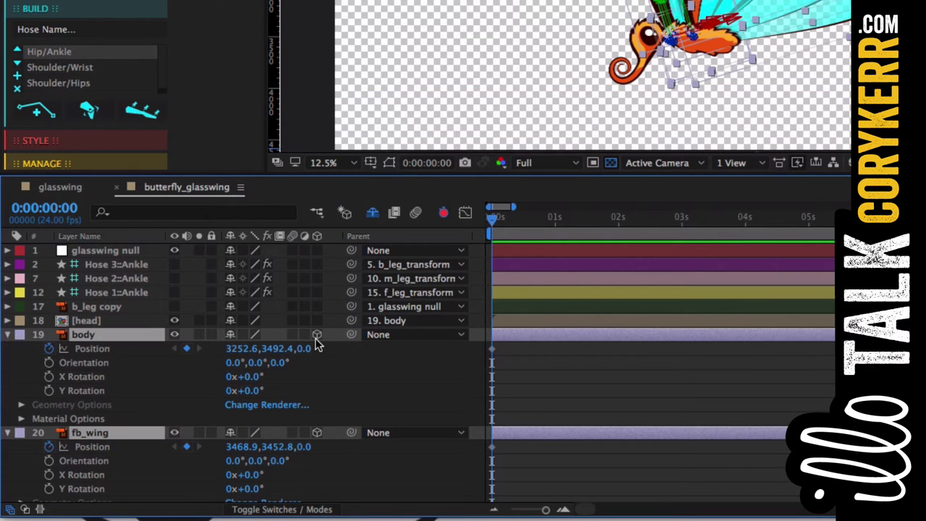
key(p)
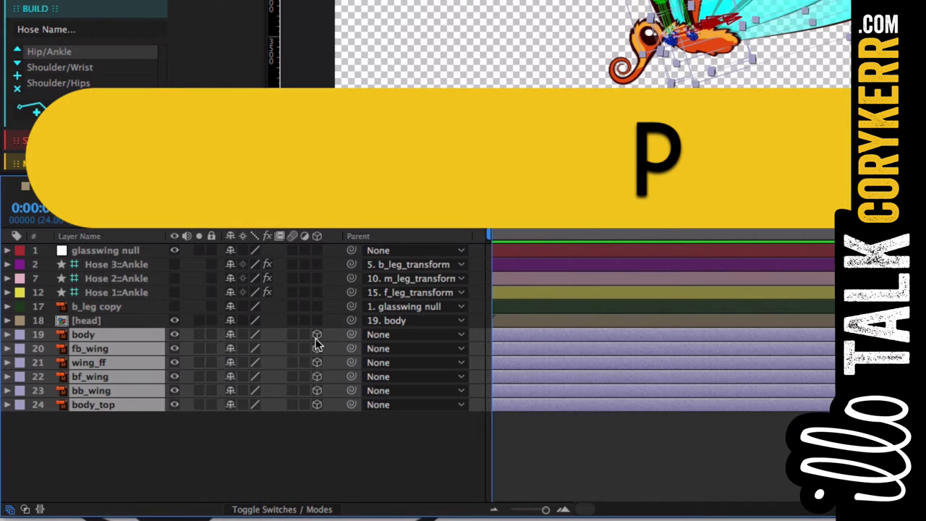
click(314, 433)
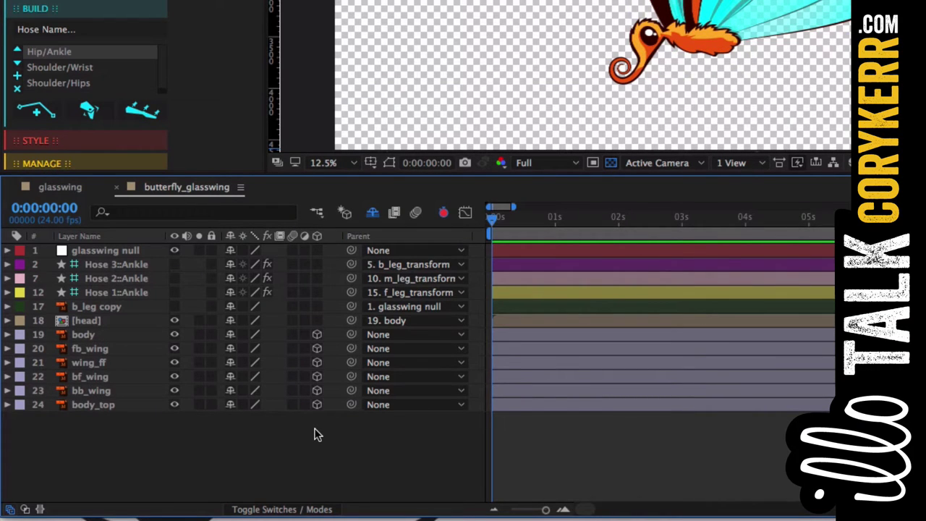
click(112, 349)
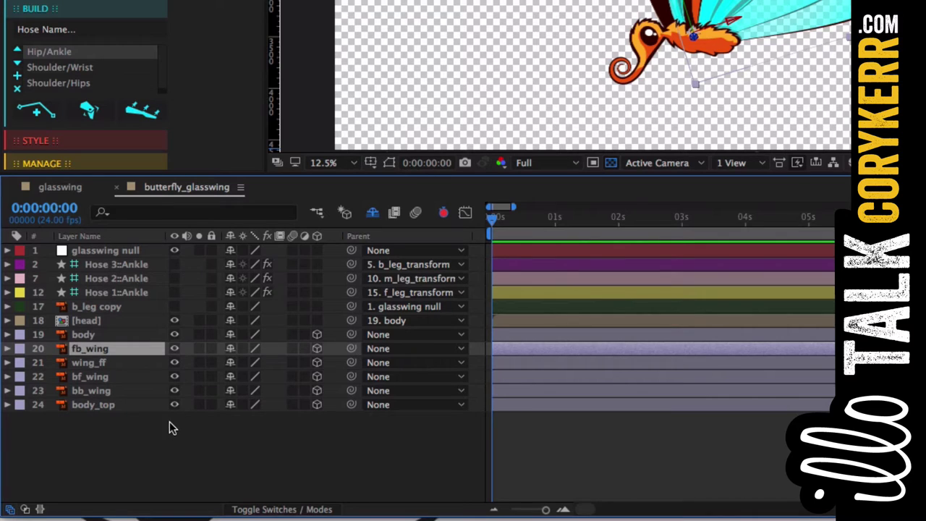
- Reveal fb_wing's rotation properties and key its X Rotation at 0° at frame 0
key(r)
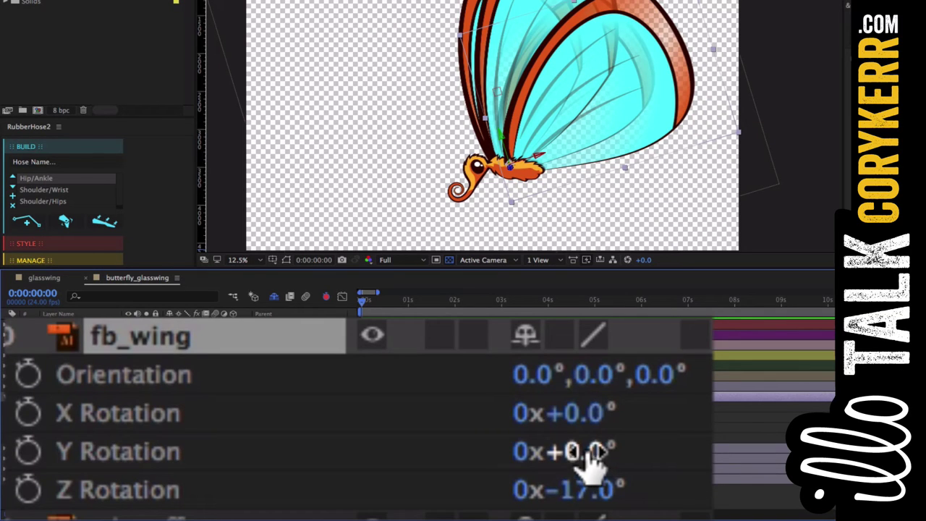
drag(594, 456, 673, 443)
key(super+z)
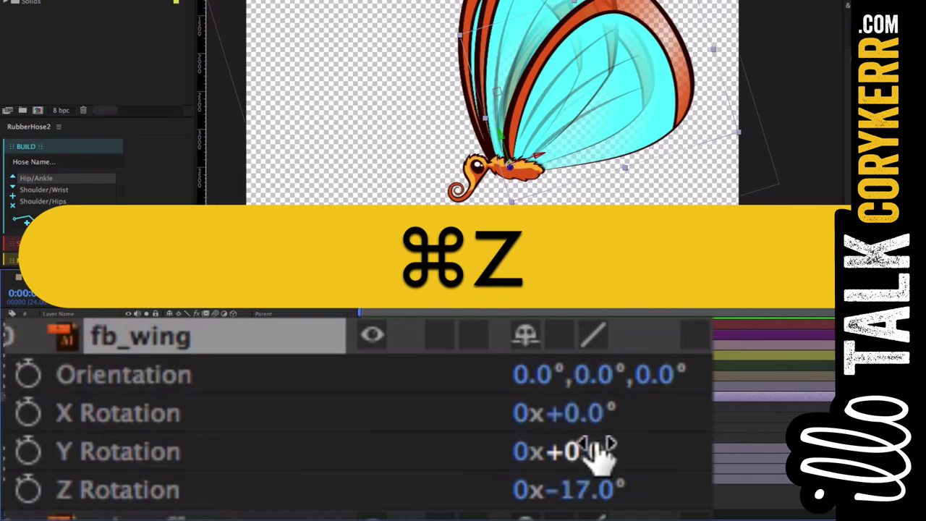
drag(595, 413, 602, 393)
click(584, 412)
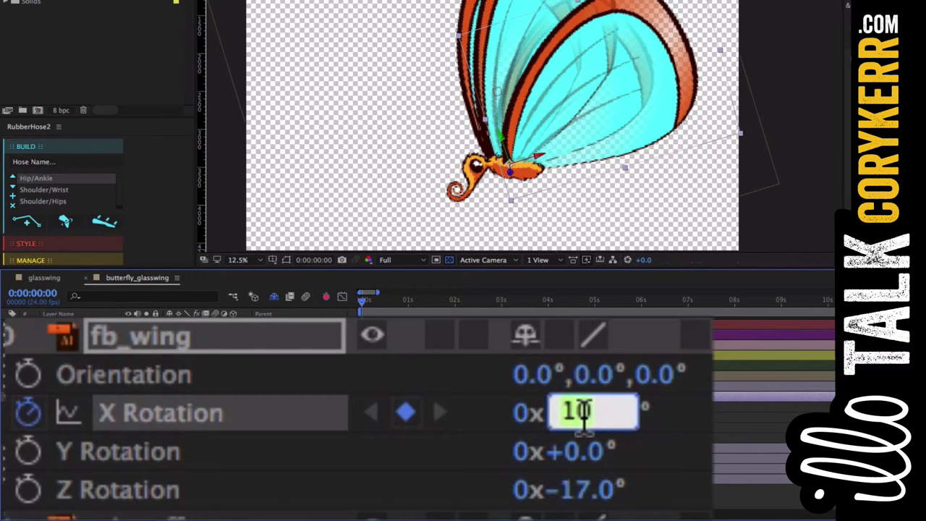
text(0)
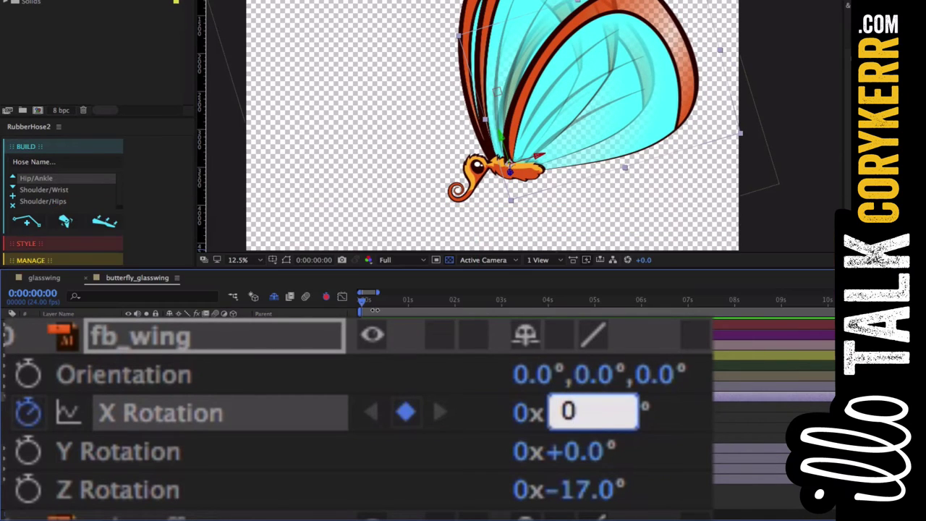
click(375, 303)
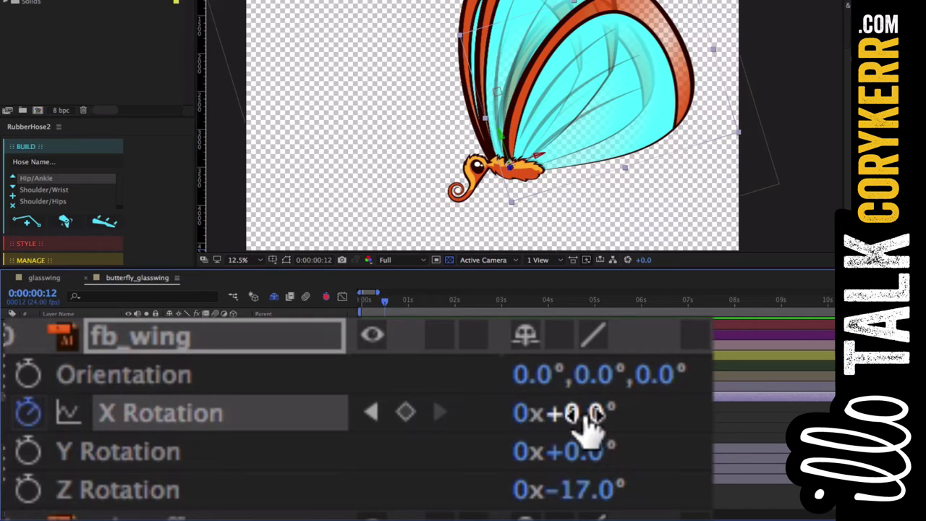
- At 0:00:00:12, set fb_wing's rotation to X 133°, Y -1° and Z -40°
drag(593, 413, 261, 414)
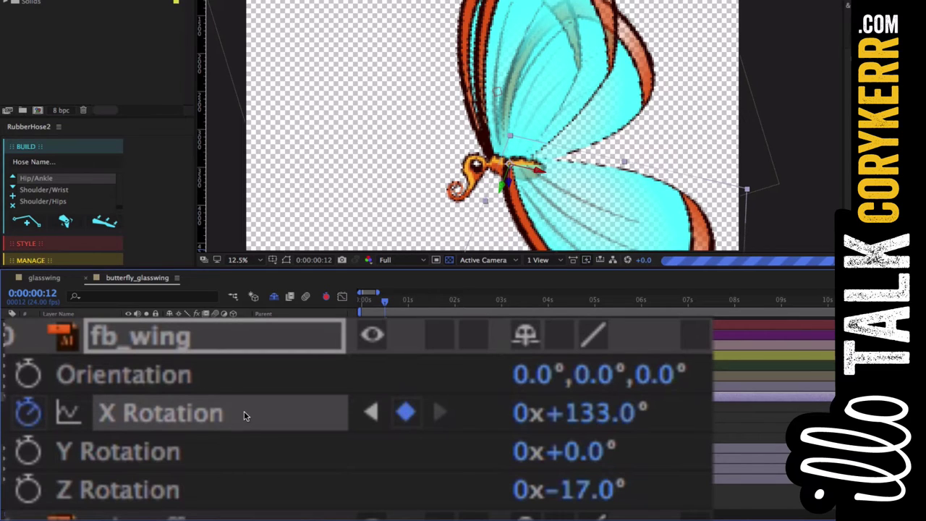
mouse_move(593, 456)
mouse_down()
mouse_move(627, 452)
mouse_move(594, 449)
mouse_up()
drag(610, 487, 548, 492)
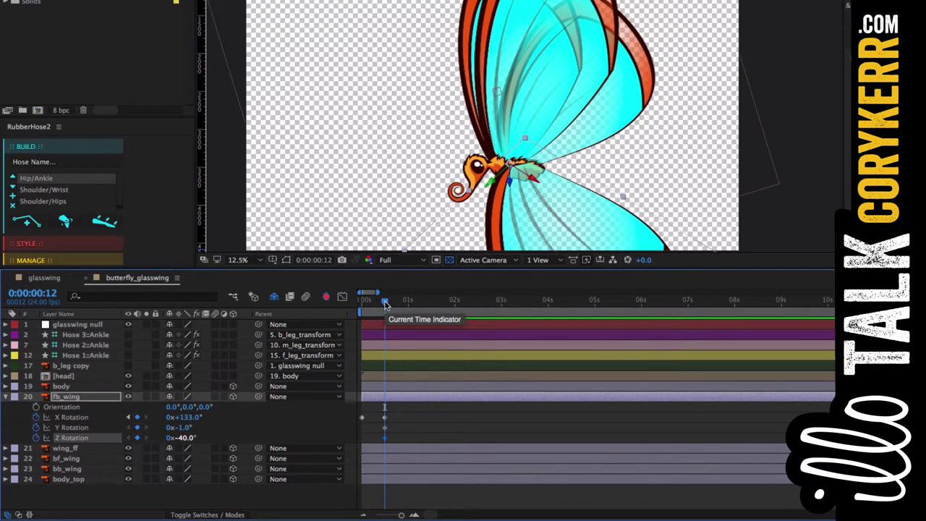
- At the first keyframe, set fb_wing's Z Rotation to -18° and Y to 0°, then preview
key(j)
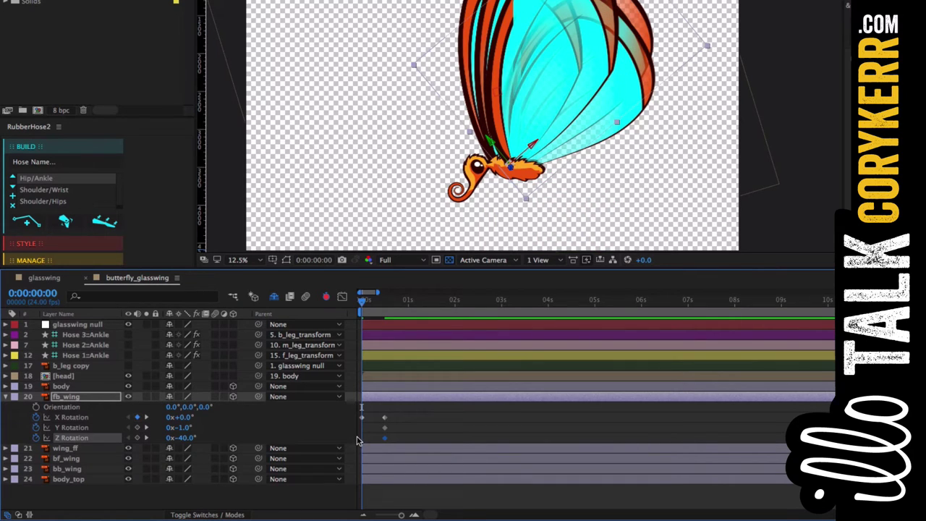
mouse_move(181, 438)
mouse_down()
mouse_move(201, 439)
mouse_move(192, 428)
mouse_up()
click(184, 428)
text(0)
key(Return)
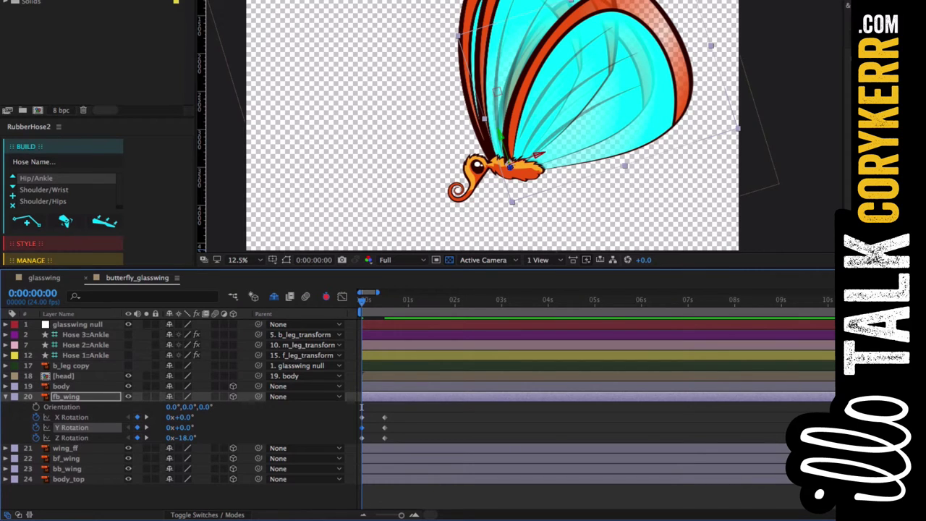
key(space)
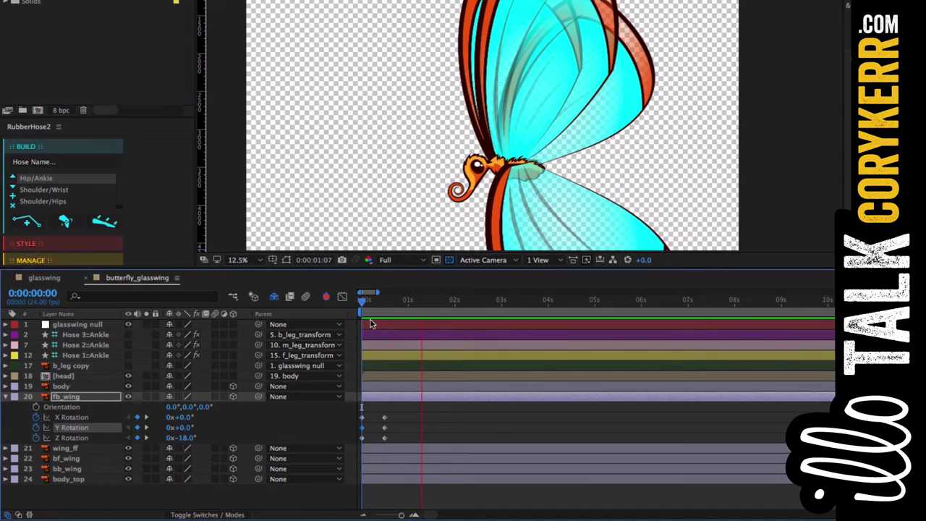
- Copy fb_wing's starting rotation keyframes and paste them at 0:00:01:00
key(space)
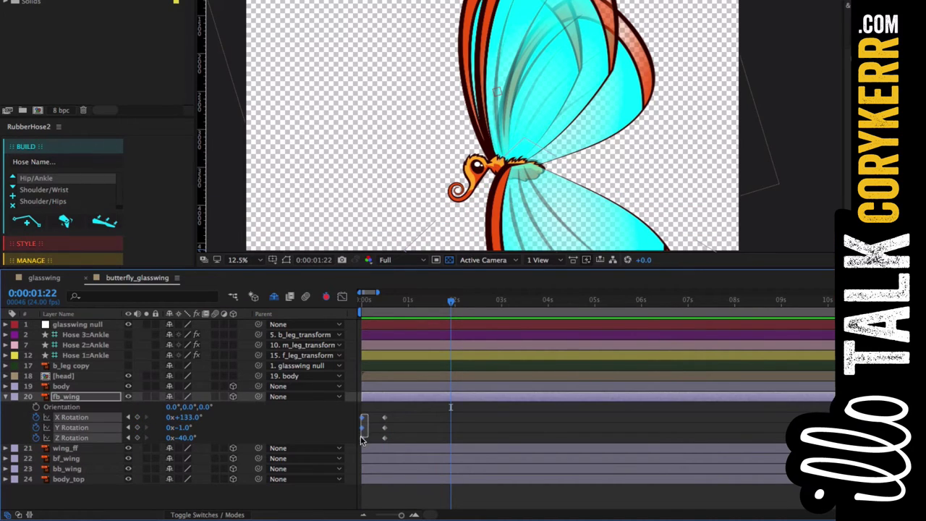
drag(369, 420, 365, 439)
key(super+c)
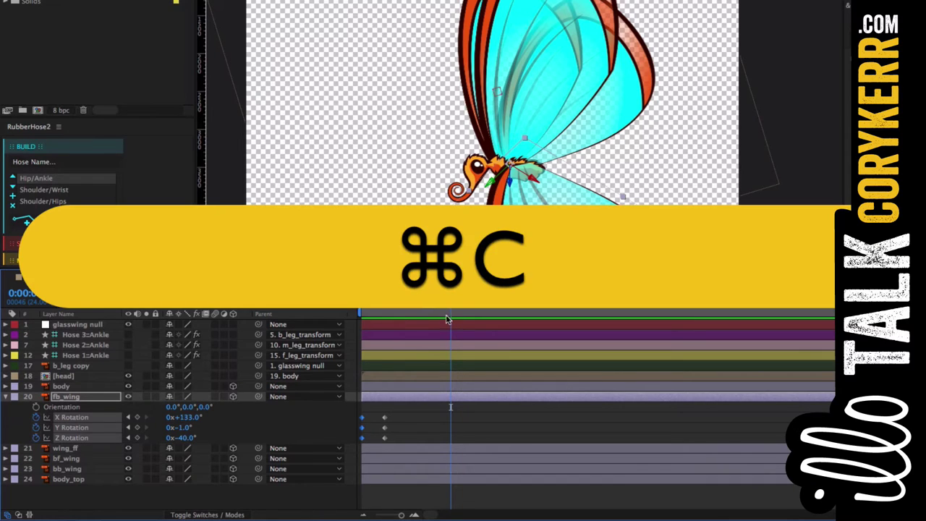
drag(450, 309, 407, 309)
key(super+v)
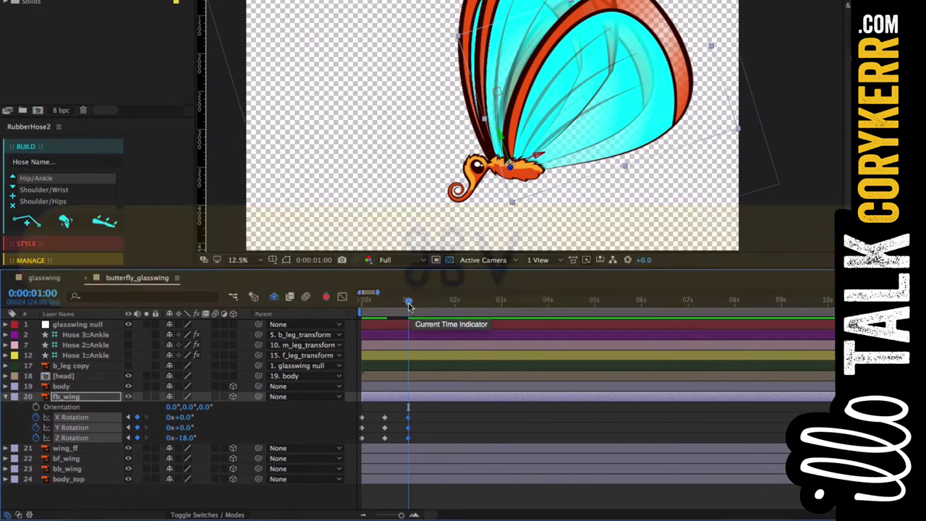
- Select all fb_wing's rotation keyframes and preview the flap from 1:20 and 1:12
drag(420, 412, 480, 440)
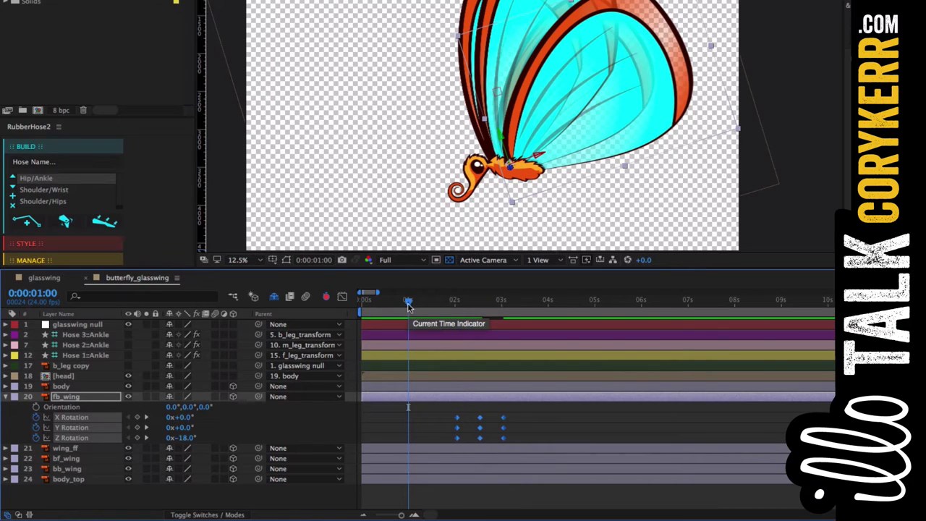
drag(408, 304, 448, 308)
key(space)
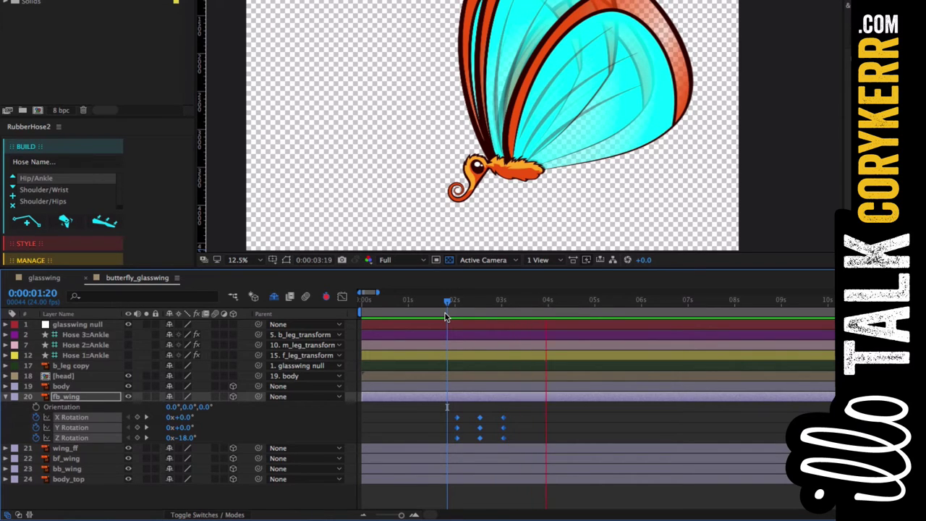
key(space)
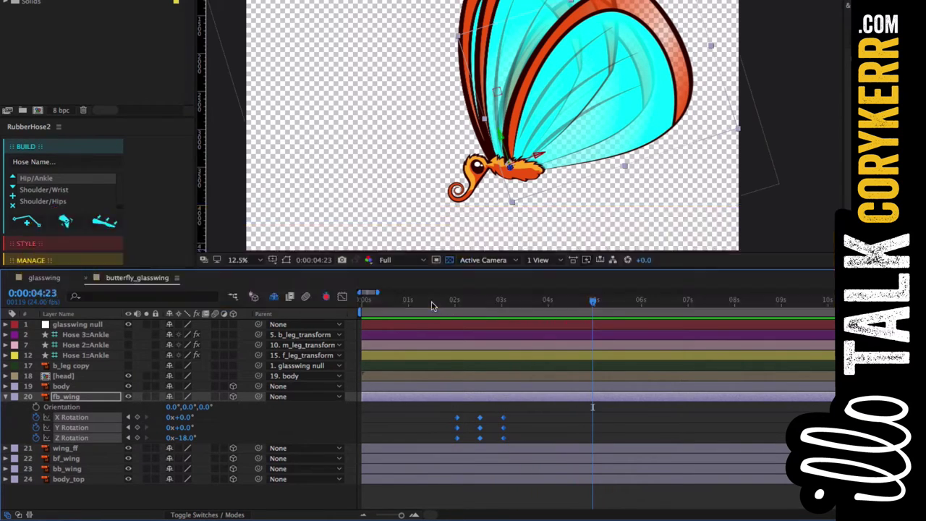
drag(447, 304, 431, 304)
key(space)
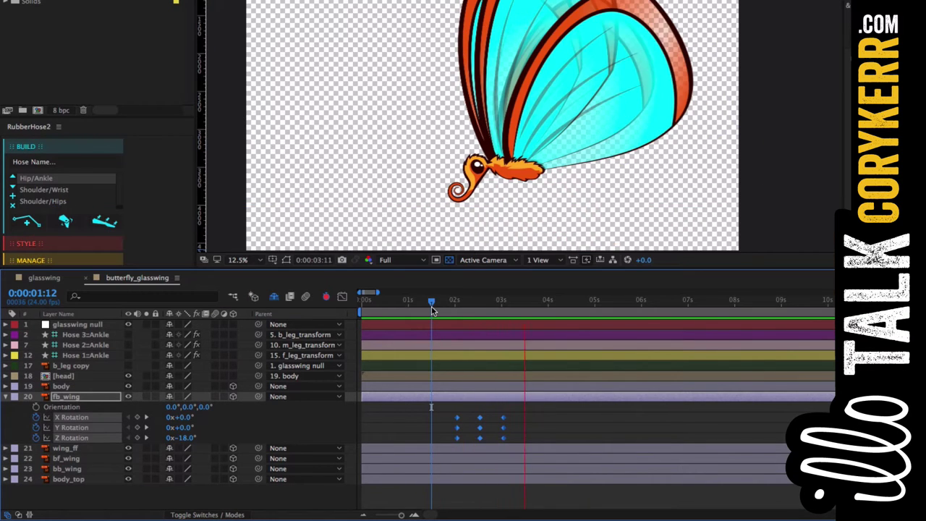
key(space)
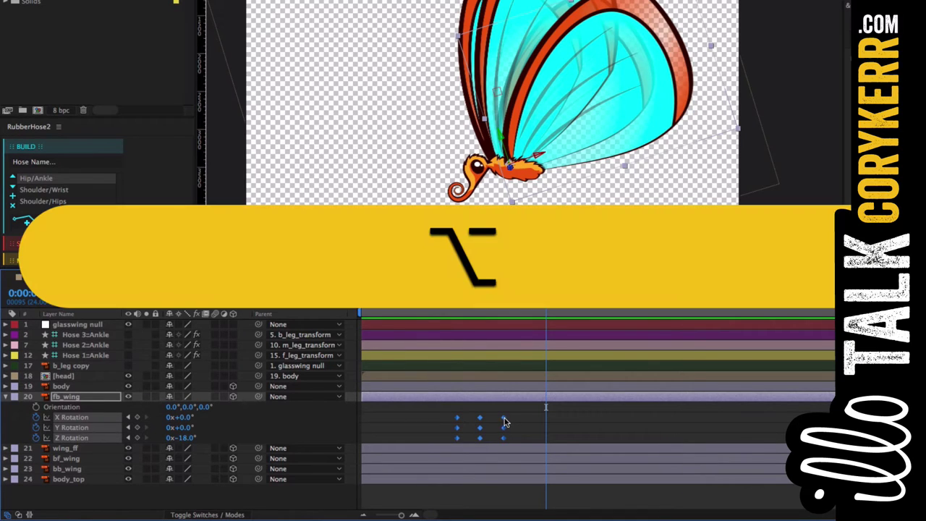
- Stretch fb_wing's rotation keyframes over 2–4 seconds and select the middle keys
drag(505, 422, 547, 426)
drag(545, 303, 586, 322)
drag(513, 412, 498, 442)
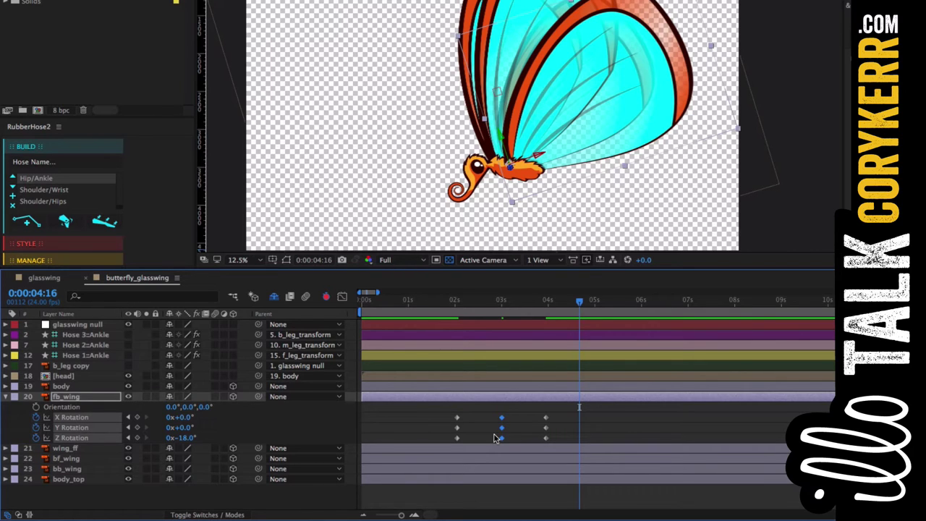
- Apply Easy Ease to the middle X, Y and Z Rotation keyframes via Keyframe Assistant
key(F4)
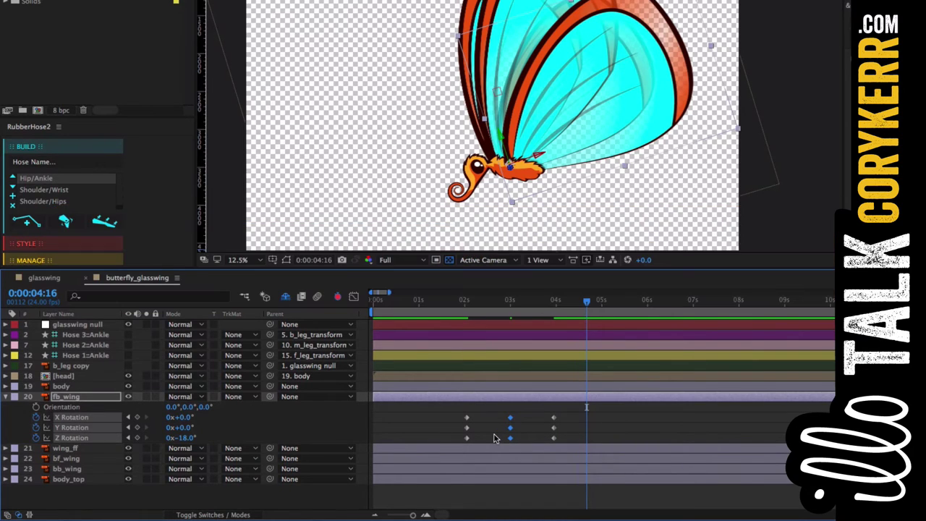
right_click(512, 422)
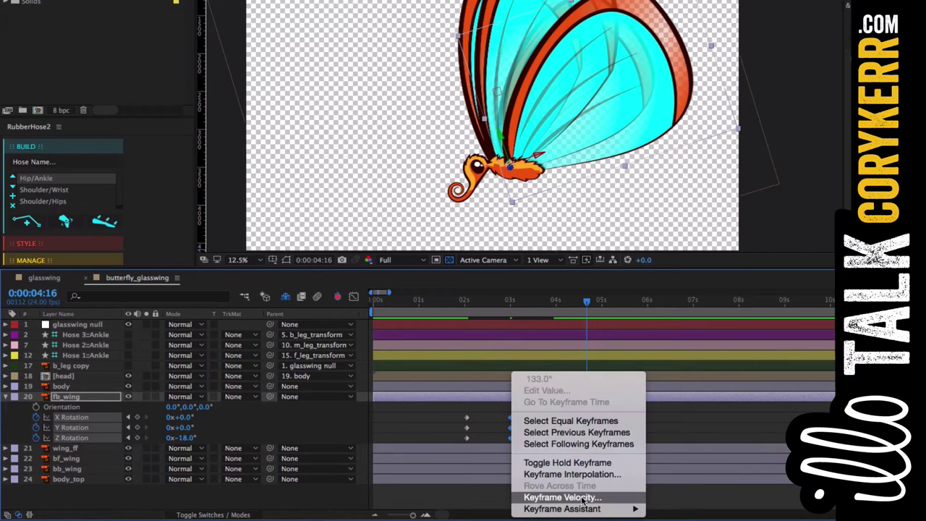
mouse_move(590, 510)
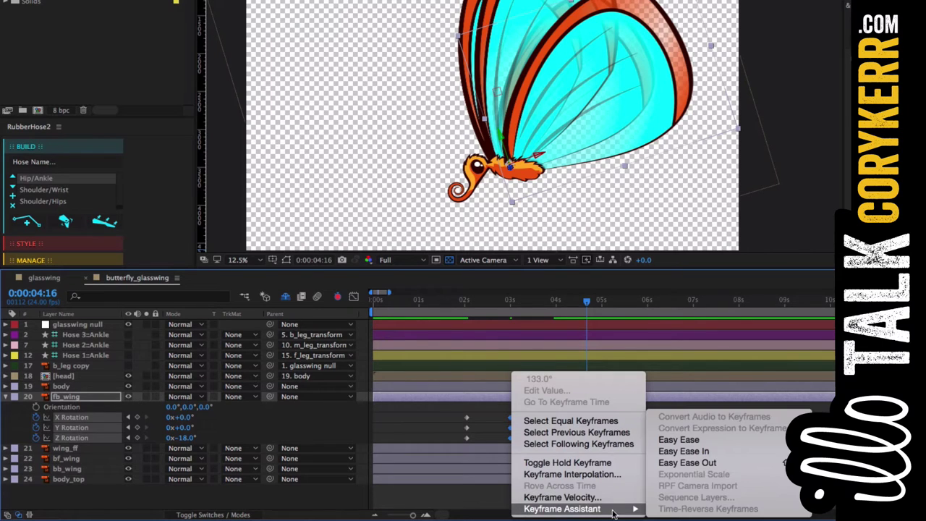
click(715, 438)
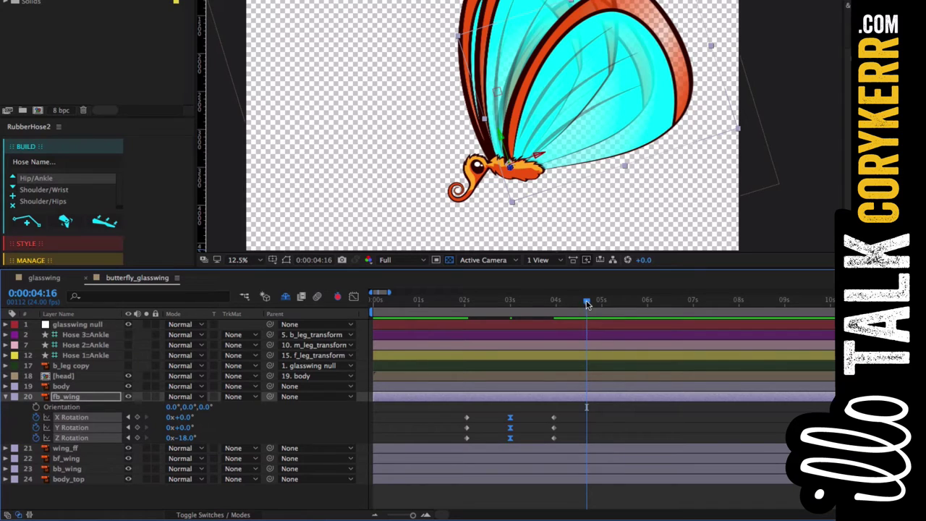
drag(587, 303, 469, 327)
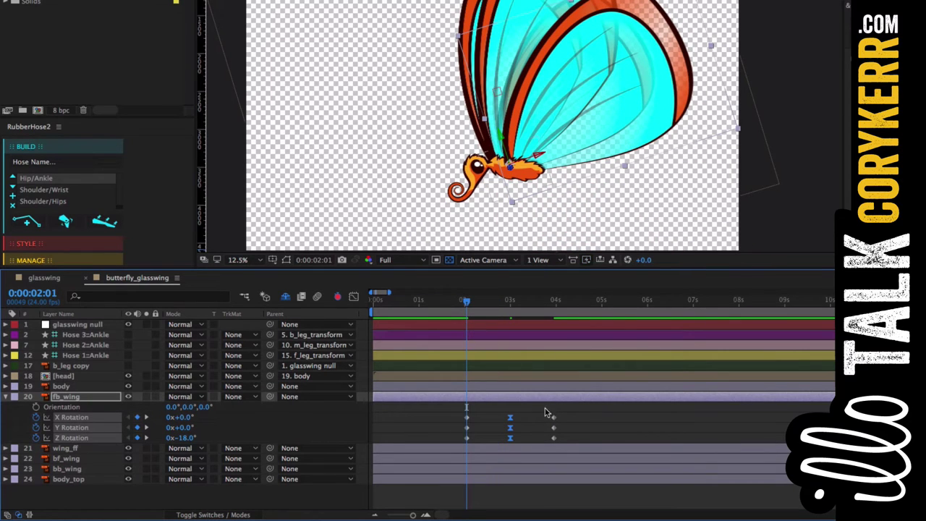
click(566, 419)
drag(566, 418, 459, 459)
- Select wing_ff and set X, Y and Z Rotation keyframes at 0:00:02:01
click(94, 451)
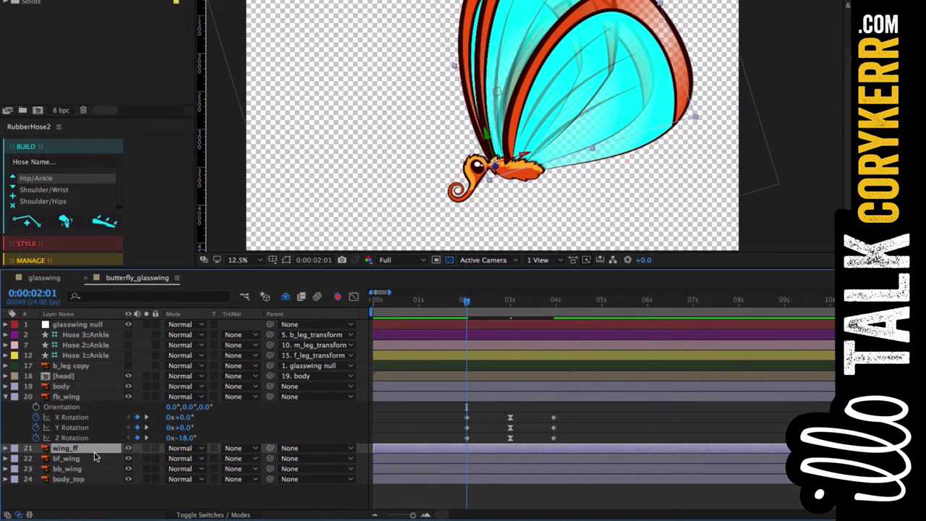
key(p)
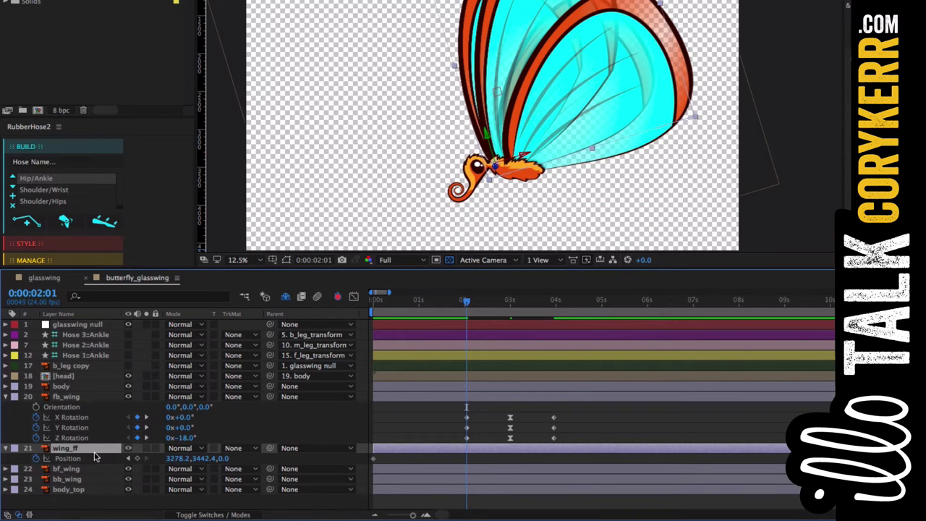
key(p)
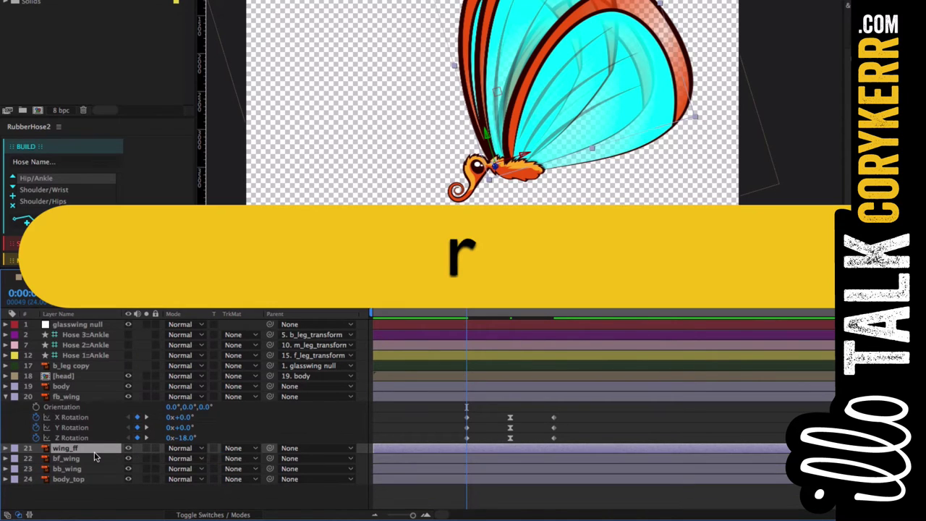
key(r)
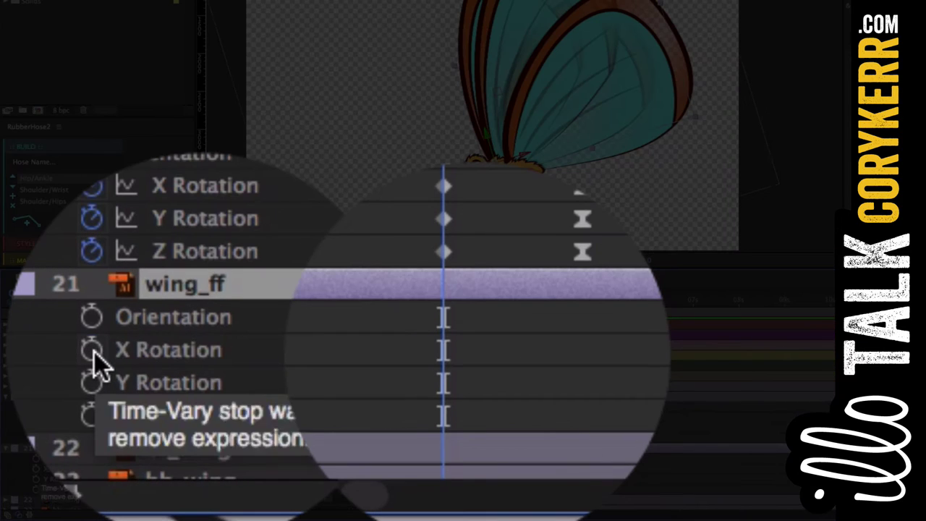
click(36, 469)
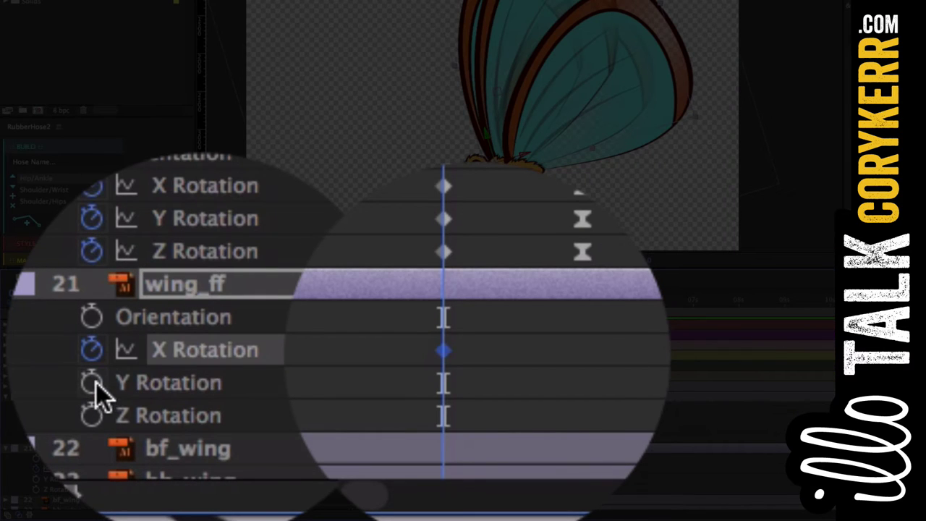
click(92, 383)
click(91, 415)
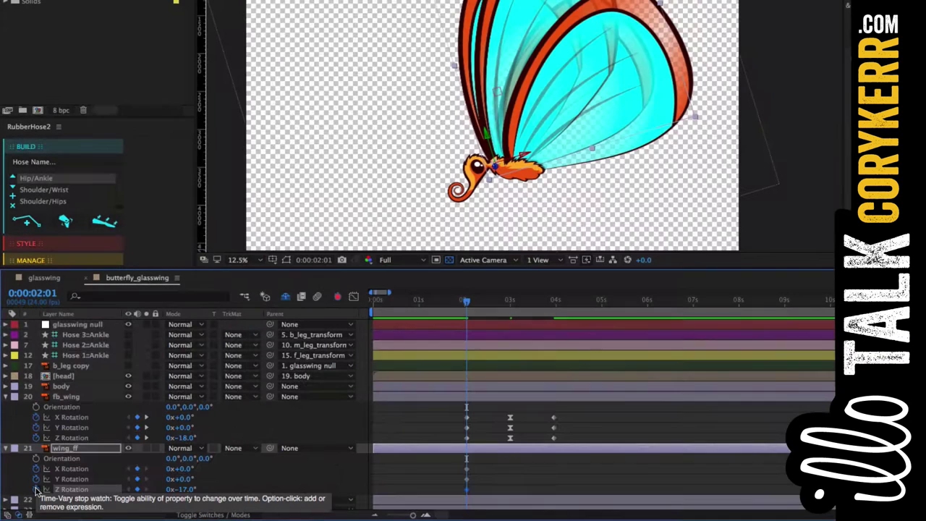
key(k)
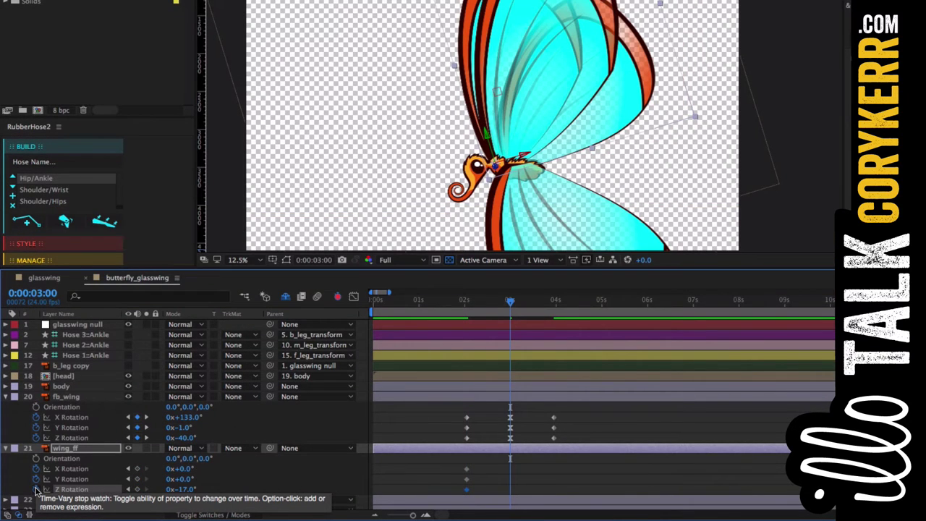
- At 0:00:03:00, pose wing_ff at X Rotation 130°, Y −13° and Z −34°
key(super+minus)
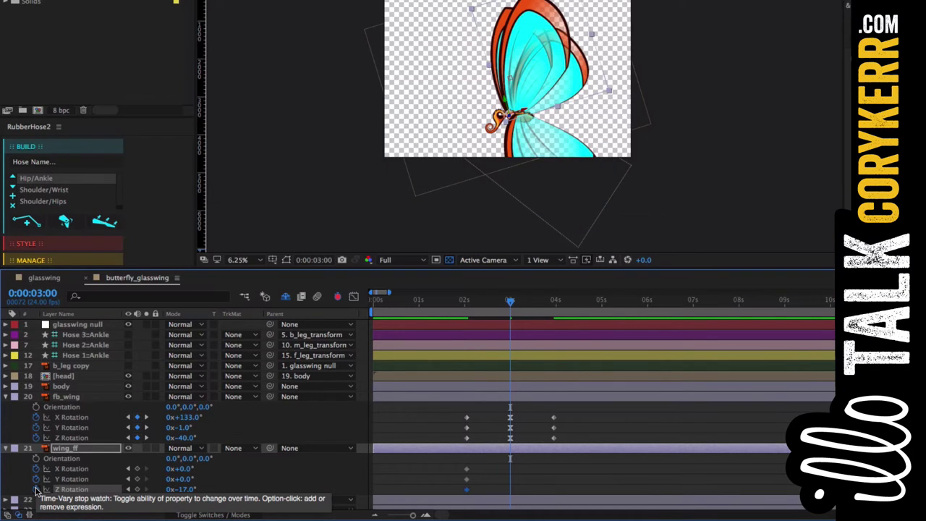
key(super+equal)
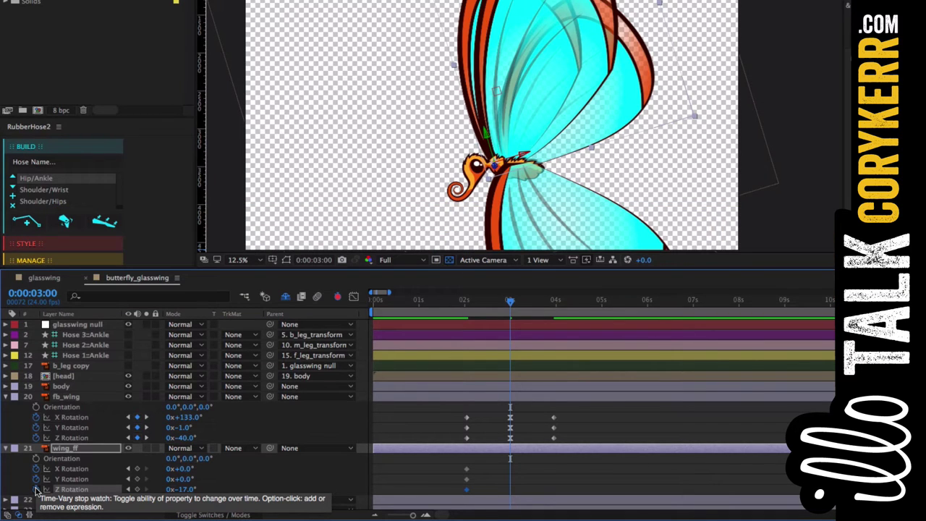
key(super)
key(super+r)
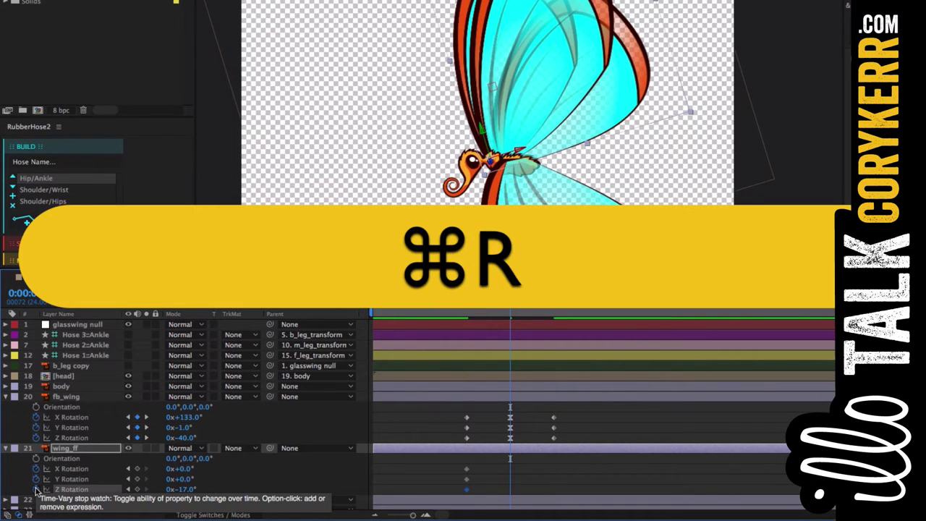
key(super)
key(space)
drag(650, 143, 653, 159)
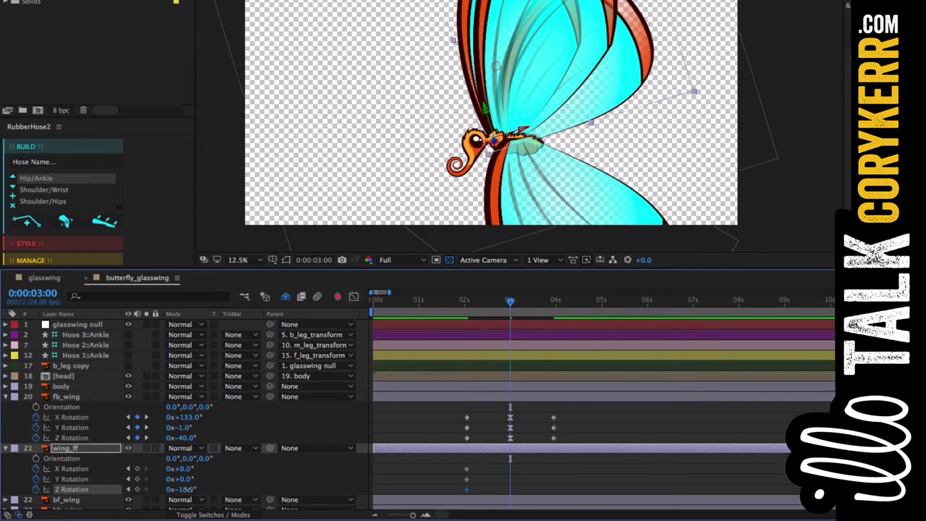
drag(185, 492, 253, 458)
key(super+z)
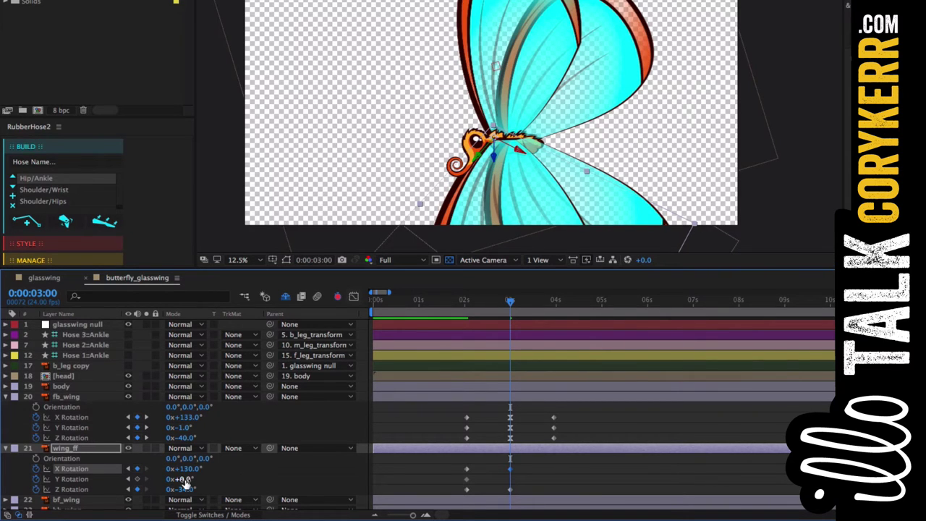
drag(189, 479, 180, 482)
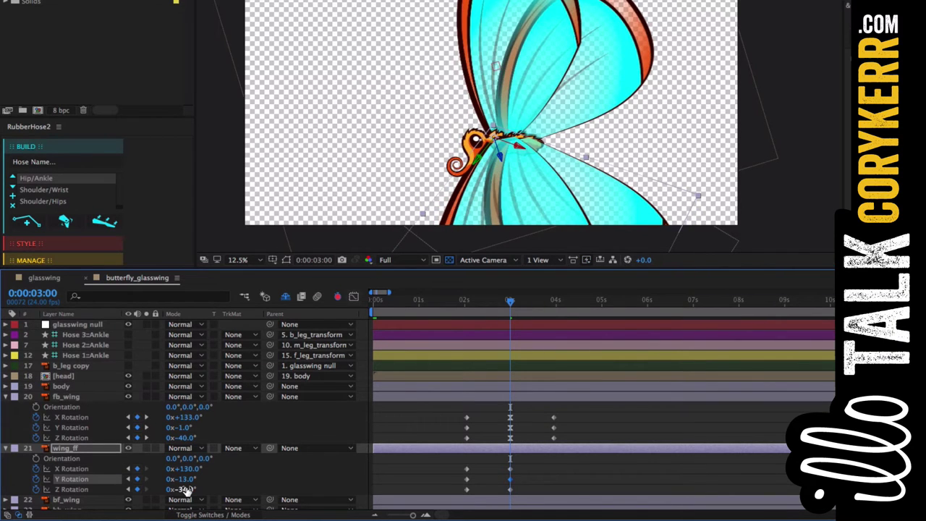
- Copy both front wings' 2:01 rotation keyframes to 0:00:03:23
key(k)
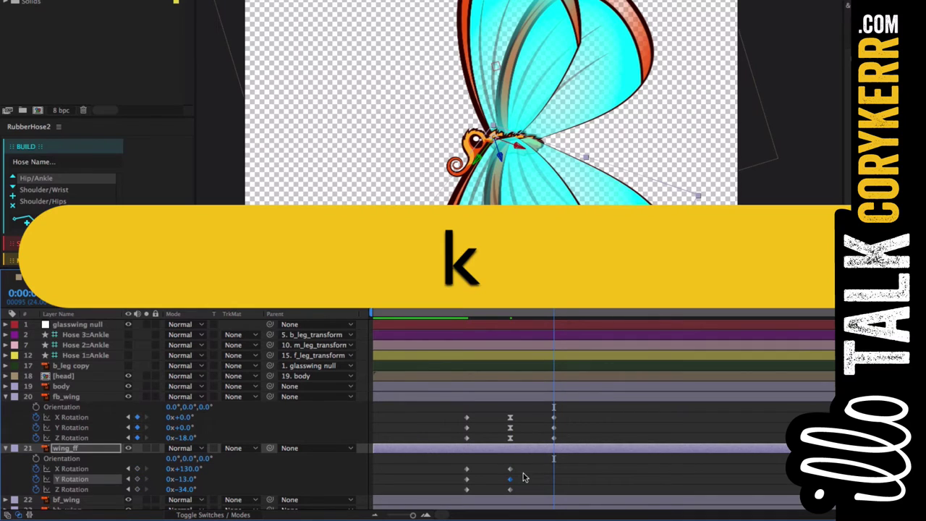
drag(475, 464, 462, 498)
key(super+c)
key(super+v)
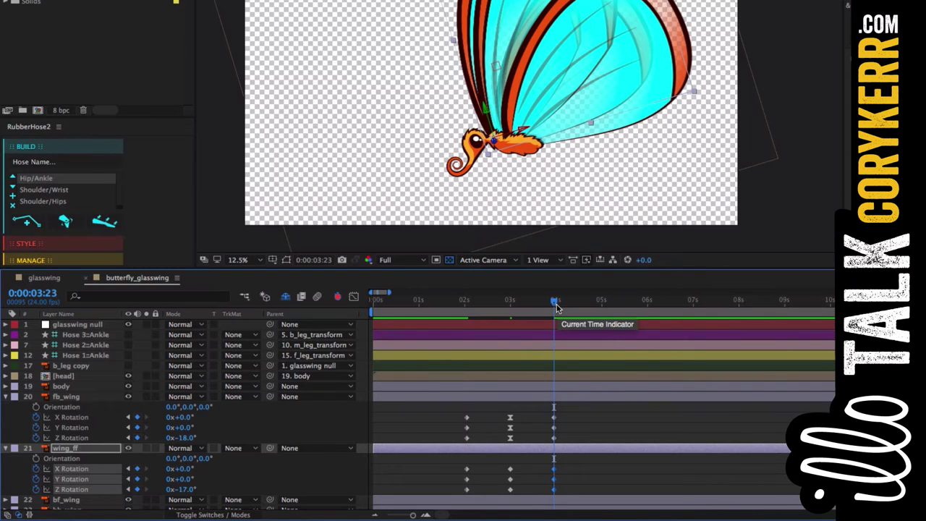
- At 3:23, set fb_wing's Z Rotation to −7° and wing_ff's to −43°
drag(554, 305, 554, 324)
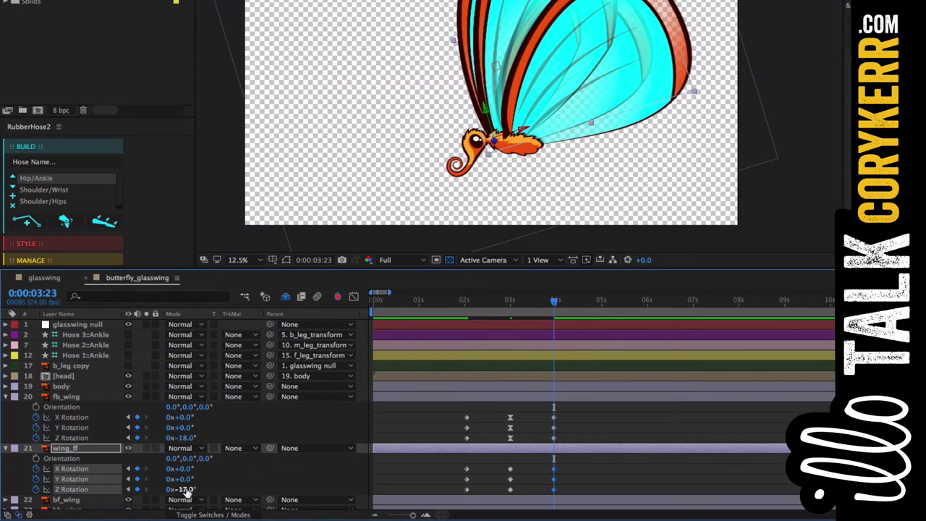
mouse_move(190, 490)
mouse_down()
mouse_move(168, 490)
mouse_move(185, 492)
mouse_up()
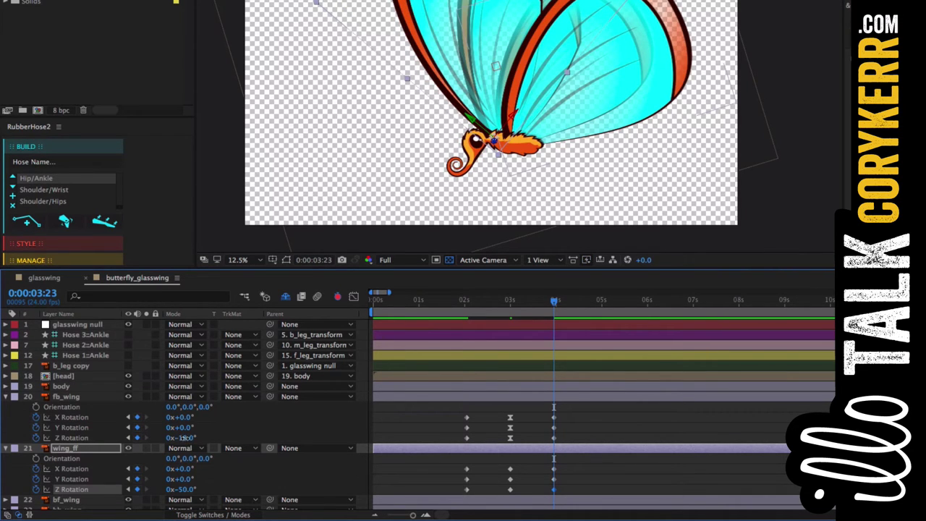
drag(186, 438, 181, 438)
drag(187, 491, 194, 496)
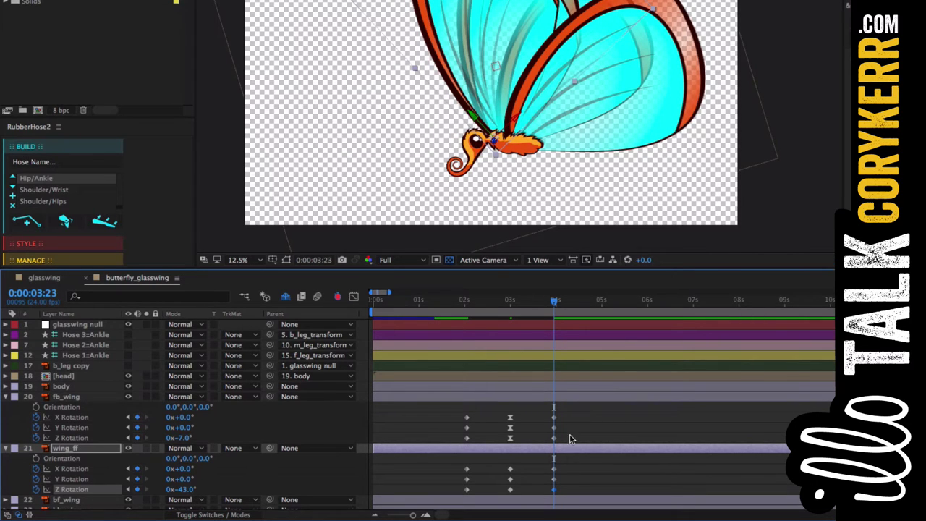
- Copy fb_wing's 3:23 rest-pose keyframes and paste them at 2:01
drag(559, 420, 548, 493)
key(super+c)
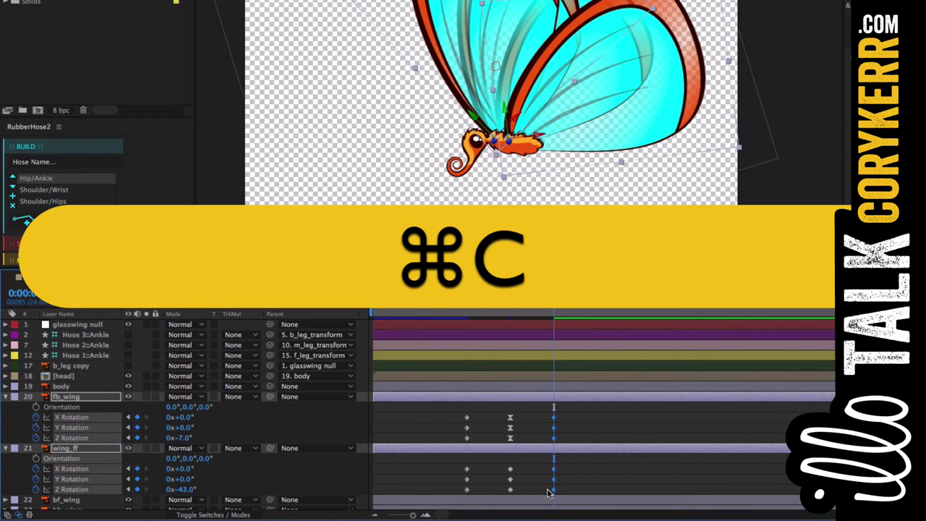
key(j)
key(j)
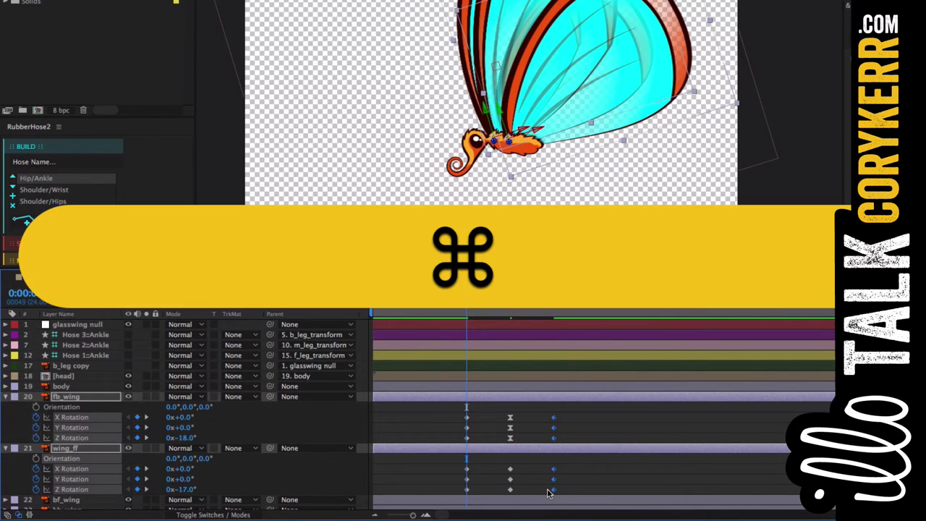
key(super+v)
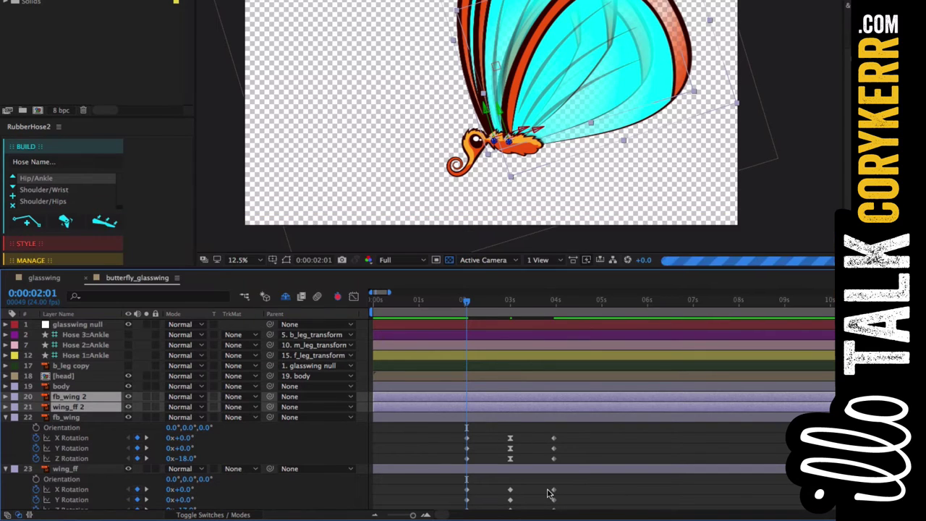
key(super+z)
drag(563, 416, 550, 496)
key(super+v)
key(super+v)
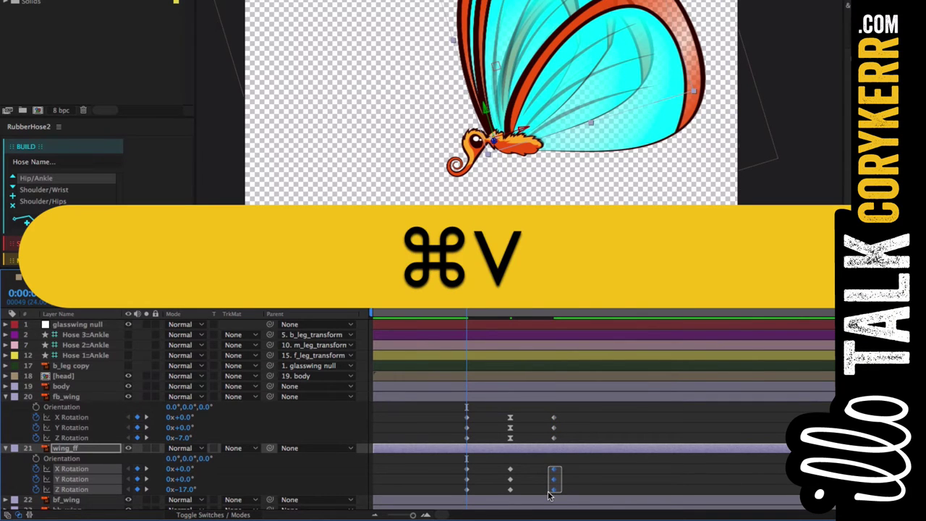
- Paste wing_ff's 3:23 rest pose at 2:01 and scrub around 2:14–2:20 to check
click(548, 495)
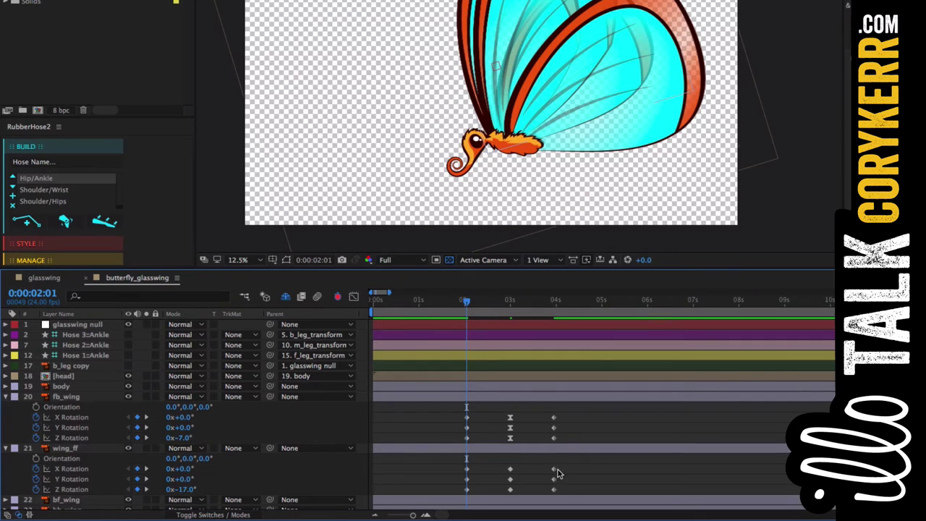
drag(557, 467, 548, 494)
key(super+c)
key(super+v)
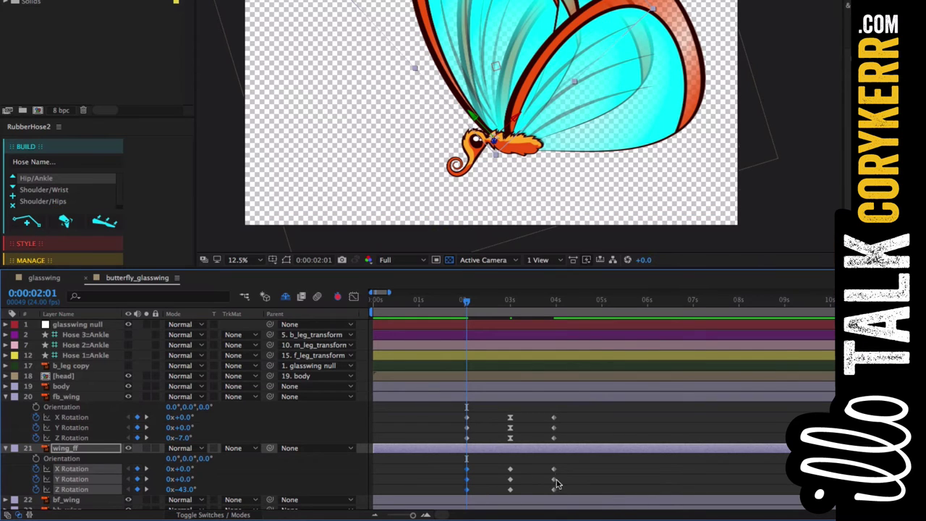
drag(468, 305, 498, 312)
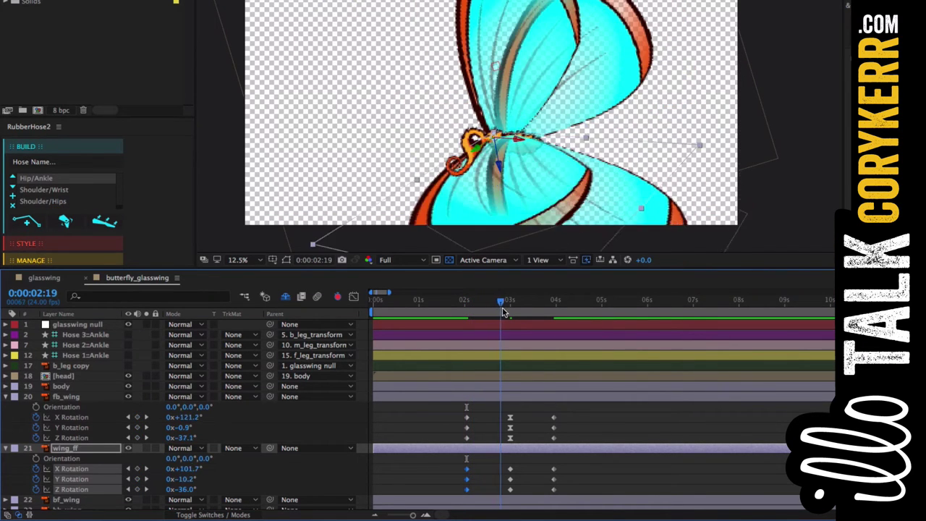
mouse_move(504, 312)
mouse_down()
mouse_move(515, 312)
mouse_move(469, 314)
mouse_move(496, 319)
mouse_up()
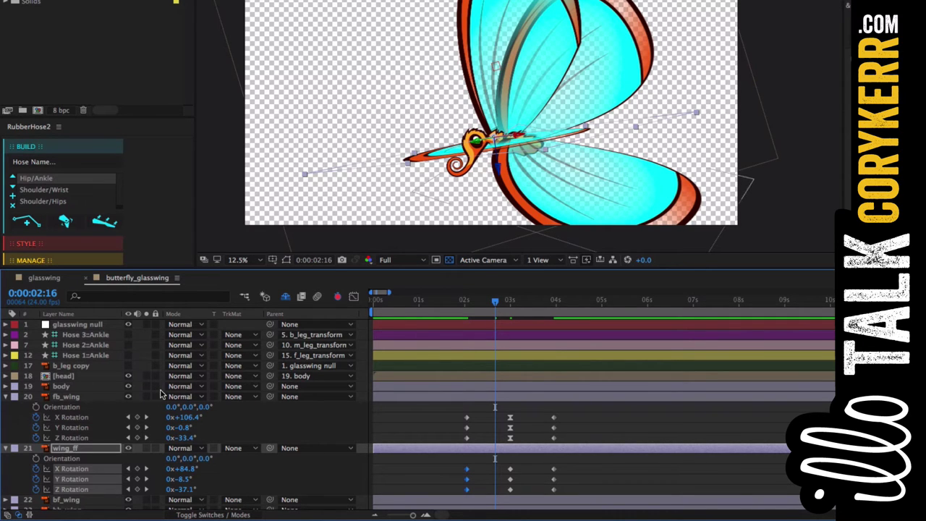
- Select the head layer and show the timeline's layer switches columns instead of modes
click(96, 377)
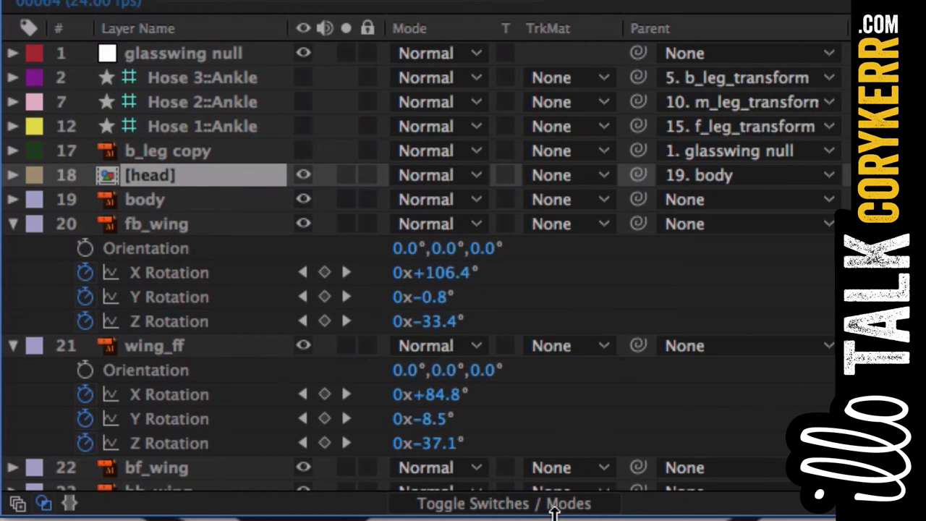
click(556, 504)
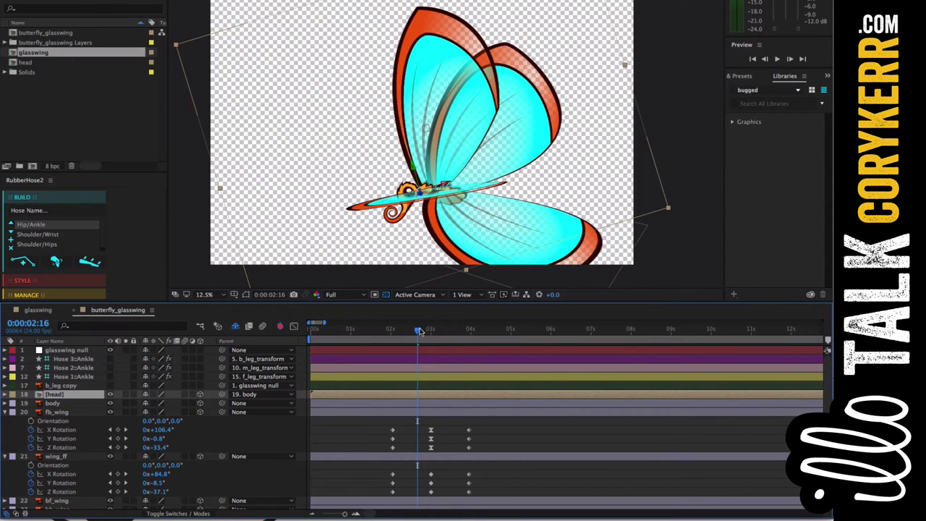
drag(418, 333, 393, 335)
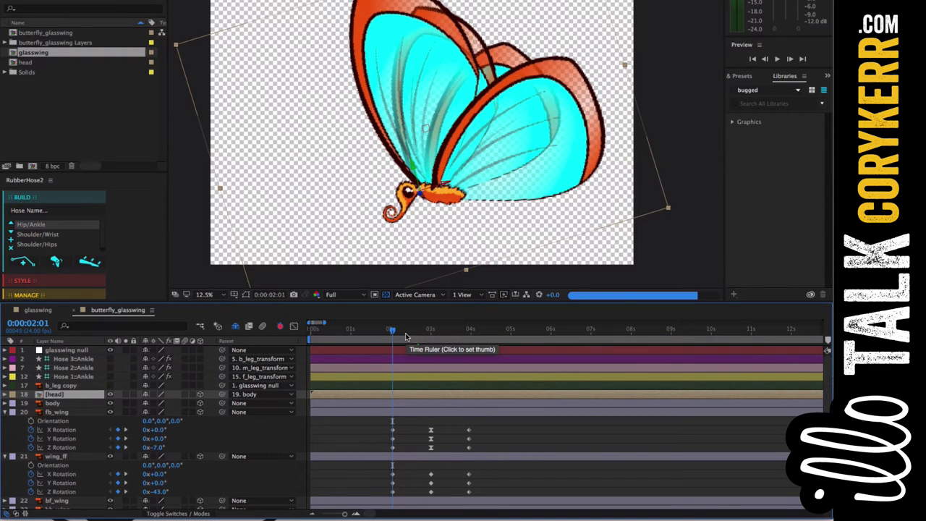
- Collapse wing_ff and add bf_wing's X, Y and Z Rotation keyframes at 0:00:02:01
click(93, 456)
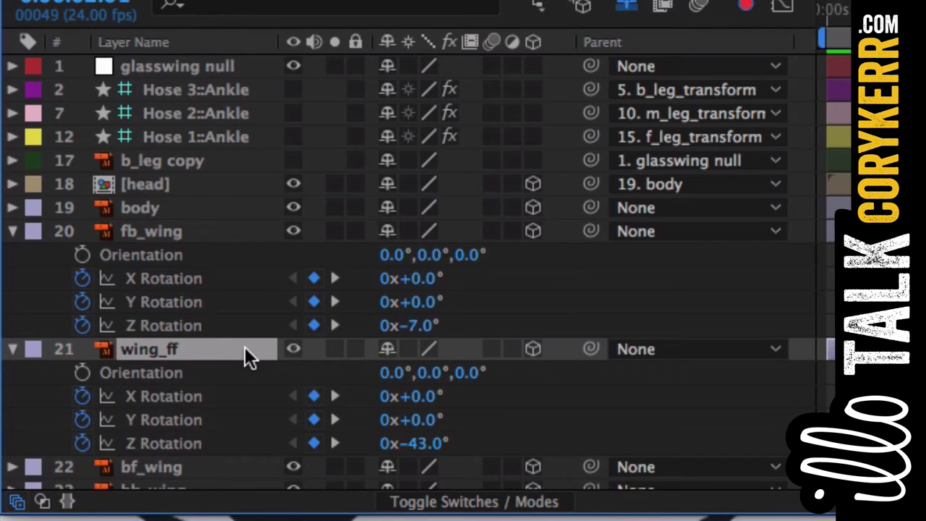
key(u)
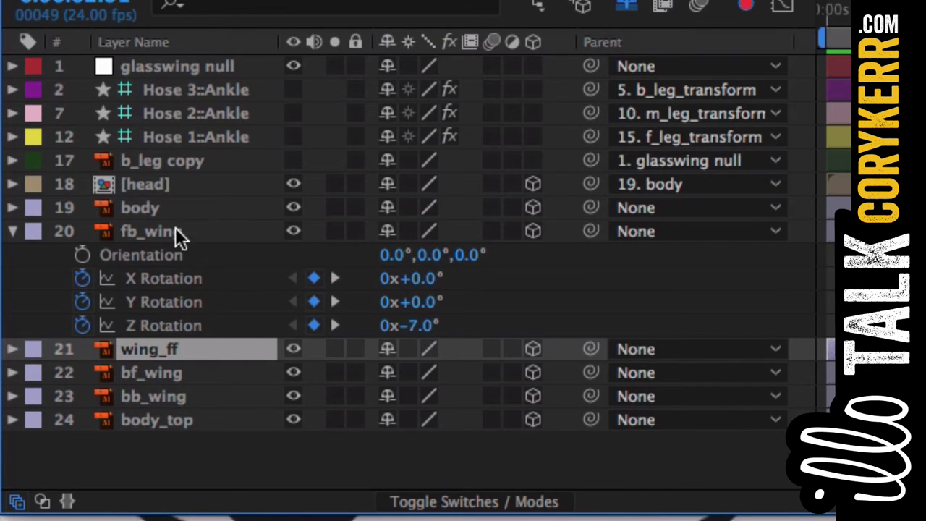
click(205, 371)
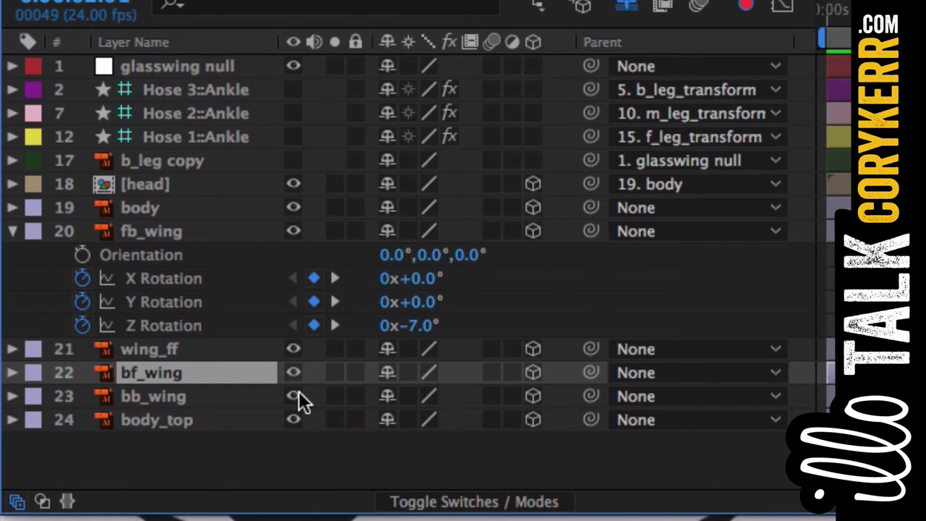
key(r)
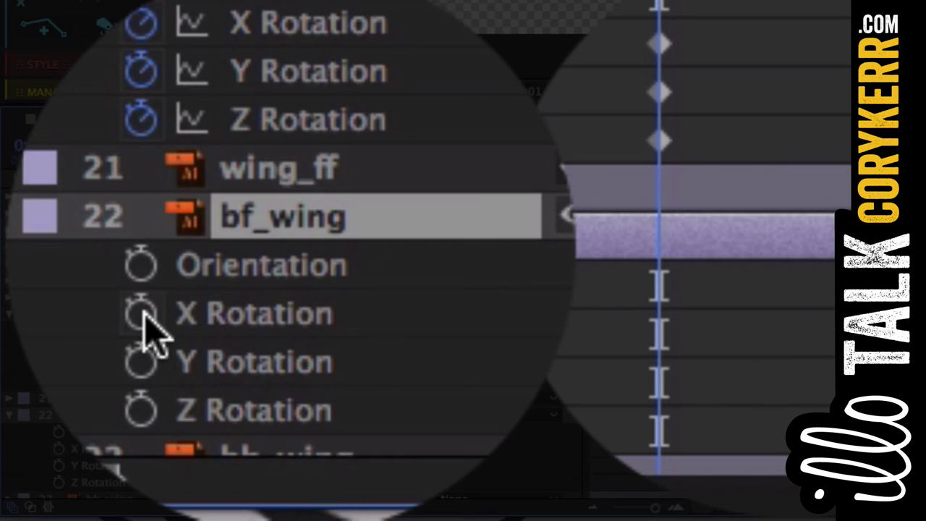
click(59, 449)
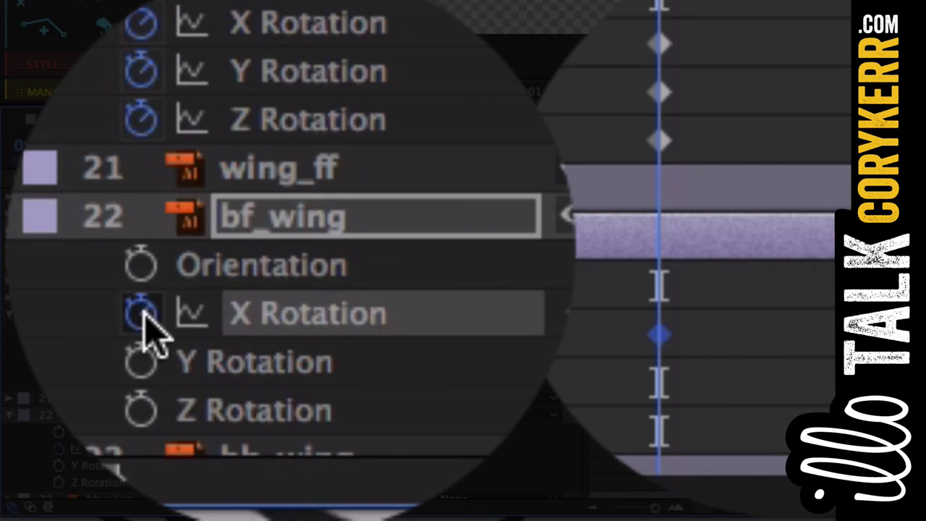
click(59, 466)
click(141, 411)
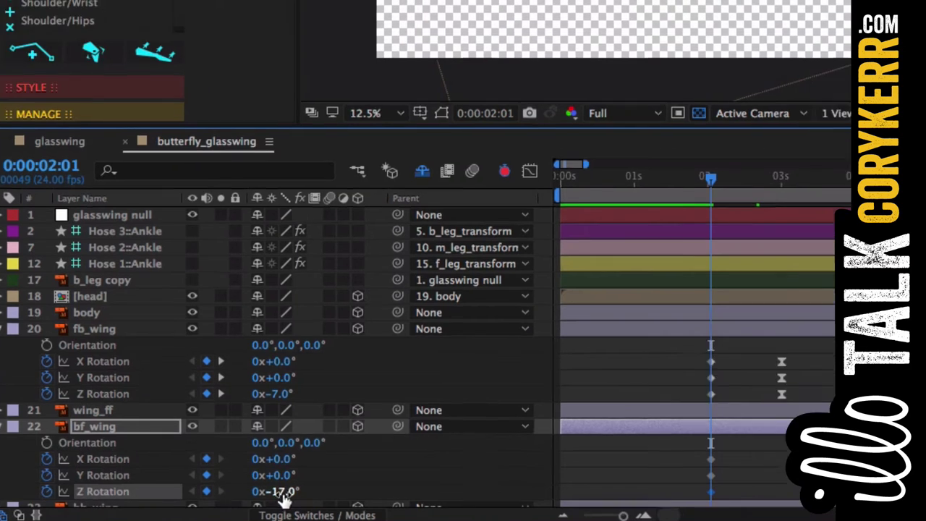
- Scrub bf_wing's 2:01 Z Rotation to about -29° so the back wing rests behind the front wings
drag(293, 482, 311, 482)
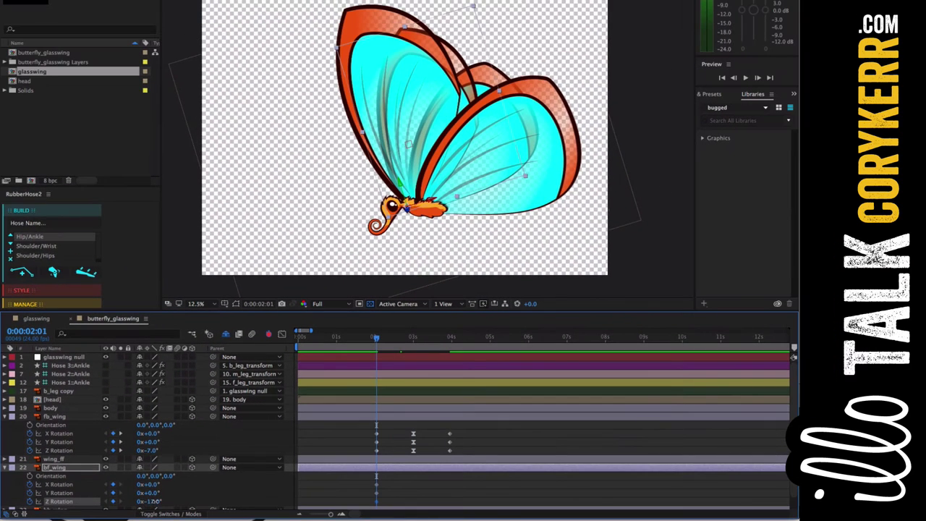
drag(148, 500, 144, 500)
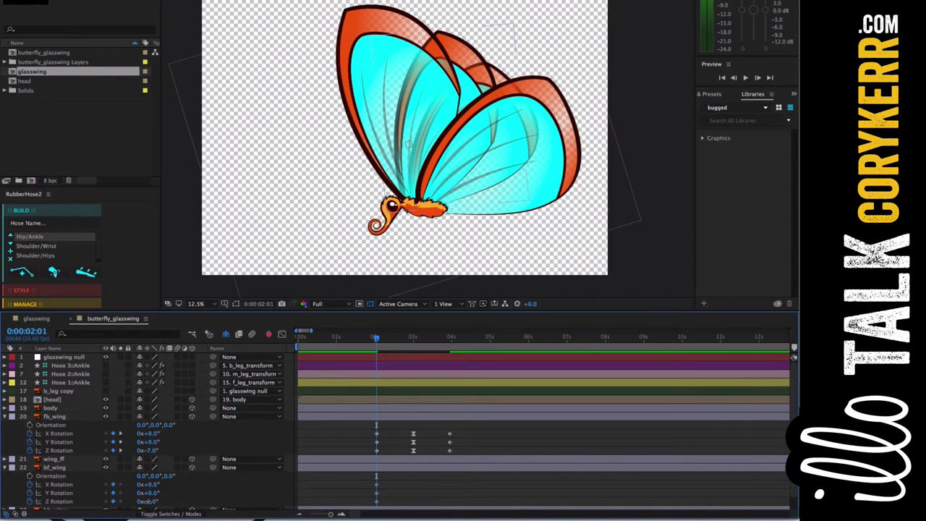
drag(148, 501, 127, 505)
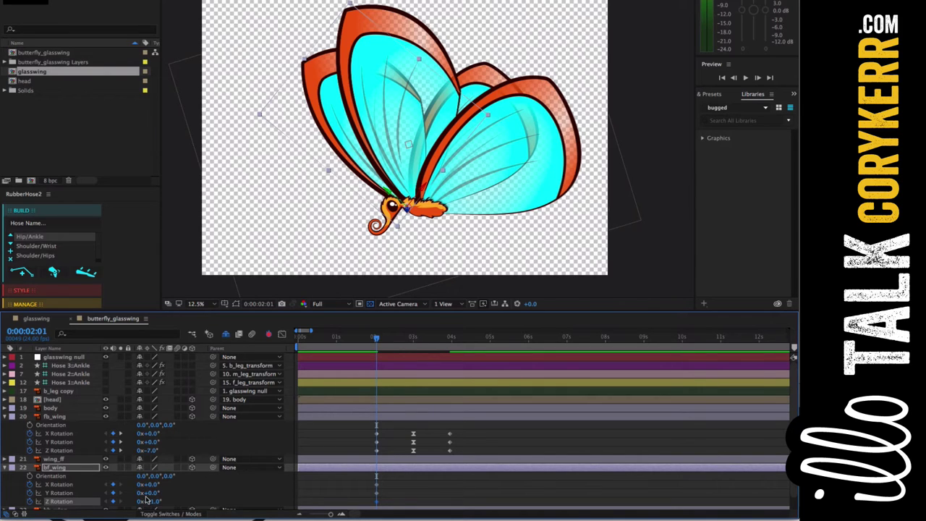
key(k)
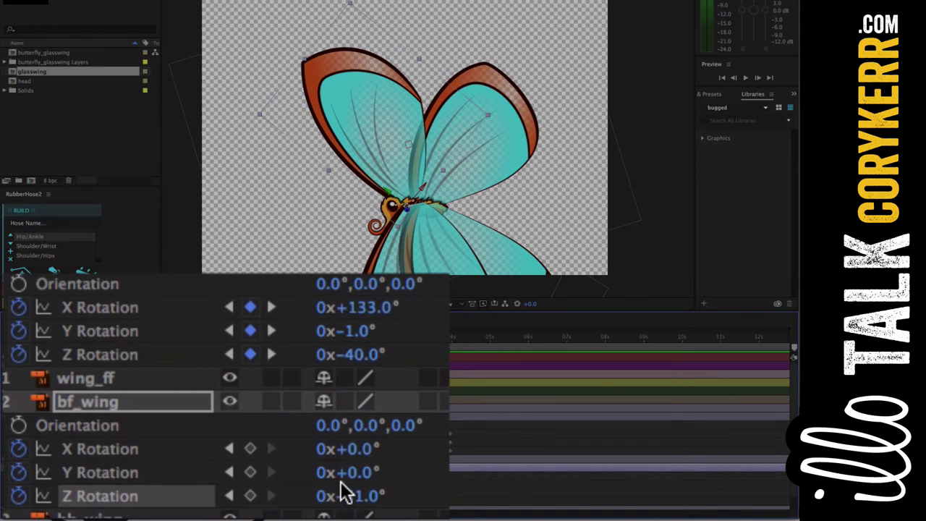
- Lift bf_wing on X Rotation at 3 s, then paste its 2:01 rest keyframe at 3:23
drag(356, 447, 175, 449)
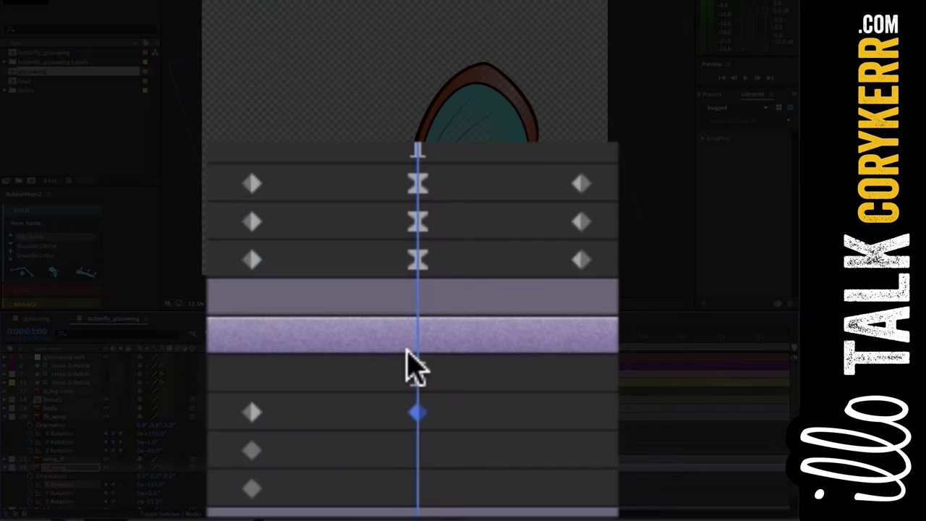
key(k)
click(250, 412)
key(super+c)
key(super+v)
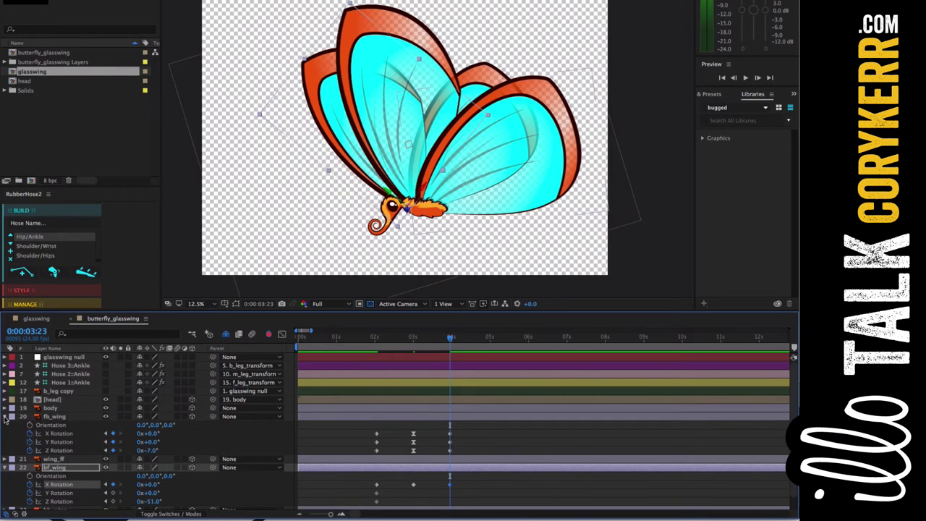
- Show fb_wing's and bb_wing's rotation properties, collapse bf_wing's, and return to the 2:01 keyframe
click(6, 418)
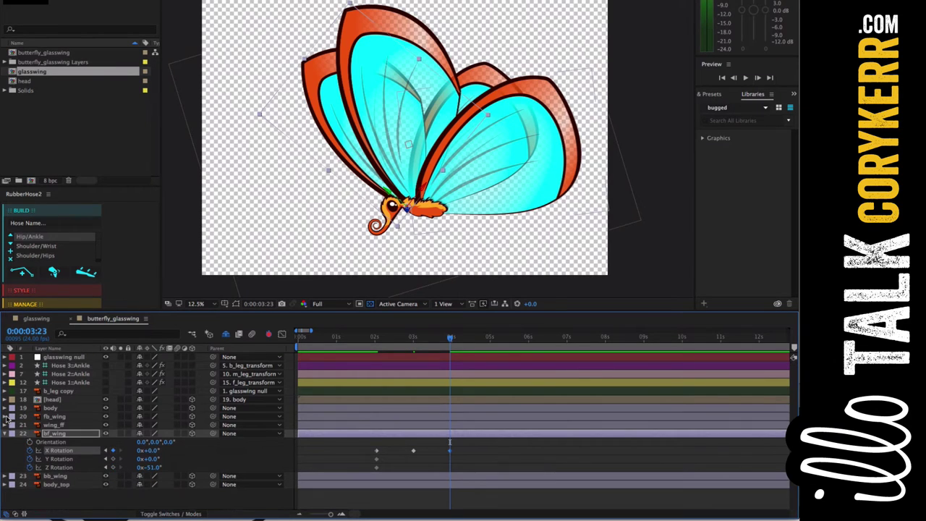
click(72, 417)
key(r)
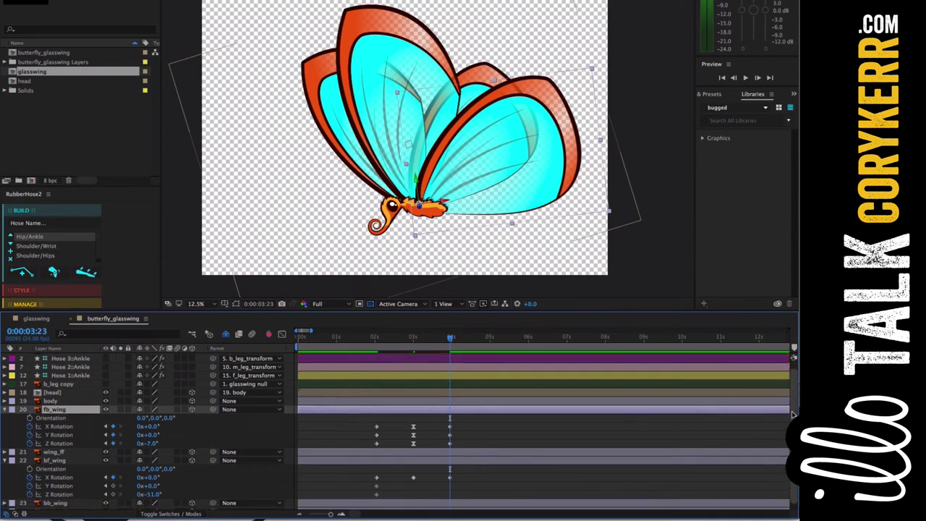
scroll(793, 400, down, 1)
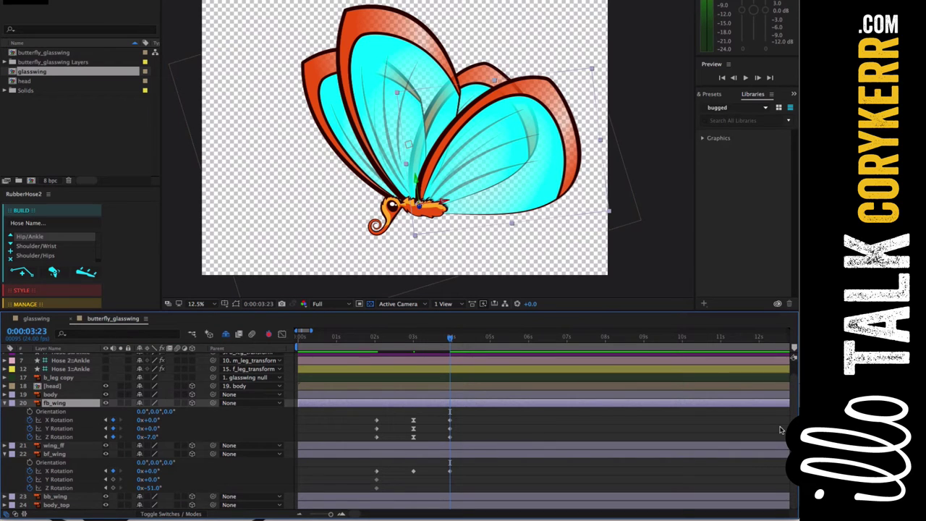
click(68, 455)
key(r)
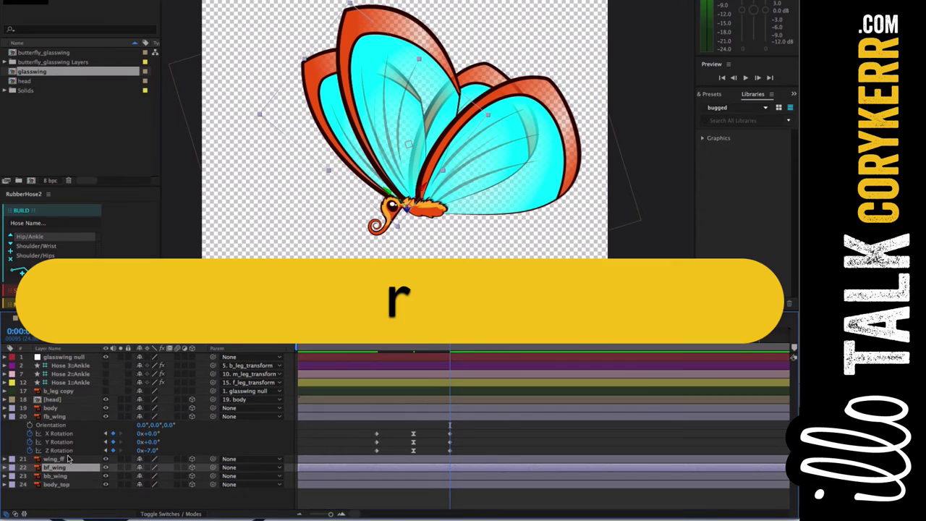
click(58, 476)
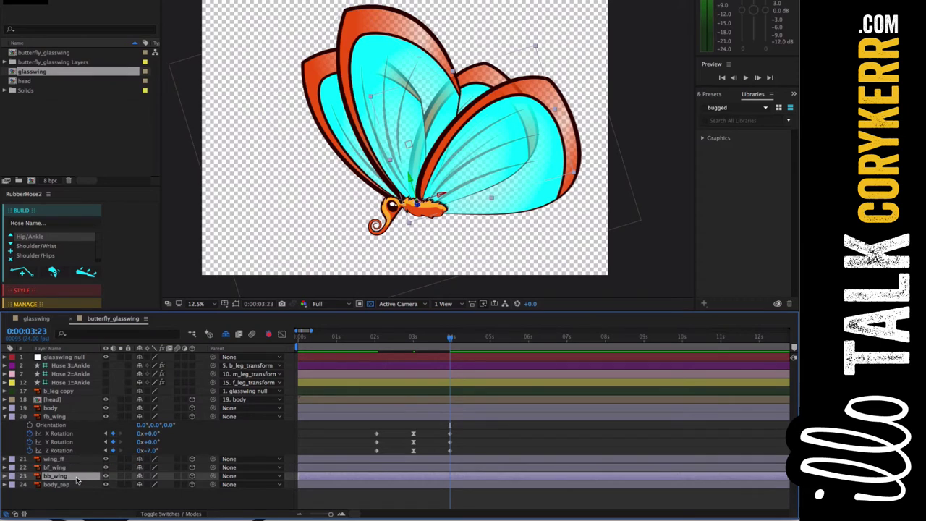
key(r)
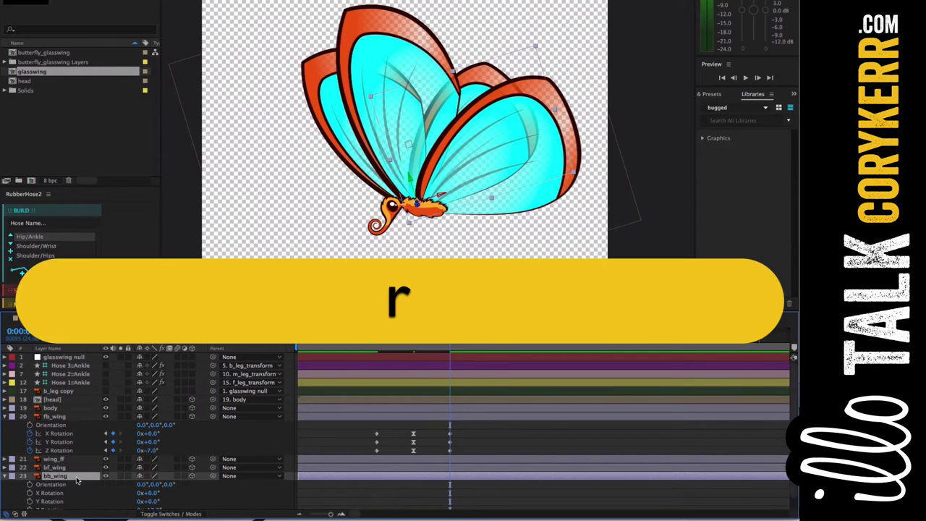
scroll(716, 440, down, 2)
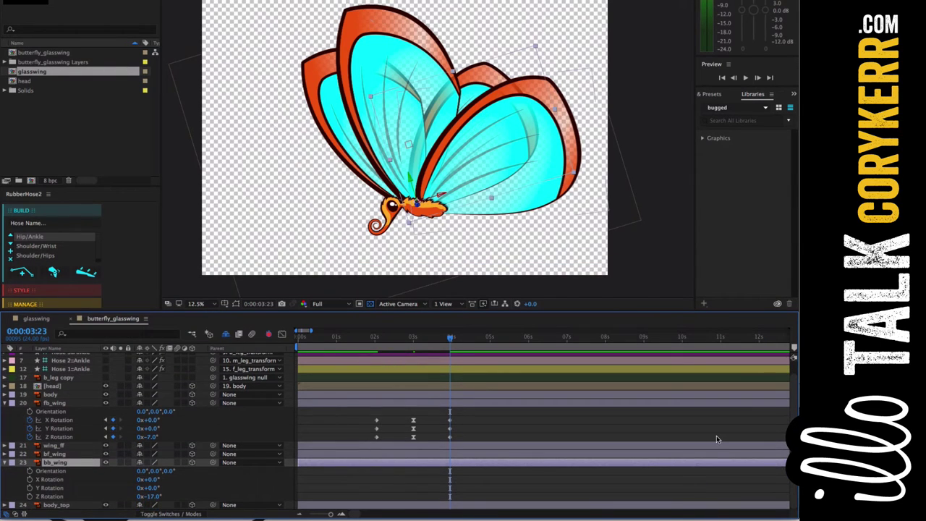
key(j)
key(j)
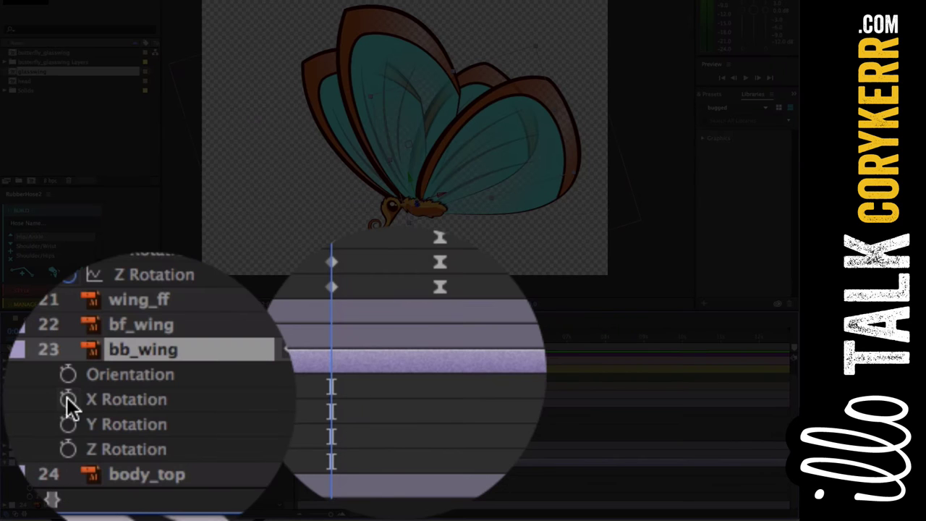
- Start keyframes on bb_wing's X, Y and Z Rotation at its resting pose
click(68, 400)
click(67, 425)
click(68, 449)
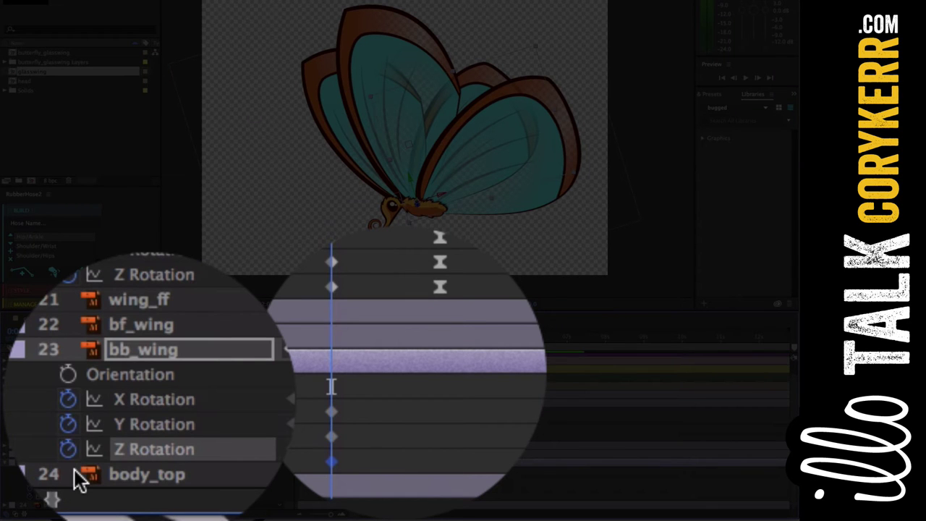
key(k)
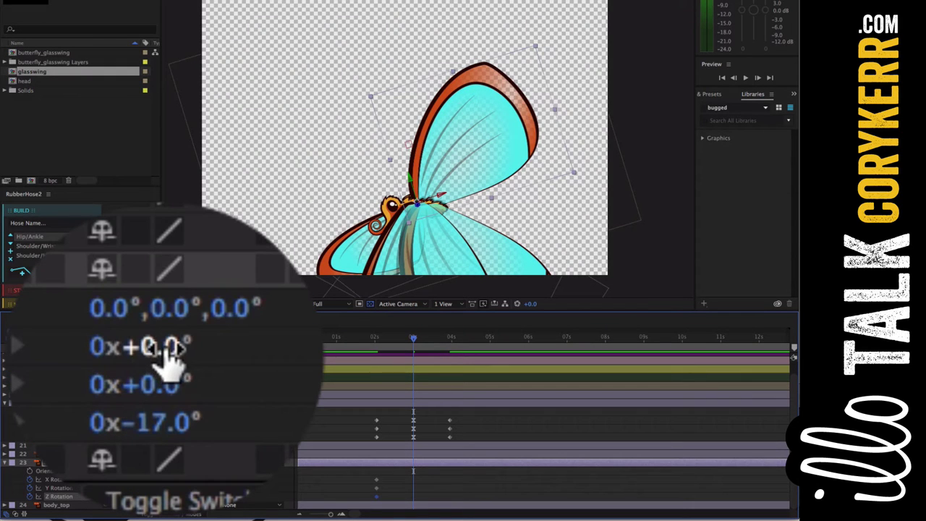
- Swing bb_wing to -132° X and -12° Y Rotation at the 3-second key
drag(141, 344, 2, 327)
drag(108, 478, 88, 481)
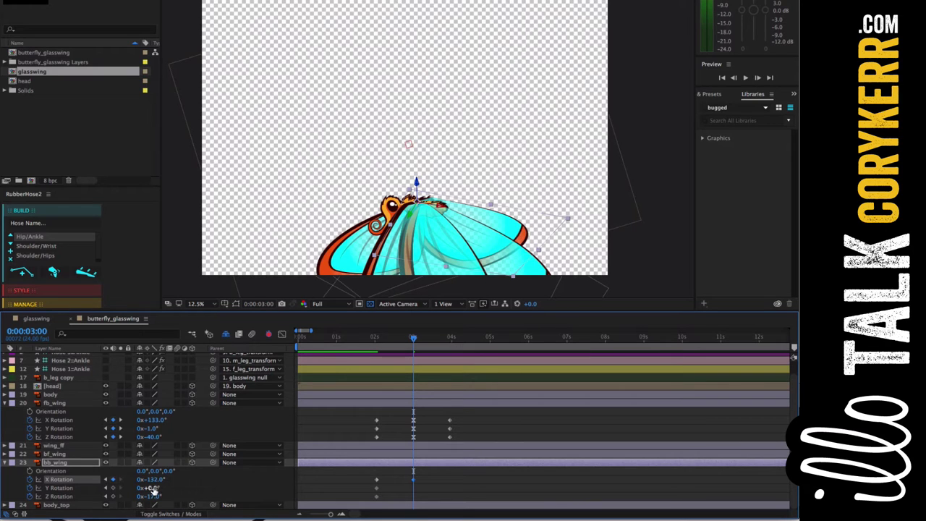
drag(152, 489, 151, 490)
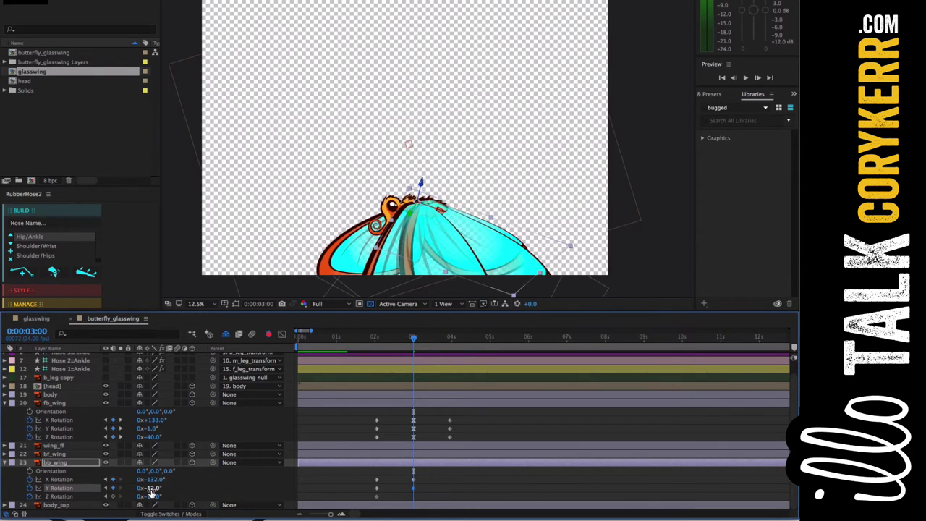
drag(414, 341, 436, 356)
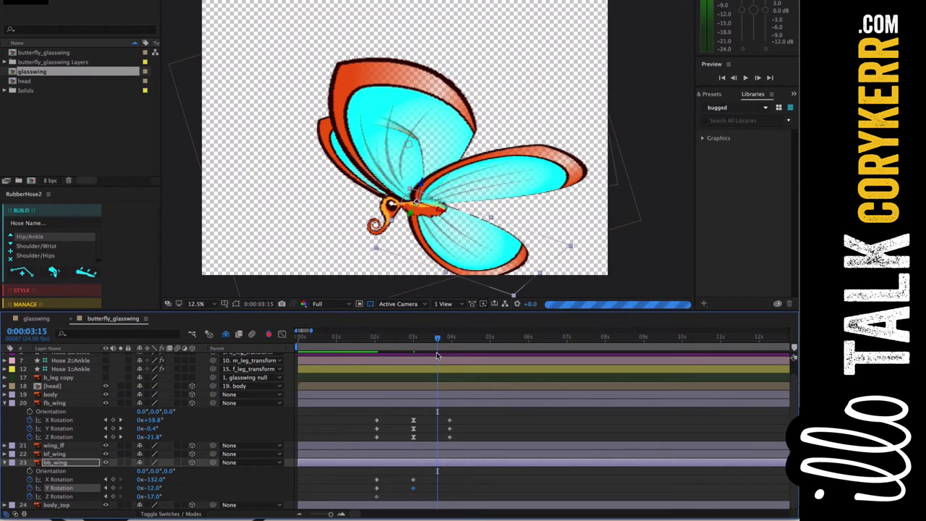
key(k)
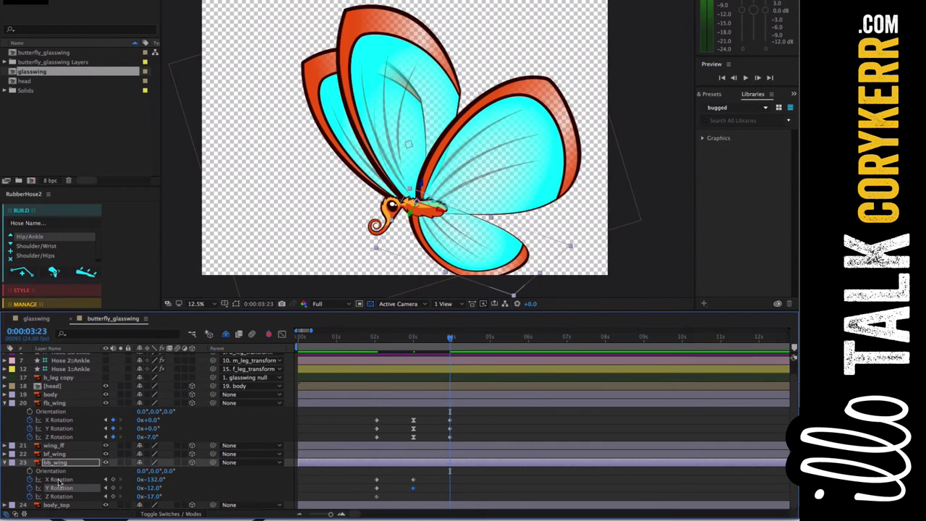
- Copy bb_wing's starting rotation keyframes to 3:23 so the wing returns to rest
drag(250, 394, 222, 498)
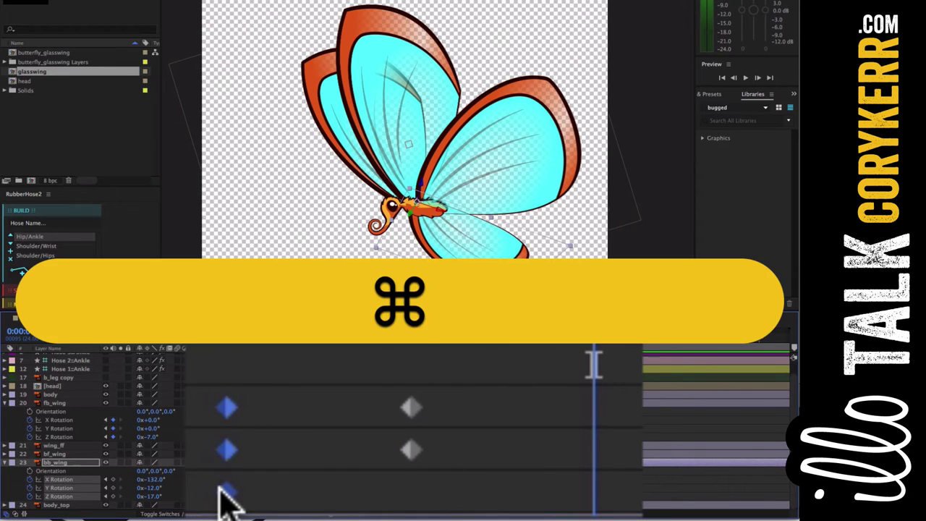
key(super+c)
key(super+v)
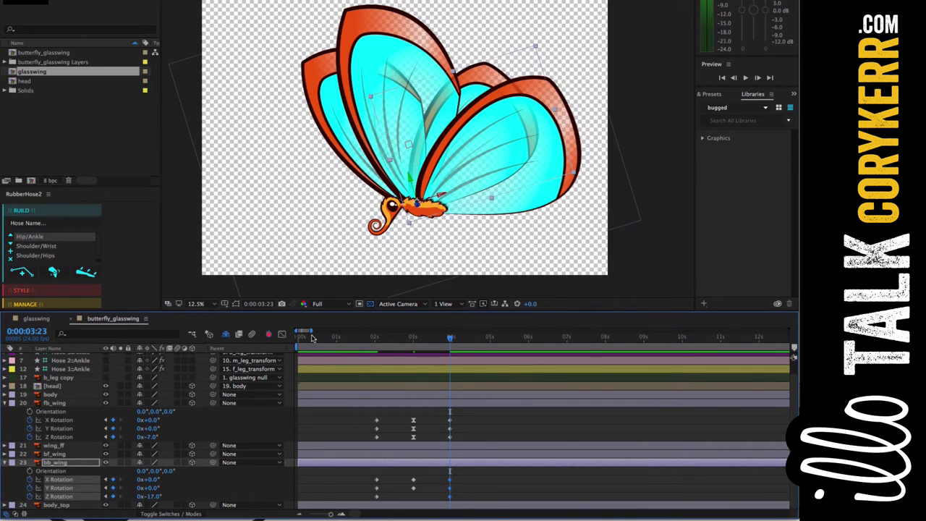
- Narrow the work area to roughly 2–4 seconds and place the playhead at its start
key(minus)
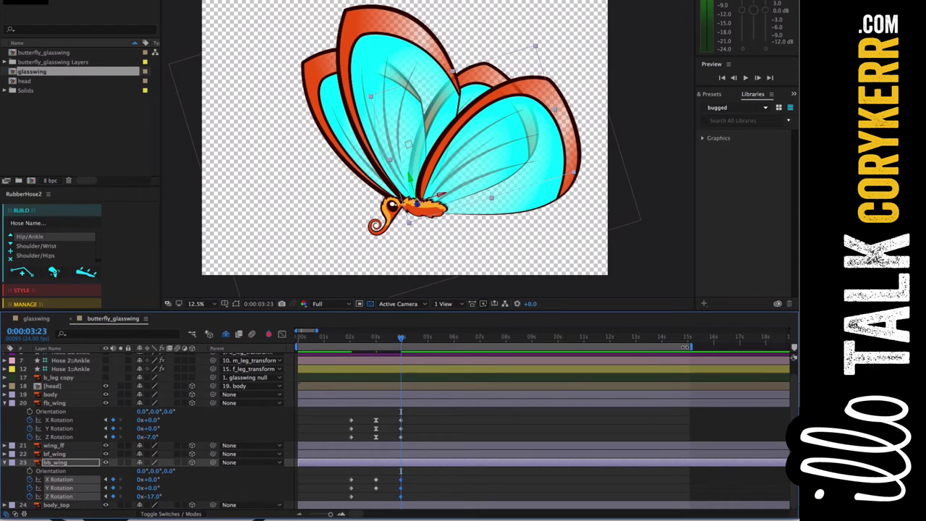
drag(692, 348, 409, 349)
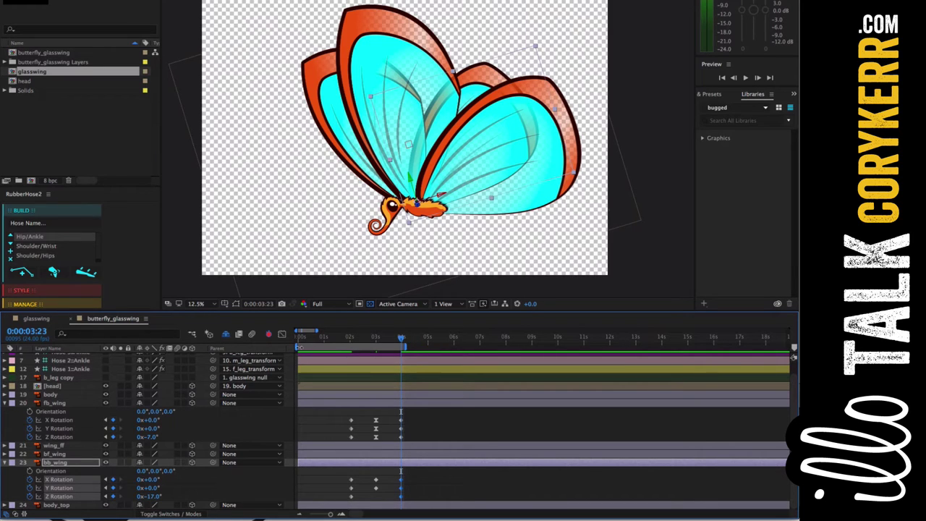
drag(299, 346, 346, 345)
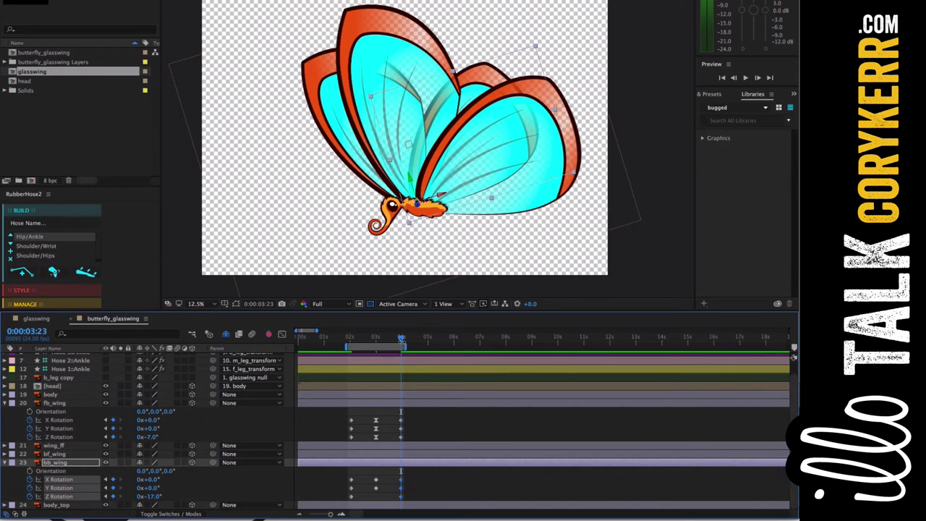
click(398, 340)
drag(395, 342, 350, 355)
key(space)
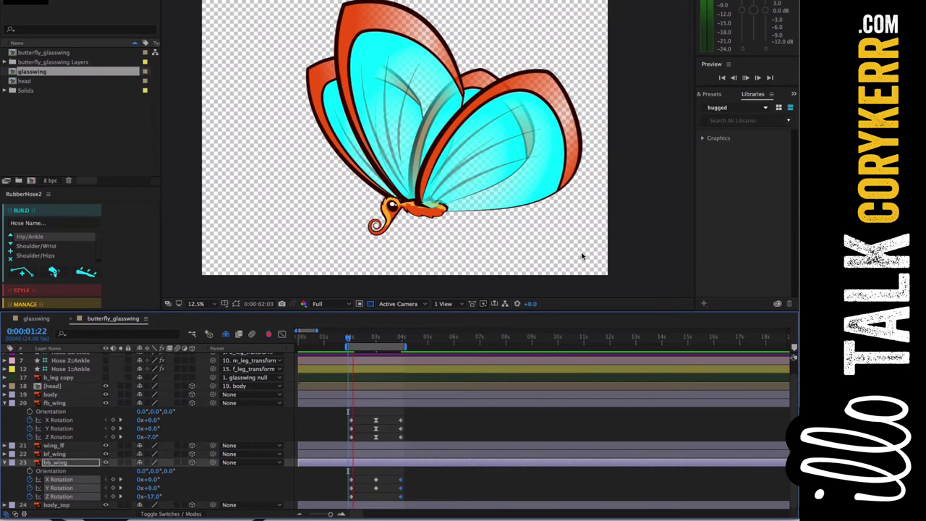
key(grave)
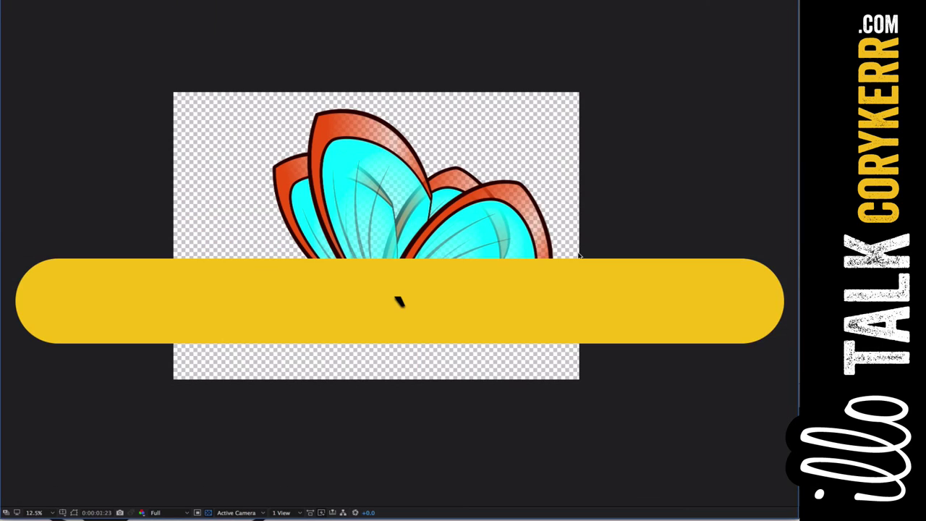
key(super+equal)
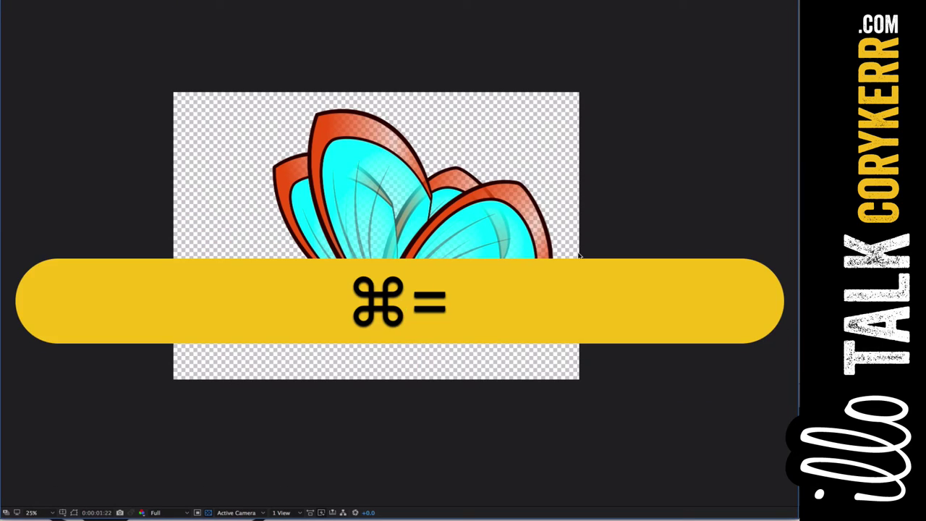
key(super+equal)
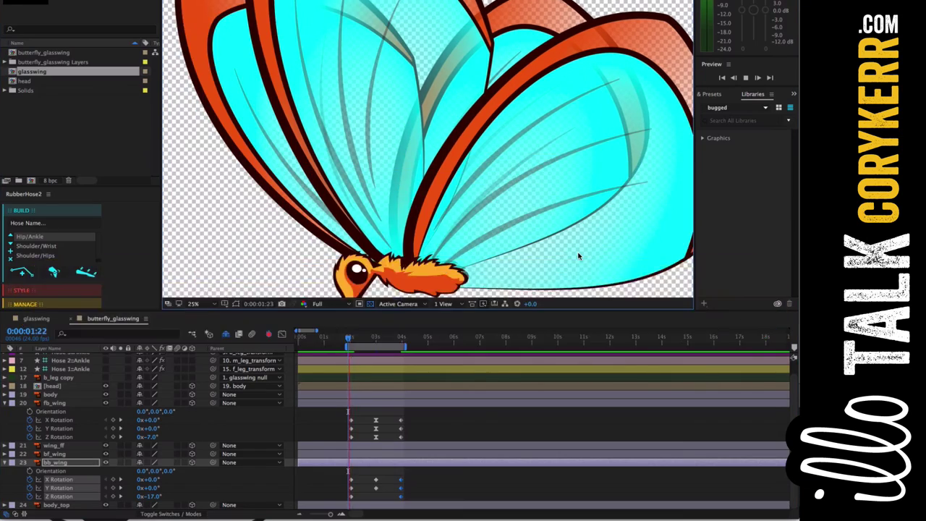
key(super+minus)
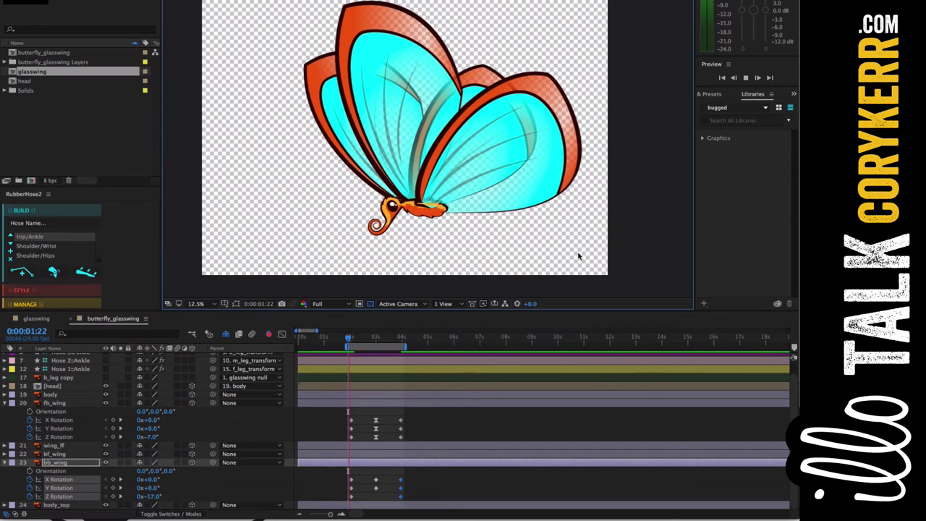
key(space)
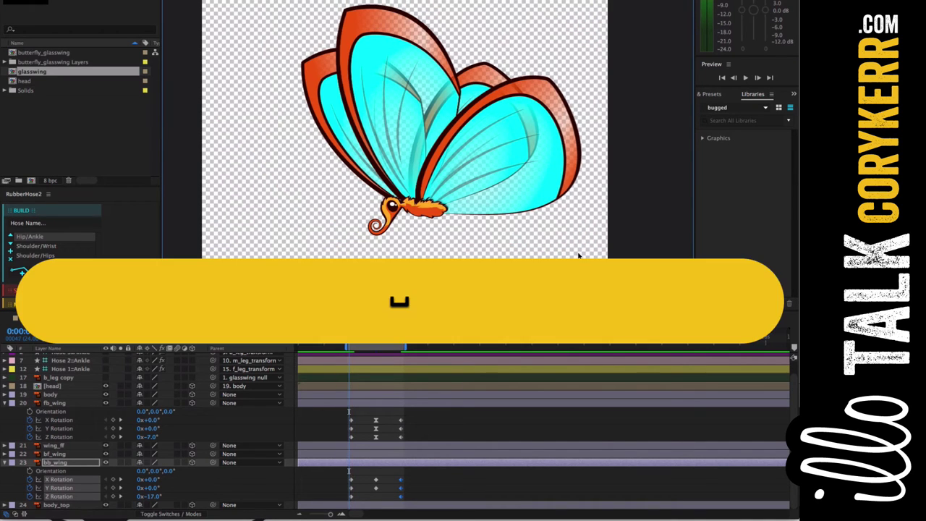
mouse_move(351, 341)
mouse_down()
mouse_move(403, 345)
mouse_move(351, 345)
mouse_up()
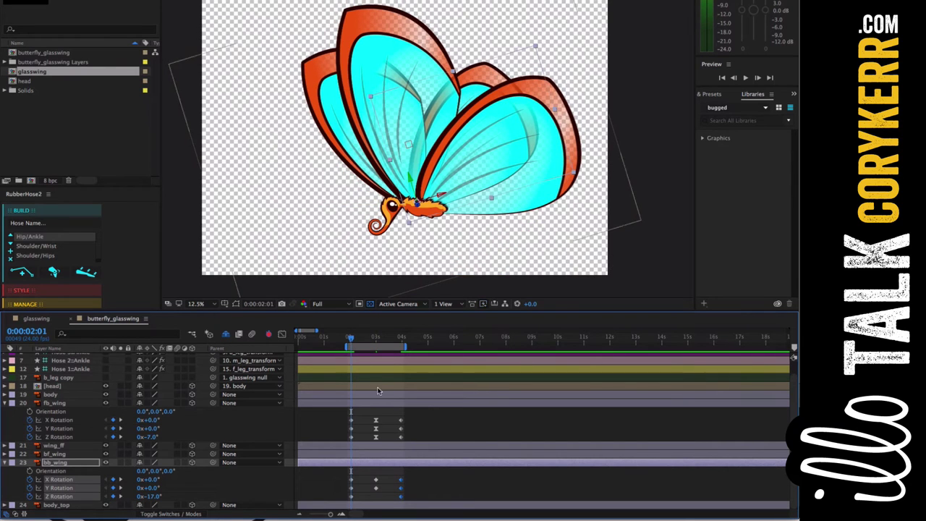
- Reveal, then collapse, every layer's keyframed properties, leaving no layer selected
key(super+a)
key(u)
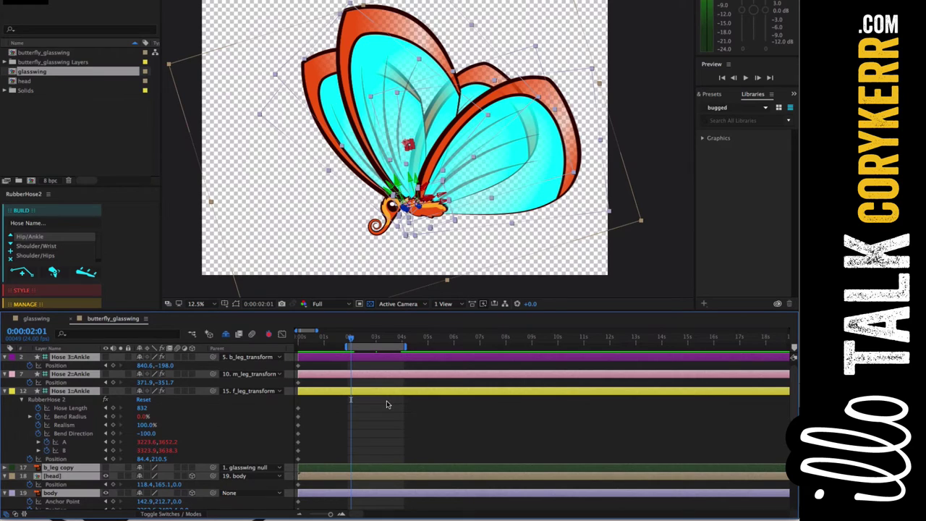
click(5, 392)
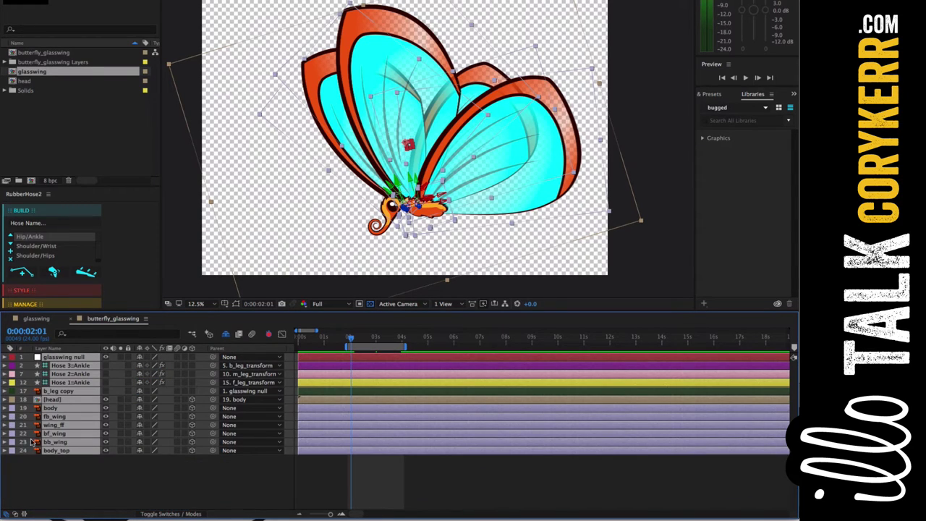
click(118, 475)
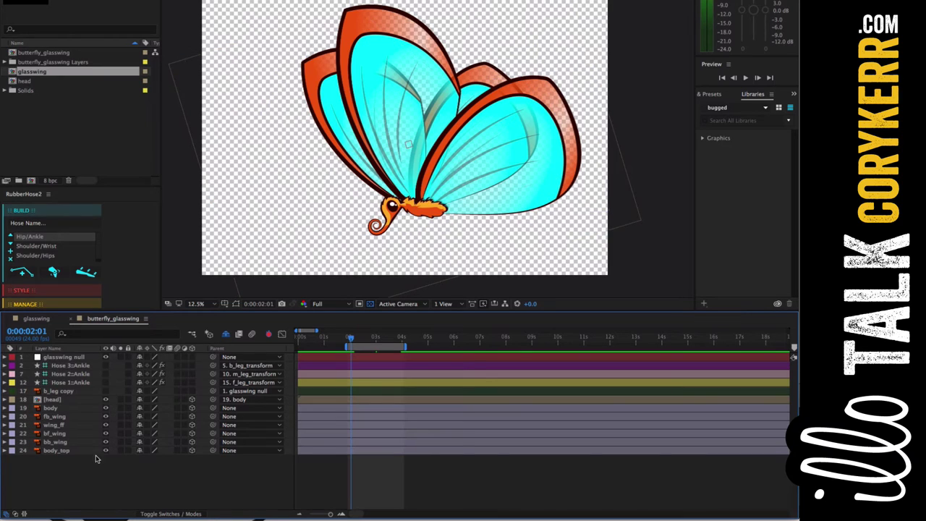
- Show only the wing layers' keyframes and select wing_ff's rotation keys at 3 s
click(78, 417)
shift+click(75, 443)
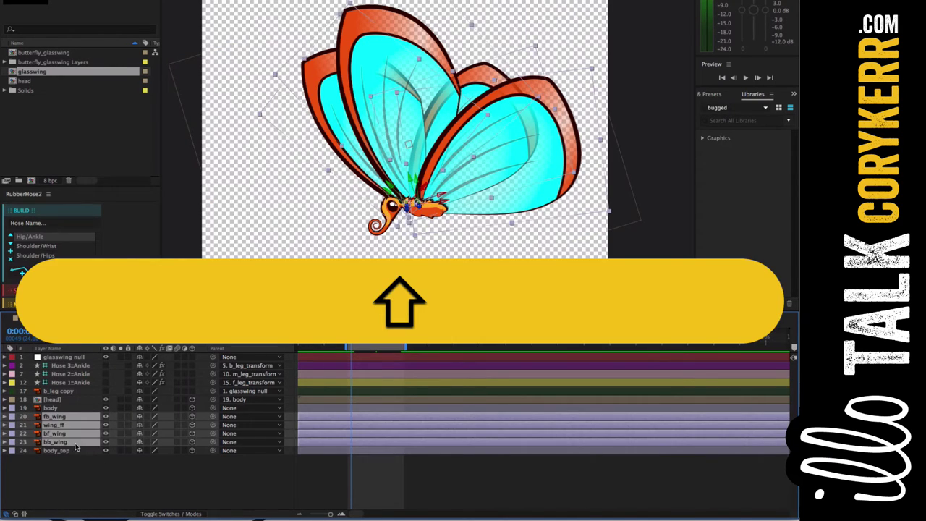
key(shift+u)
key(u)
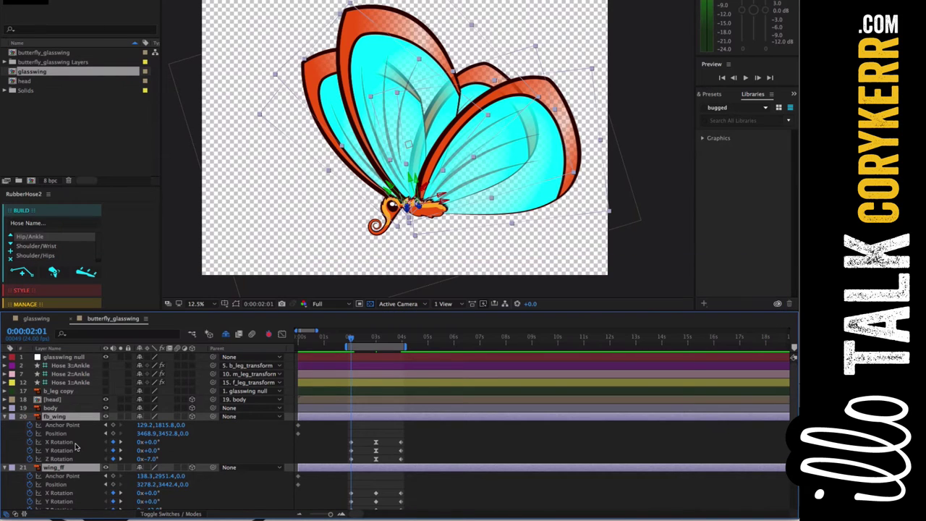
scroll(792, 398, down, 5)
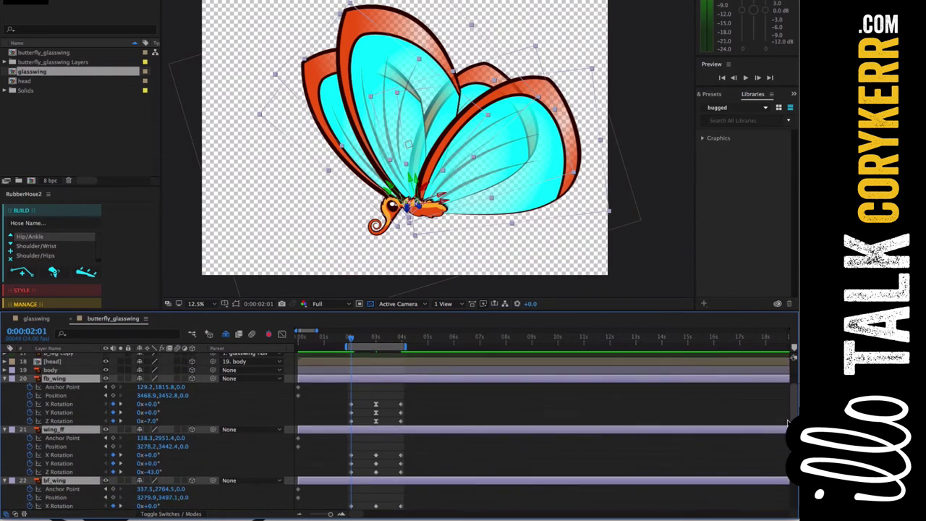
drag(385, 402, 377, 426)
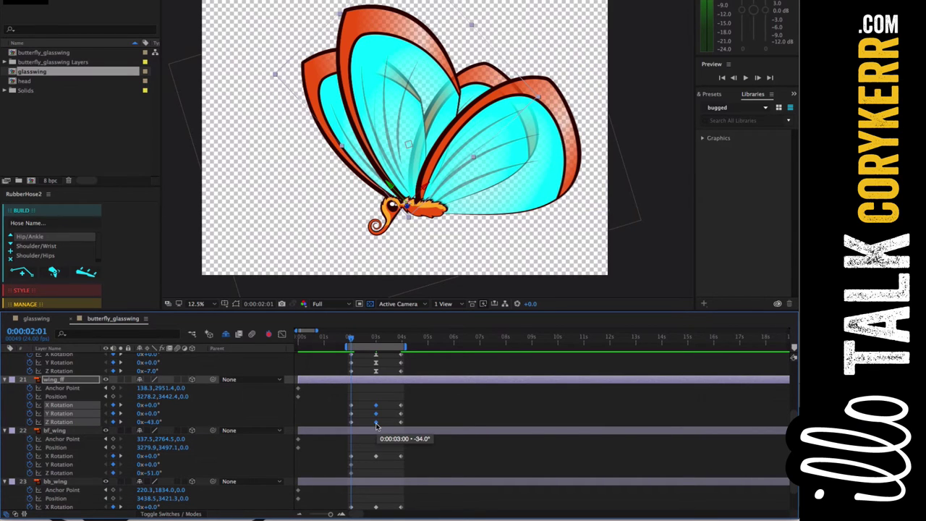
- Apply Easy Ease to wing_ff's and bf_wing's 3-second rotation keyframes
key(F9)
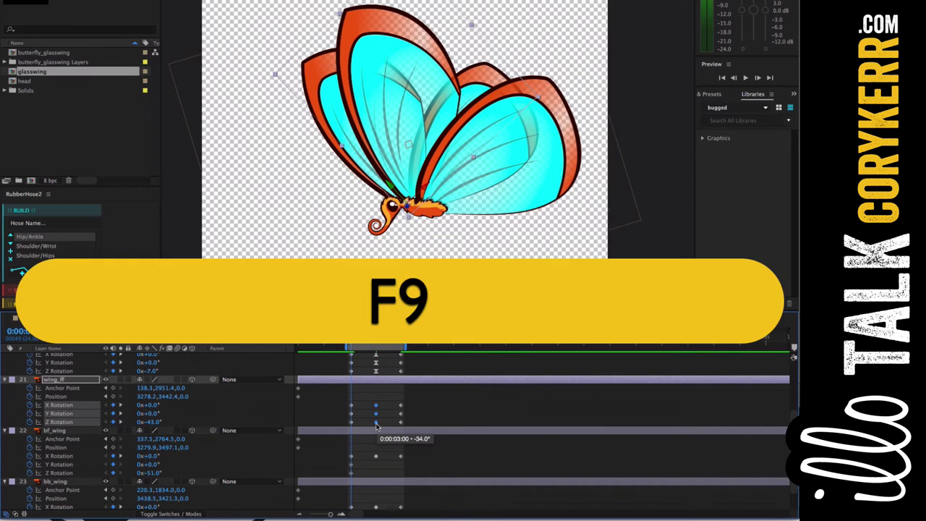
click(376, 457)
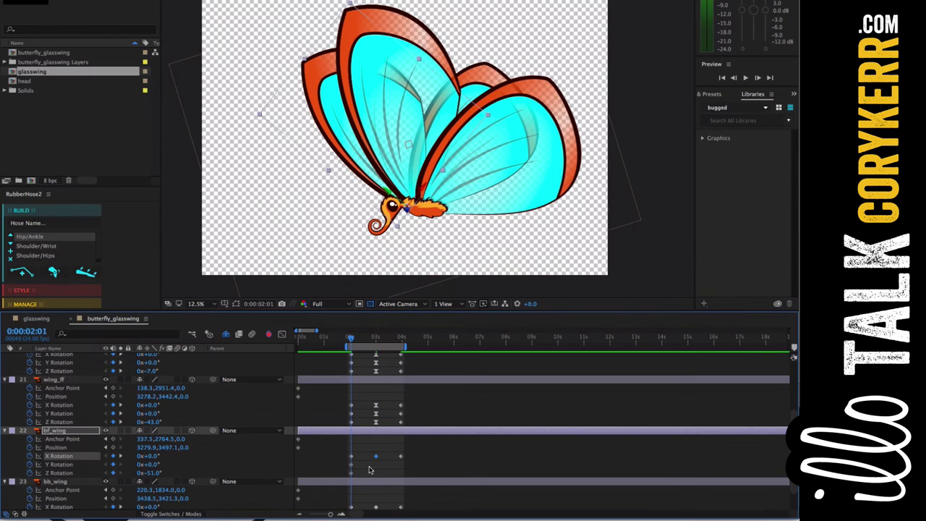
key(F10)
key(F9)
- Ease bb_wing's 3-second X and Y Rotation keys and scrub the timeline to preview the flap
scroll(790, 434, down, 2)
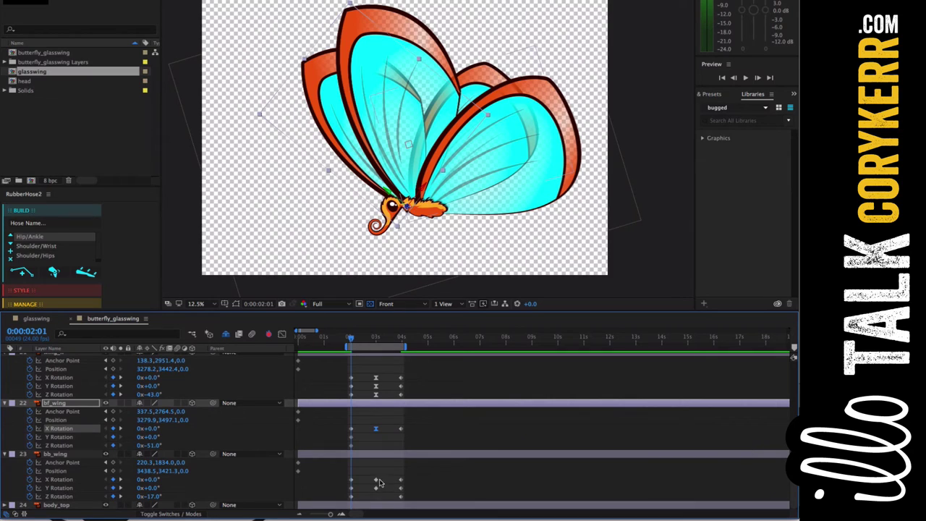
drag(386, 475, 372, 493)
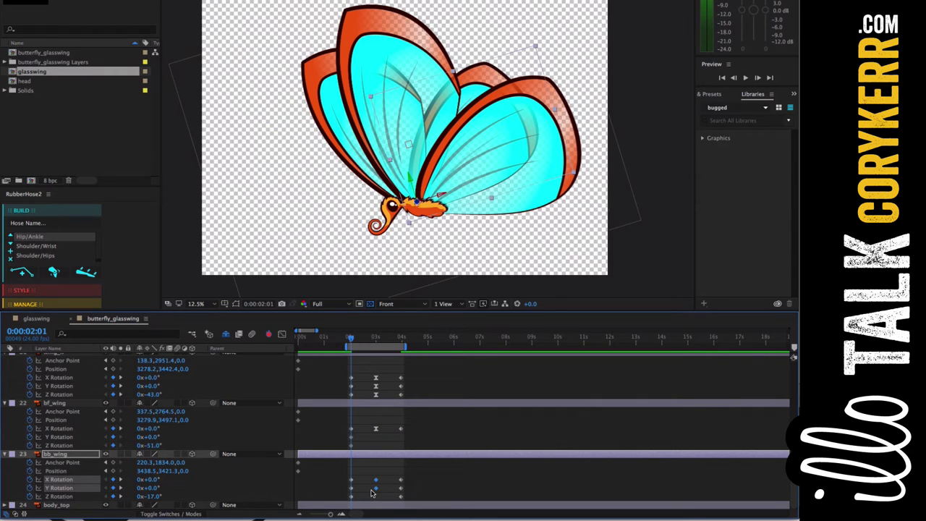
key(F9)
drag(352, 342, 403, 350)
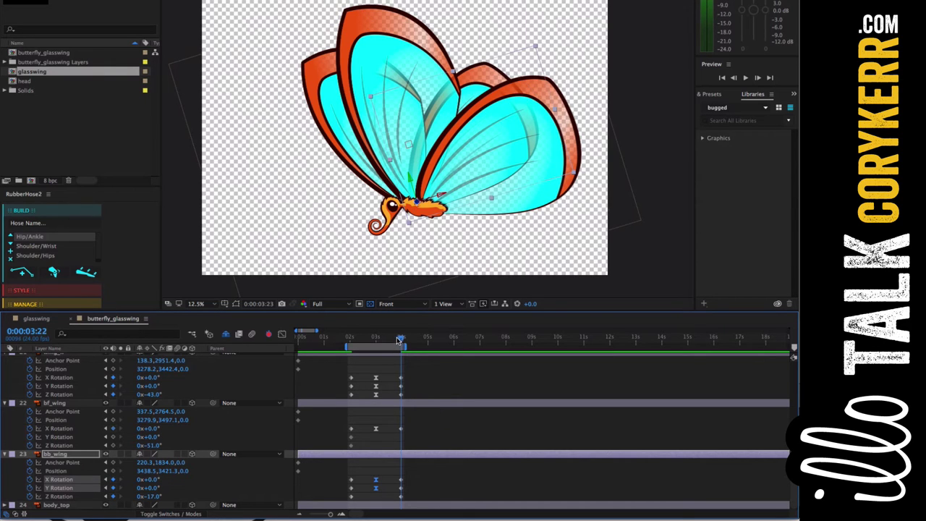
drag(398, 340, 297, 347)
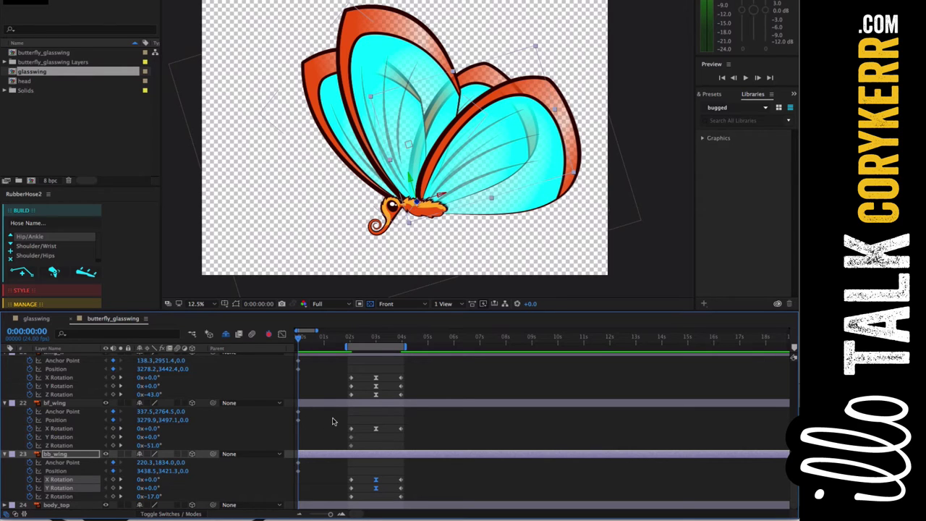
- Hide all revealed layer properties and key wing_ff's Z Rotation at -21° at 0 s
key(r)
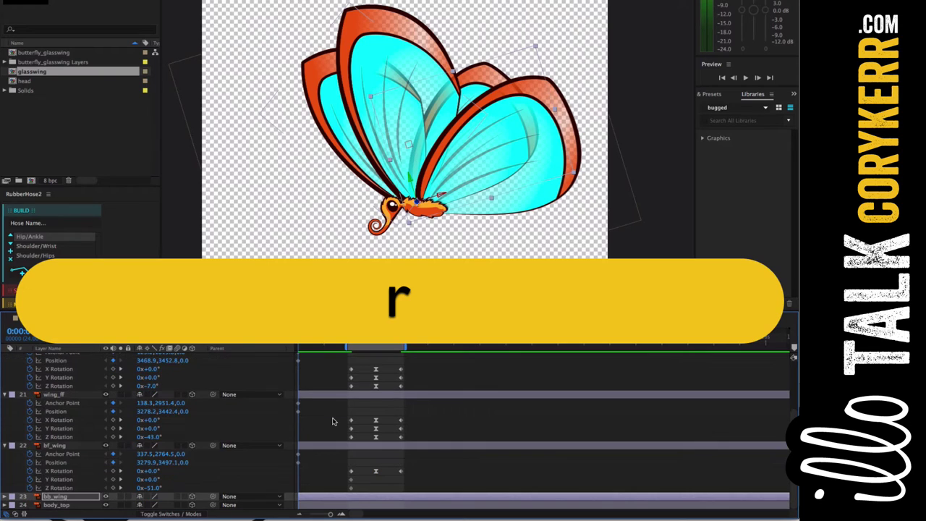
key(super+a)
key(super+u)
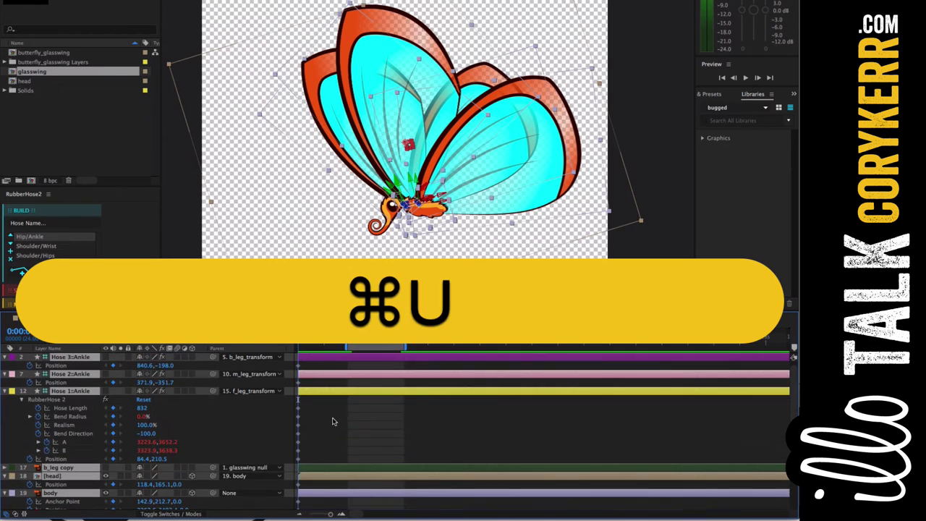
key(u)
click(344, 468)
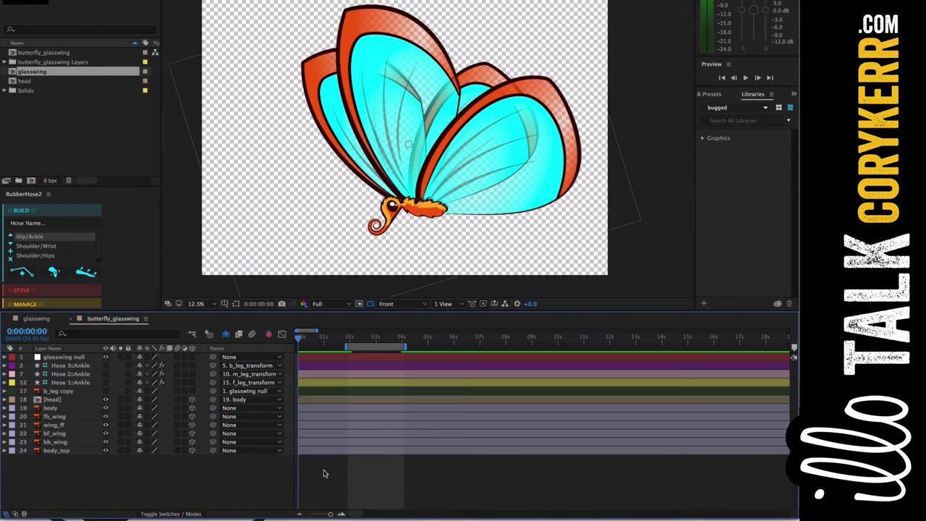
click(75, 427)
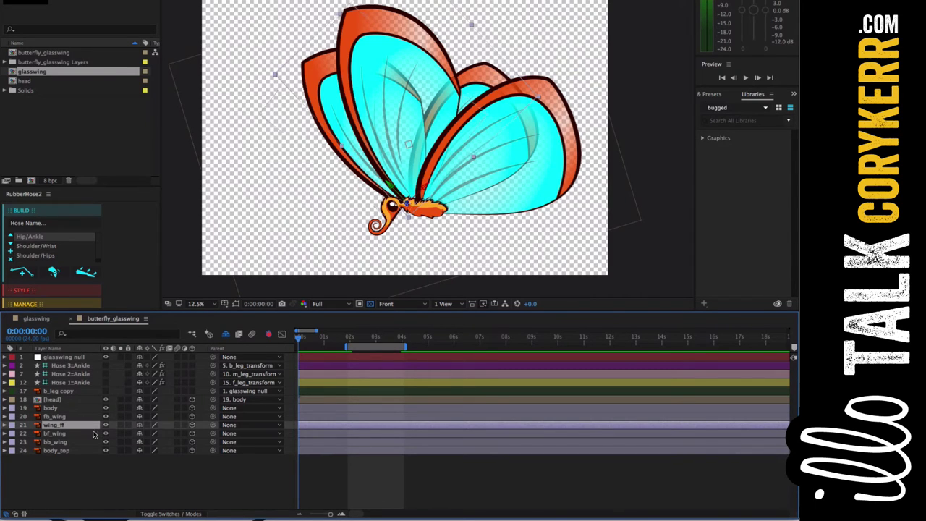
key(r)
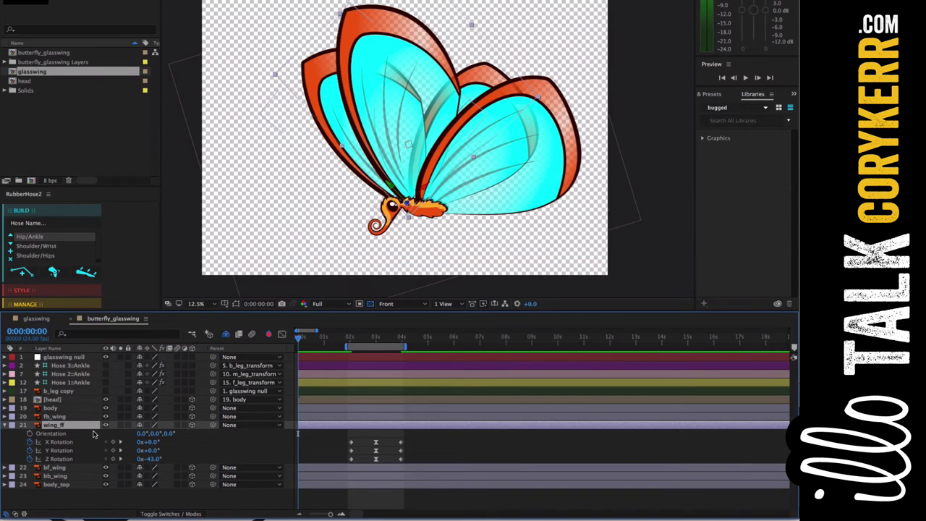
mouse_move(152, 462)
mouse_down()
mouse_move(132, 462)
mouse_move(167, 461)
mouse_up()
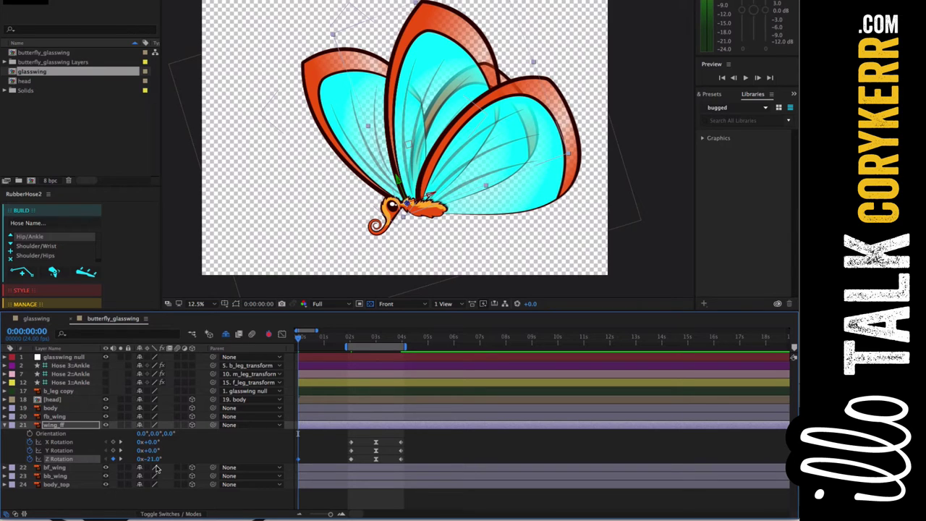
- Key fb_wing's Z Rotation at -40° at 0 s, then hide both front wings' rotation properties
click(71, 423)
click(71, 419)
key(r)
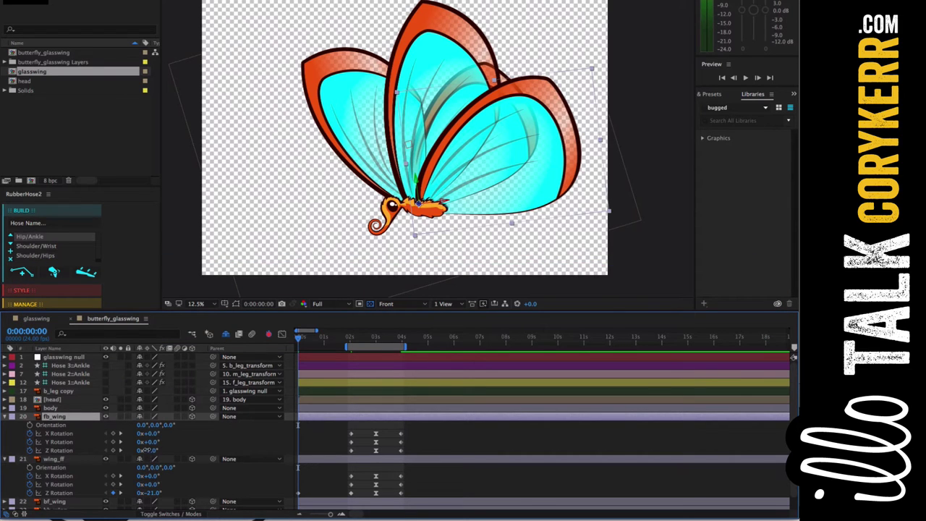
drag(147, 450, 133, 450)
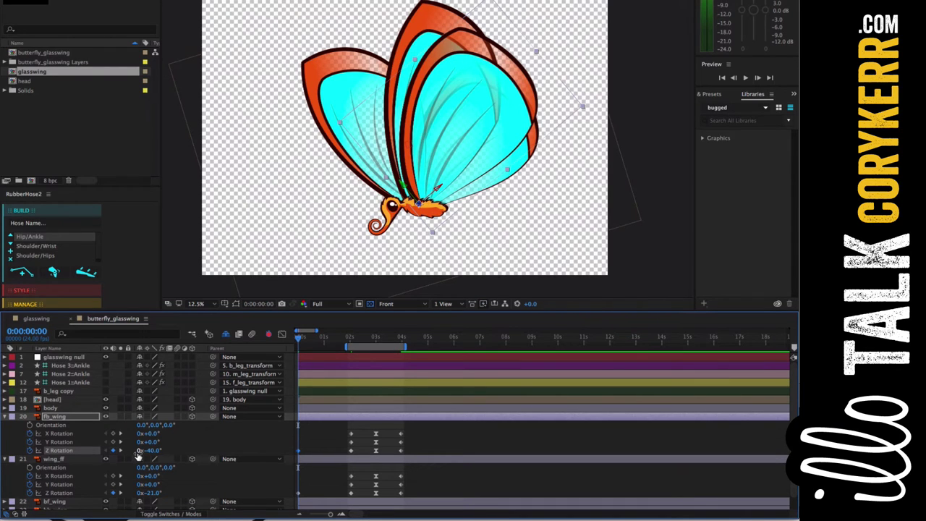
shift+click(78, 460)
key(shift+r)
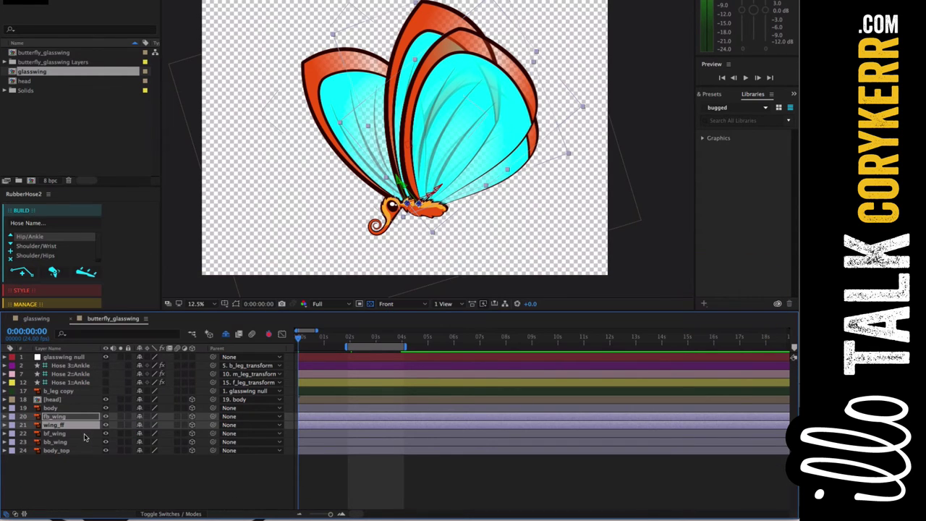
- Show bf_wing's and bb_wing's rotation properties, undoing an accidental Y Rotation change
key(shift)
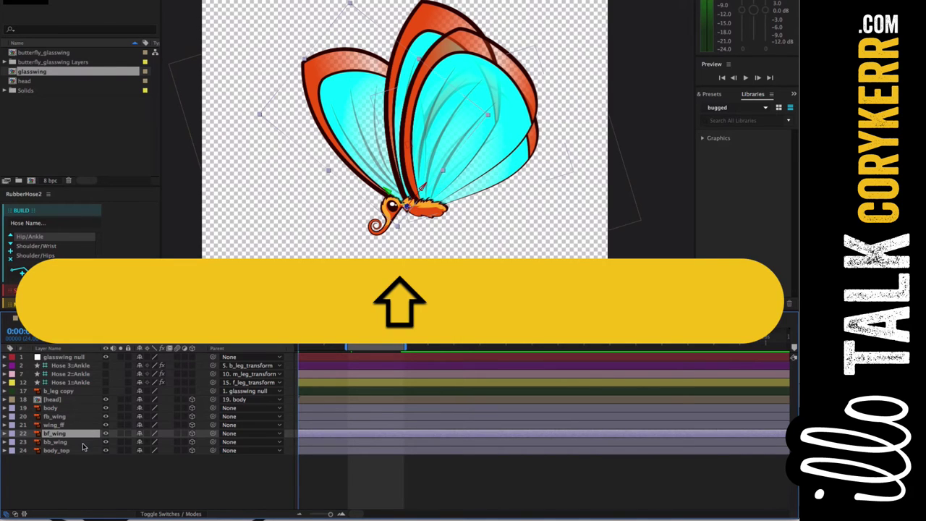
shift+click(82, 442)
key(shift+r)
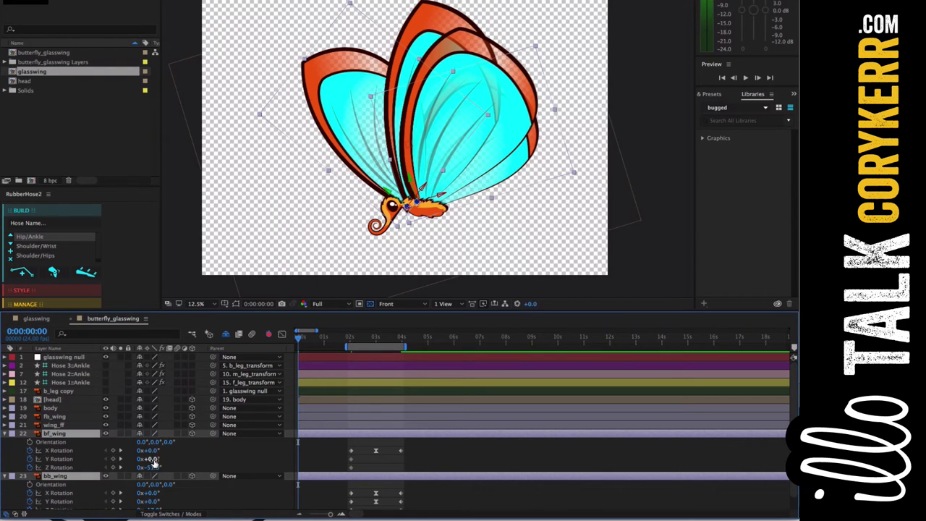
drag(150, 459, 165, 460)
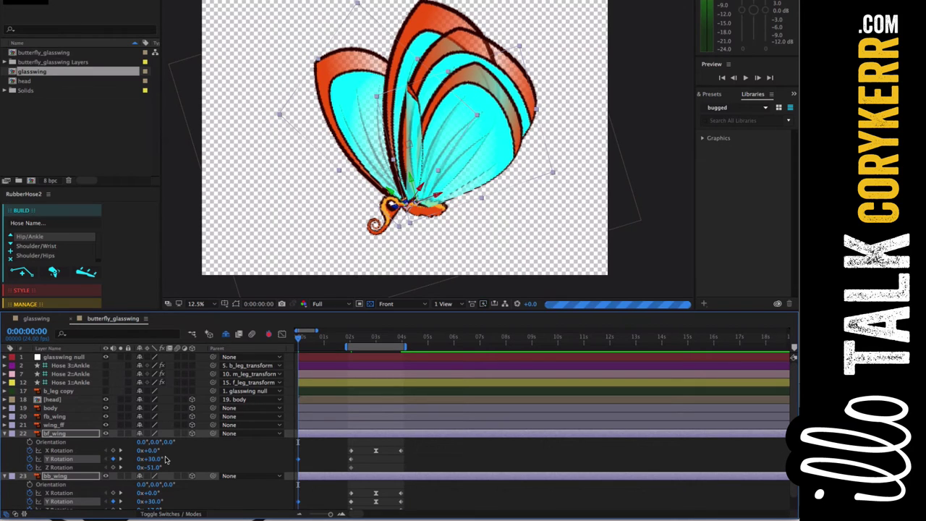
key(super+z)
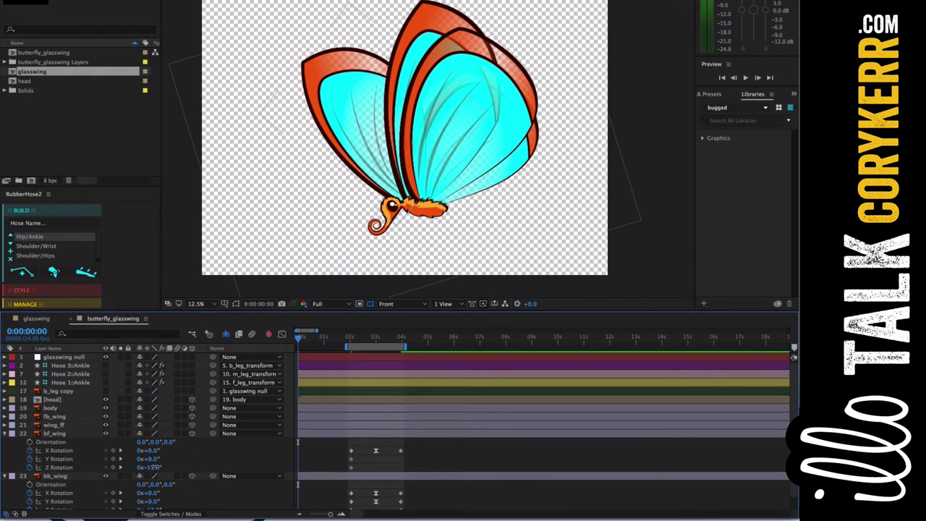
- Key bf_wing's Z Rotation at -18° and bb_wing's at -35° at 0 s, then scrub to preview
drag(153, 467, 164, 463)
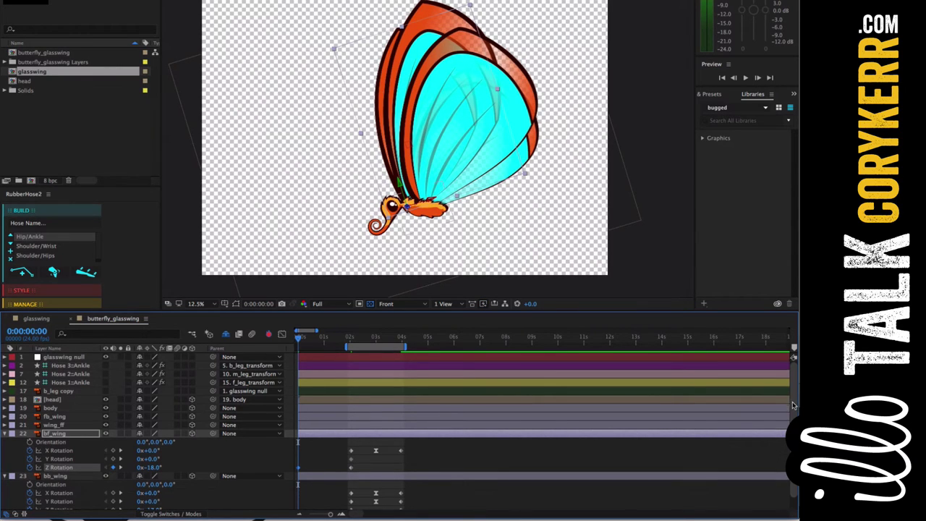
scroll(792, 408, down, 2)
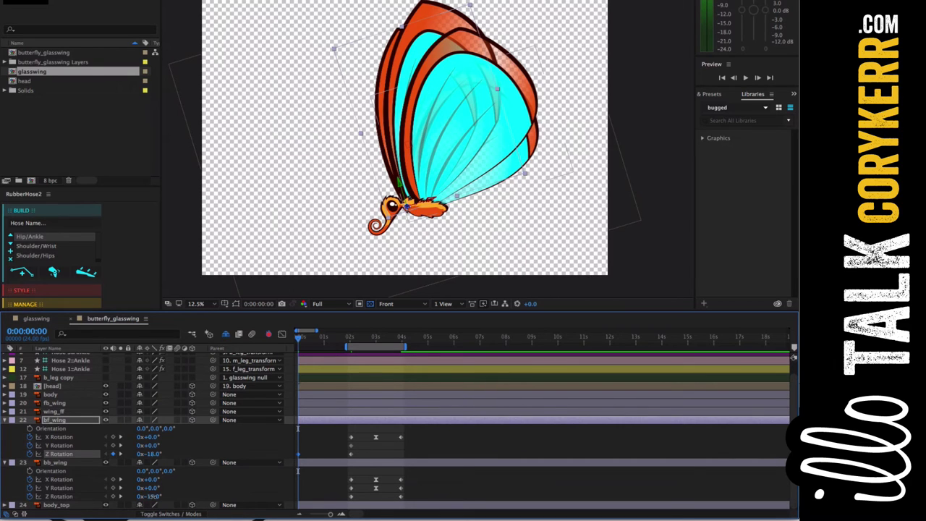
mouse_move(148, 496)
mouse_down()
mouse_move(135, 496)
mouse_move(147, 499)
mouse_up()
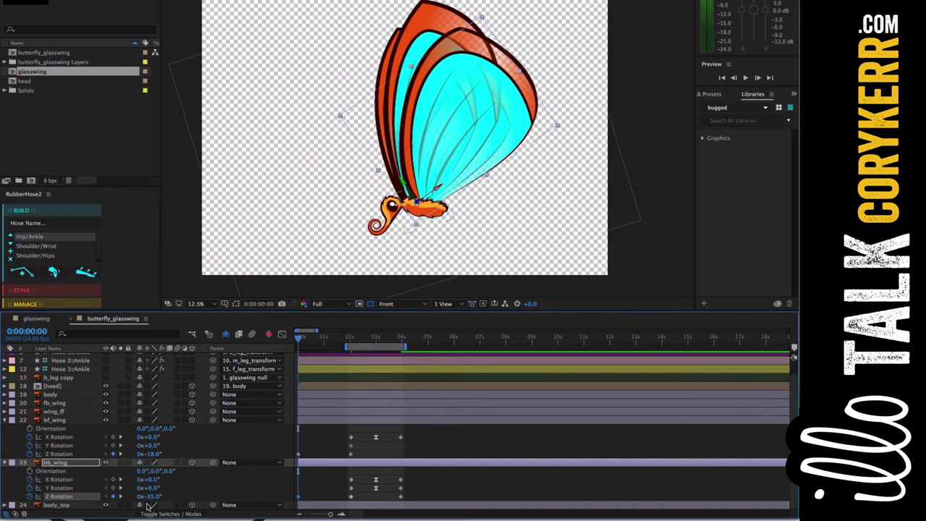
drag(299, 343, 429, 353)
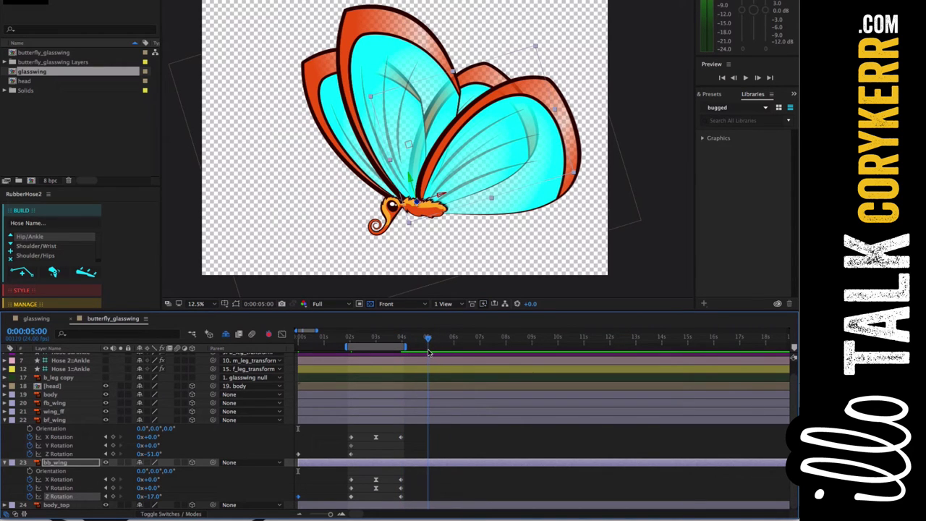
- Copy bf_wing's -18° starting Z Rotation keyframe to 5 seconds
click(298, 456)
key(super+c)
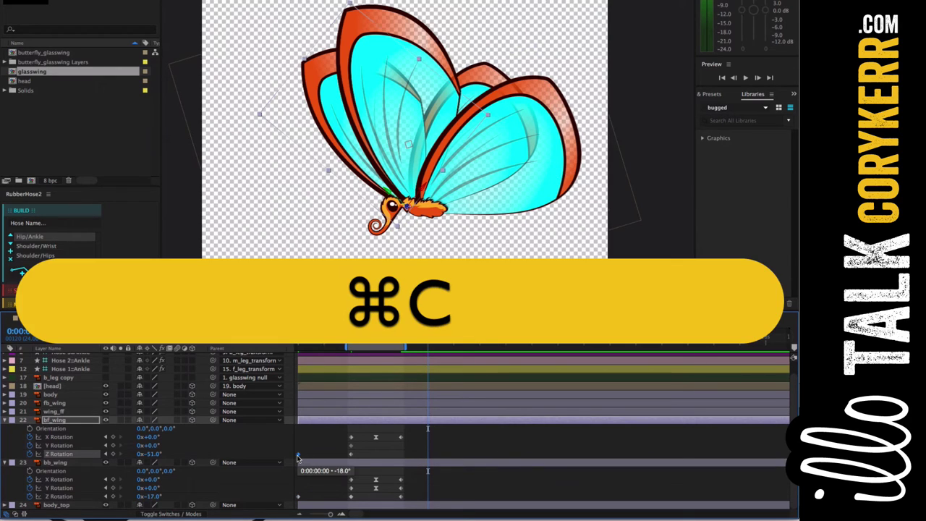
key(super+v)
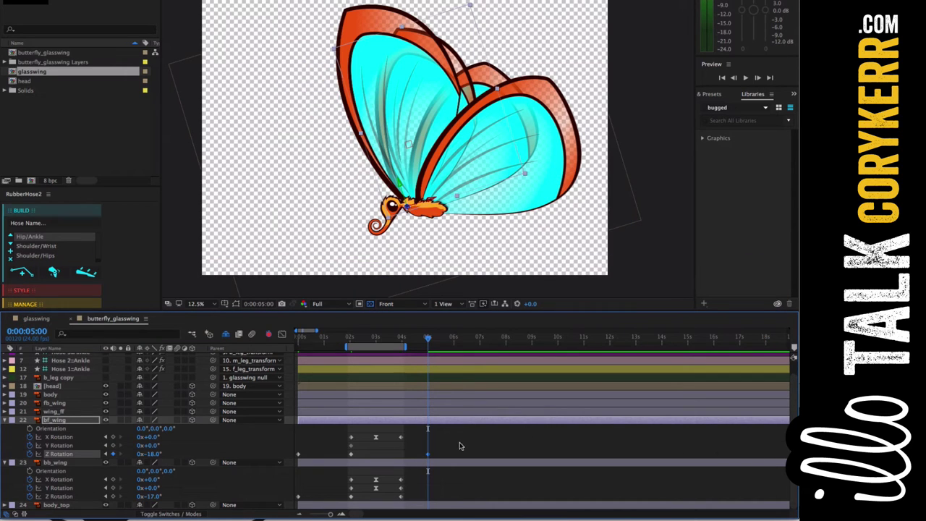
- Show all four wing layers' animated properties in a maximized timeline panel
click(79, 412)
click(80, 404)
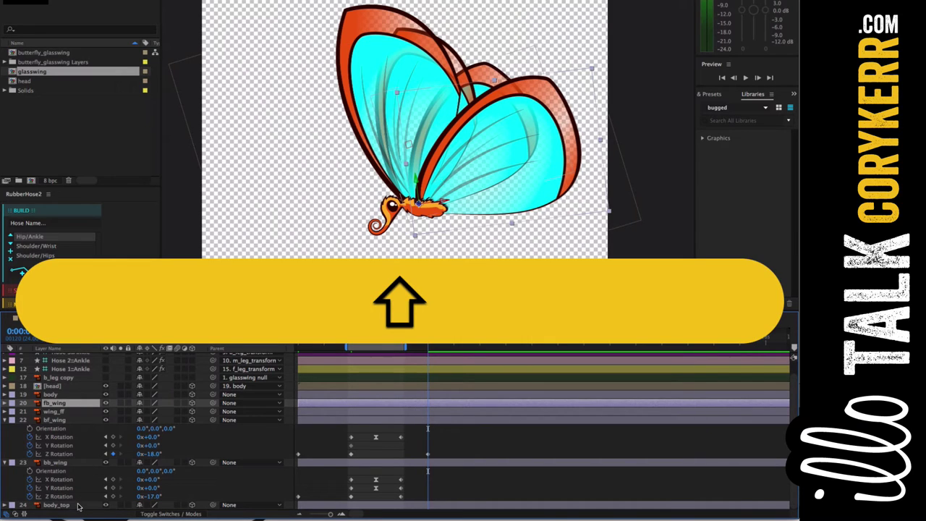
shift+click(80, 464)
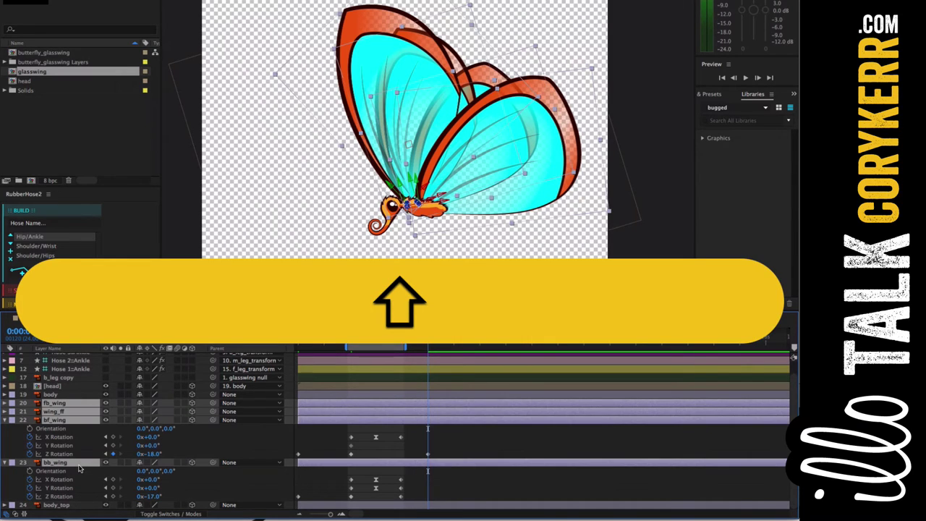
key(u)
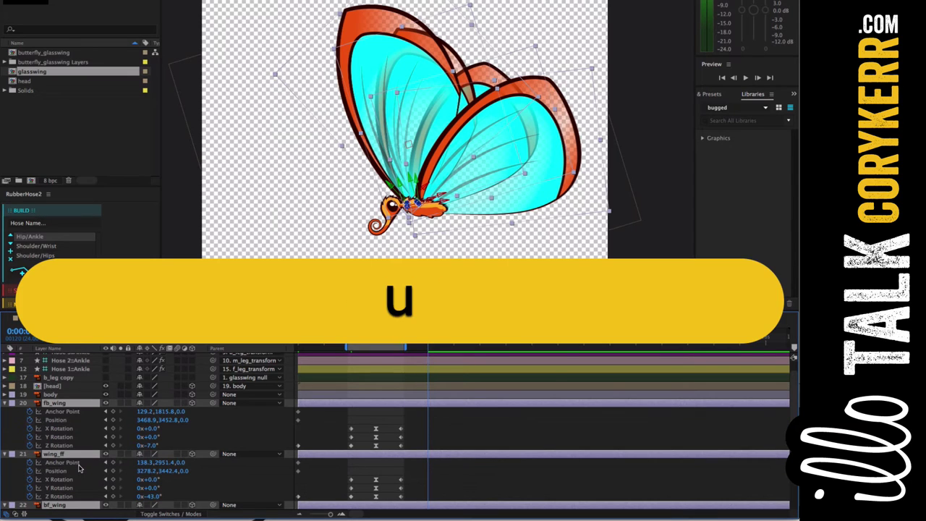
key(grave)
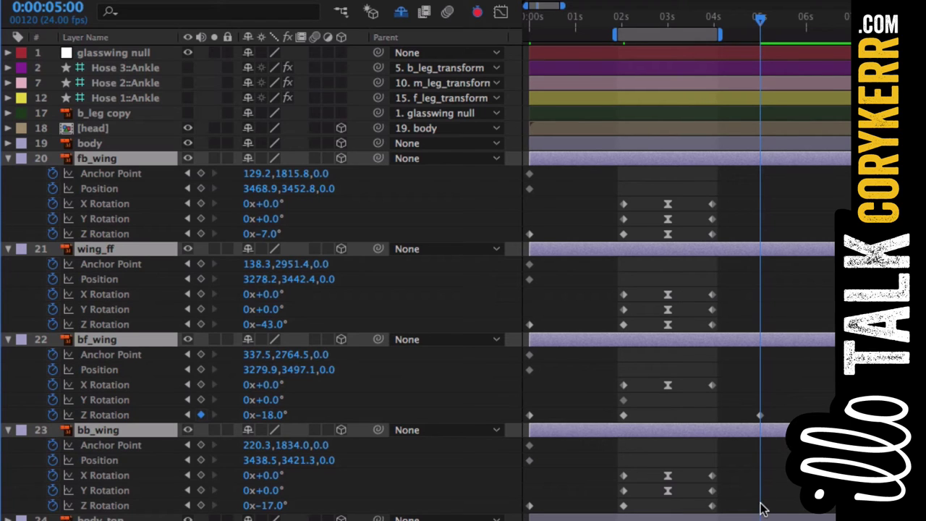
- Paste starting Z Rotation keys at 5 s for bb_wing (-35°), wing_ff (-21°) and fb_wing (-40°)
click(531, 508)
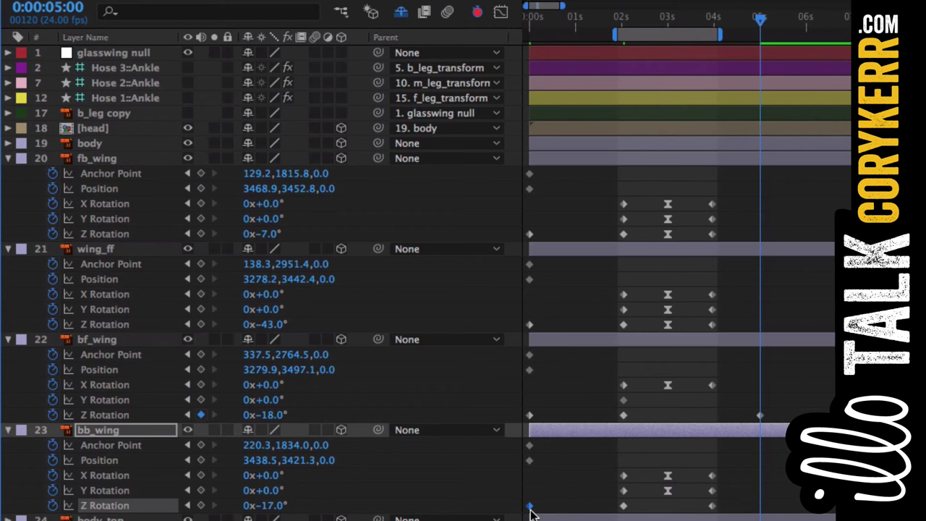
key(super+c)
key(super+v)
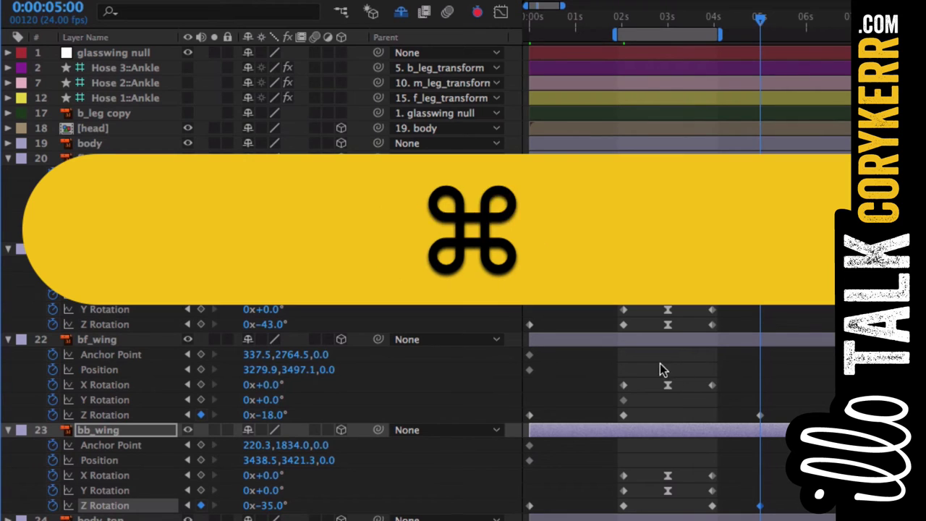
click(530, 325)
key(super+c)
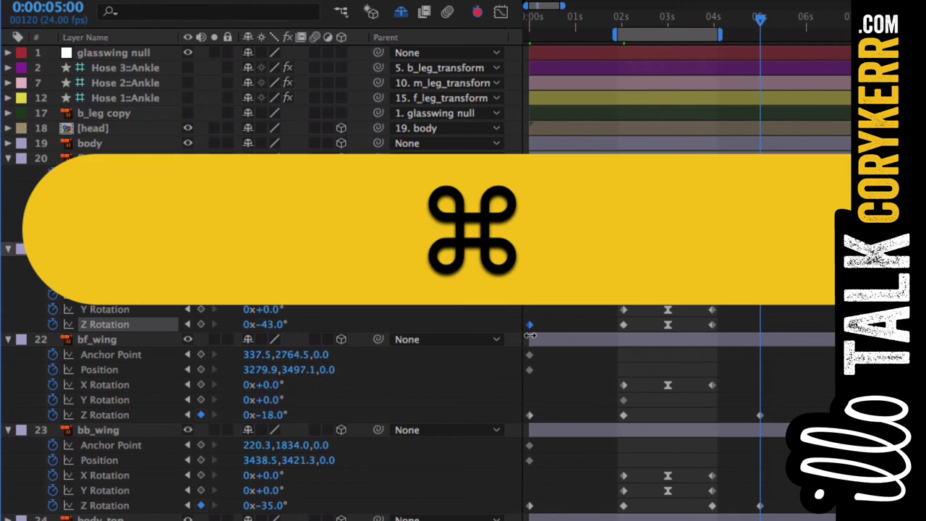
key(super+c)
key(super+v)
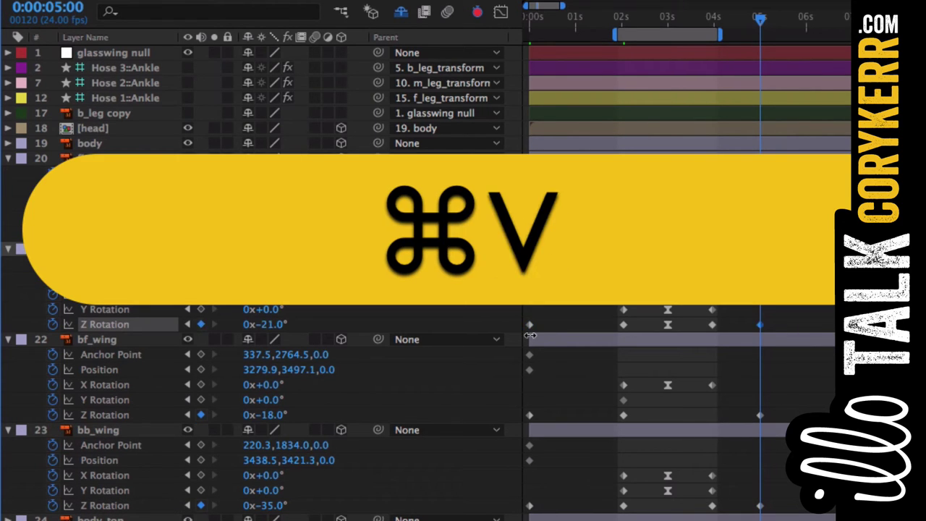
click(530, 234)
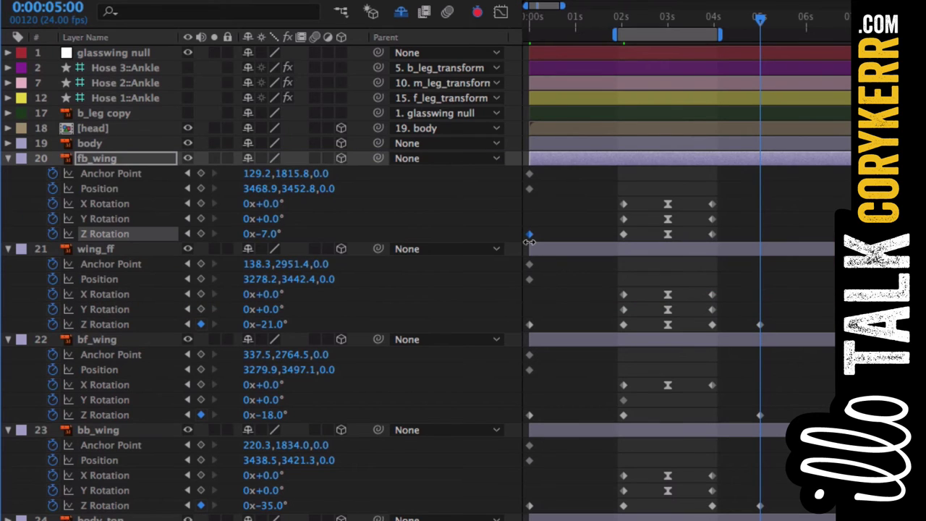
key(super+v)
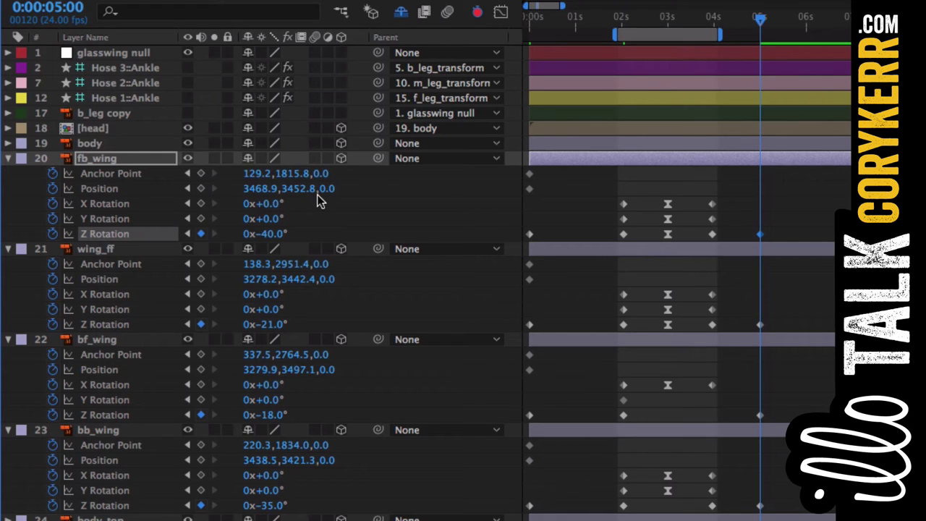
- Delete the Anchor Point and Position keyframes from fb_wing, wing_ff, bf_wing and bb_wing
drag(538, 170, 528, 197)
key(BackSpace)
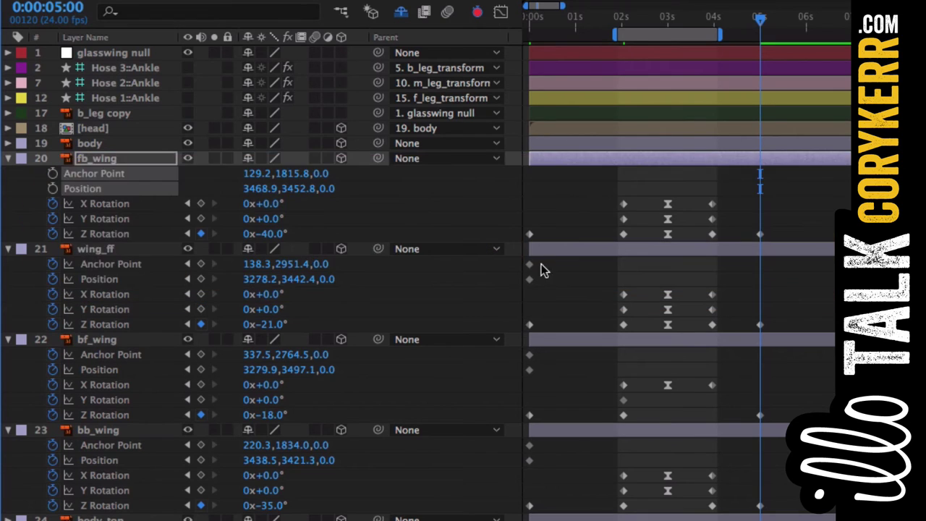
drag(538, 258, 526, 288)
key(BackSpace)
drag(553, 350, 528, 380)
key(BackSpace)
drag(552, 453, 527, 477)
key(BackSpace)
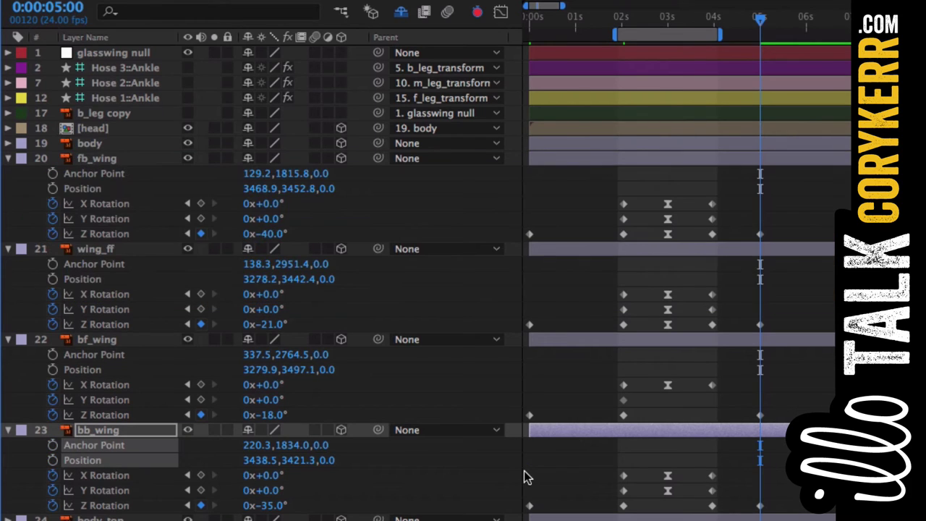
- Select bb_wing, bf_wing and fb_wing and reveal only their animated properties
key(u)
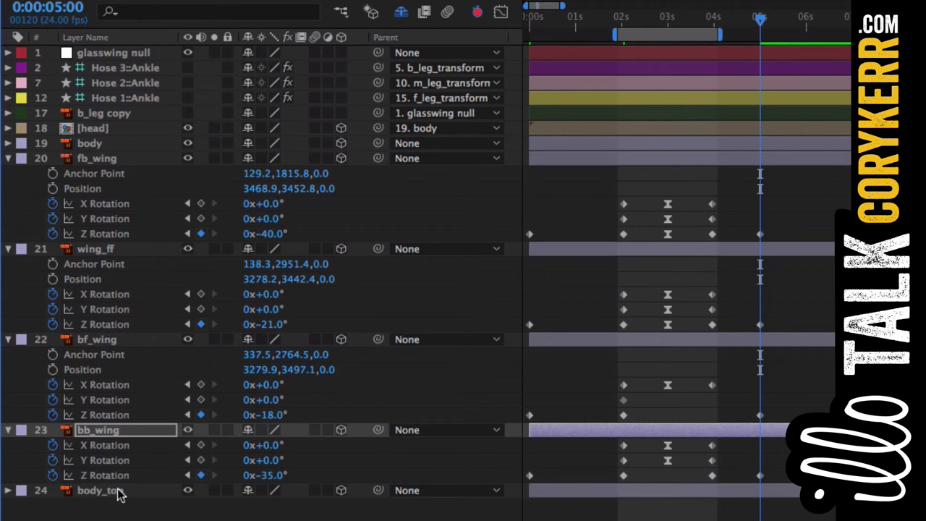
click(132, 514)
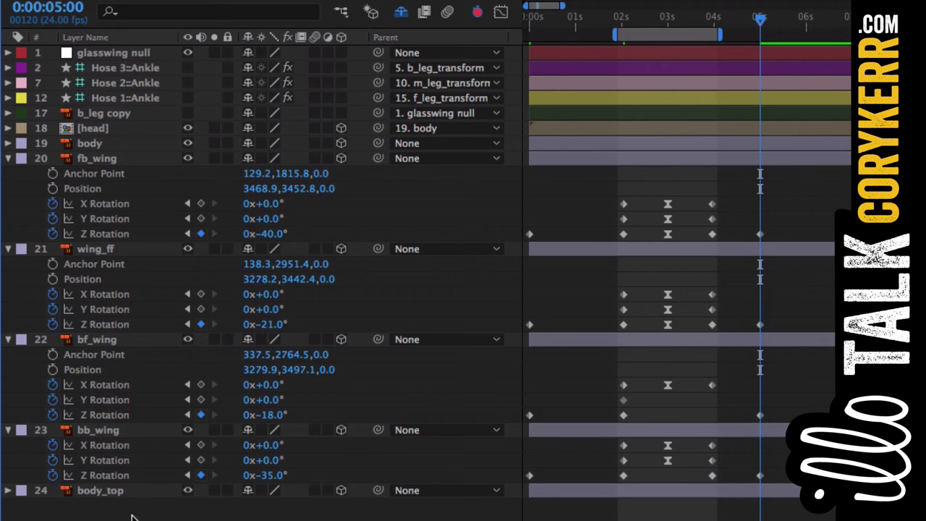
click(141, 433)
shift+click(149, 340)
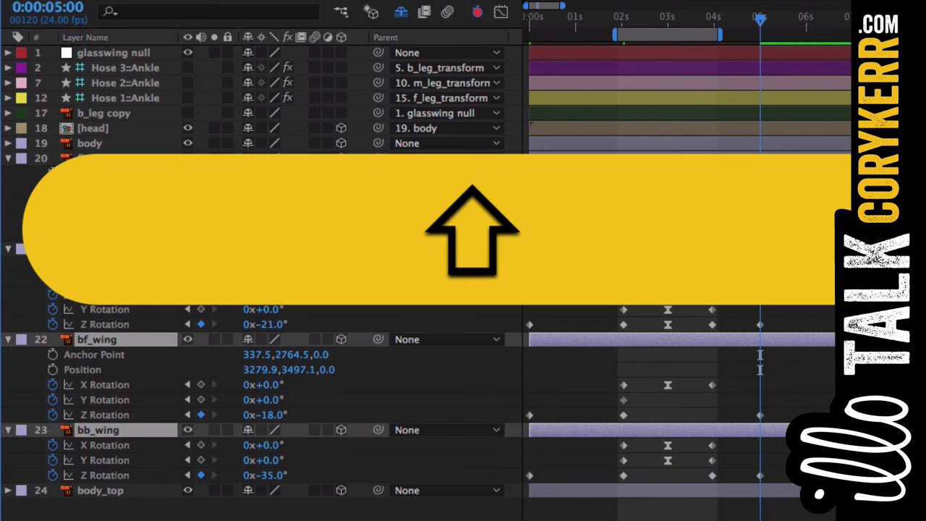
shift+click(116, 158)
key(shift+u)
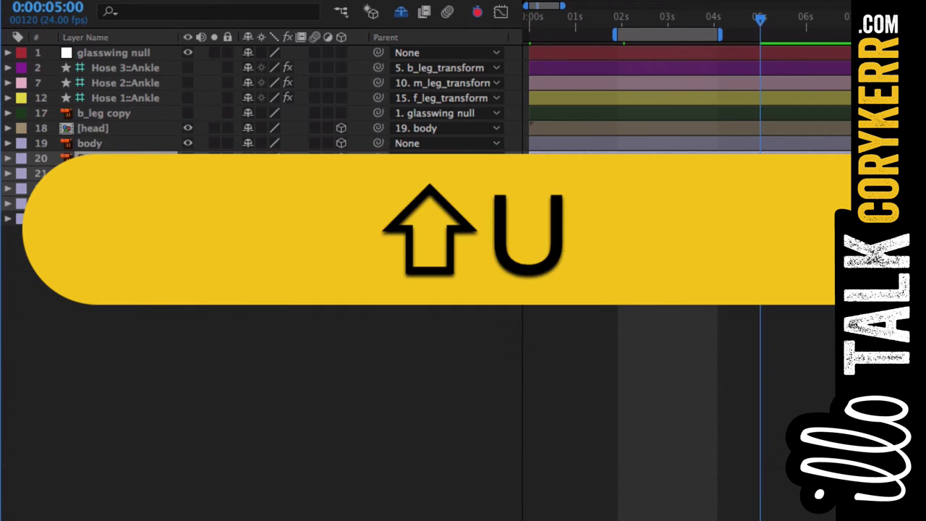
key(u)
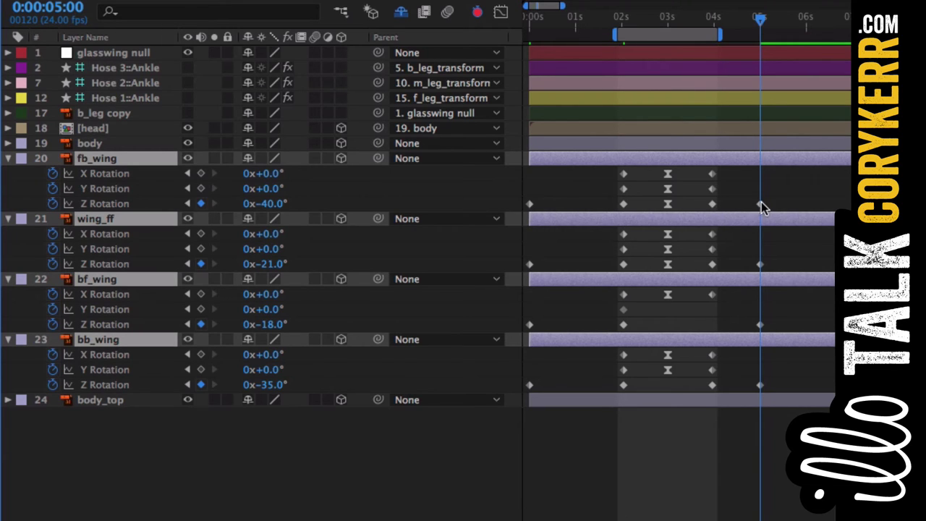
- Set the work area to run from 0 to 5 seconds
mouse_move(760, 203)
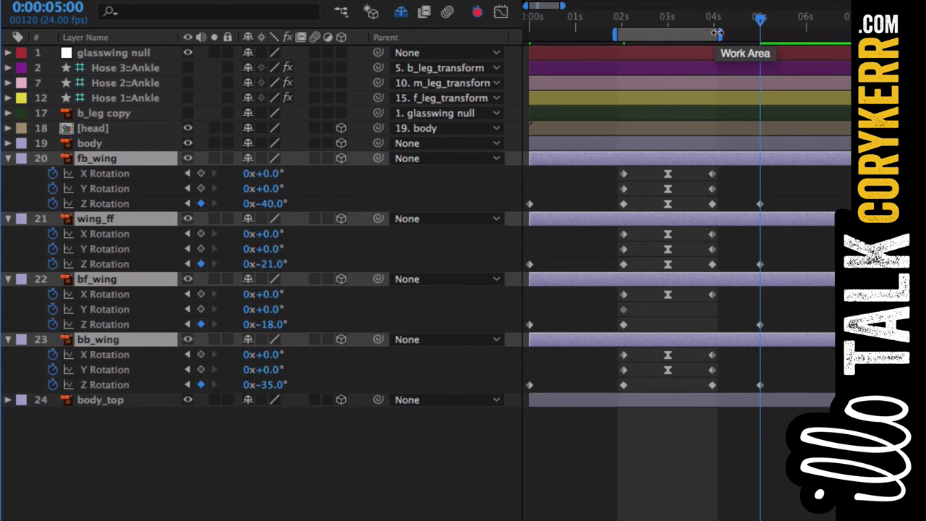
drag(719, 33, 763, 33)
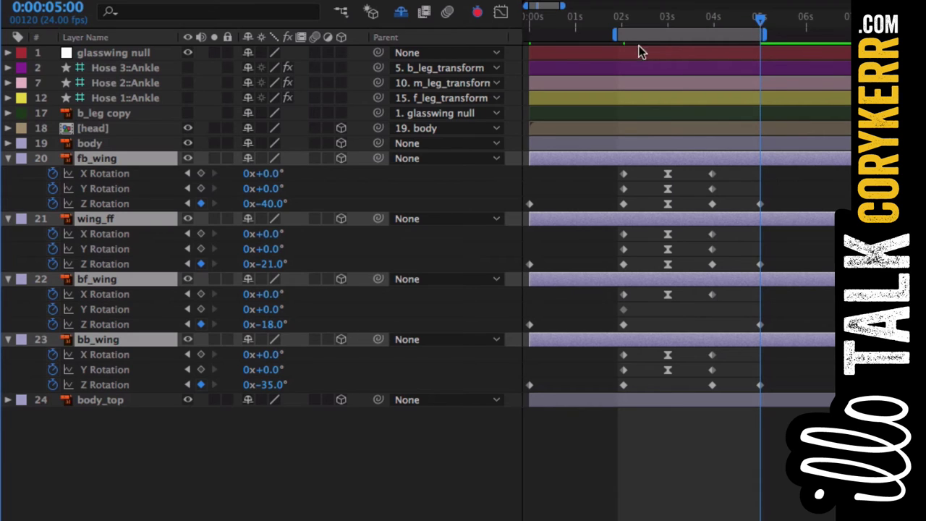
drag(615, 34, 526, 33)
- Preview the flap from the start, stop at 0:00:02:23, and hide the layer handles
click(531, 18)
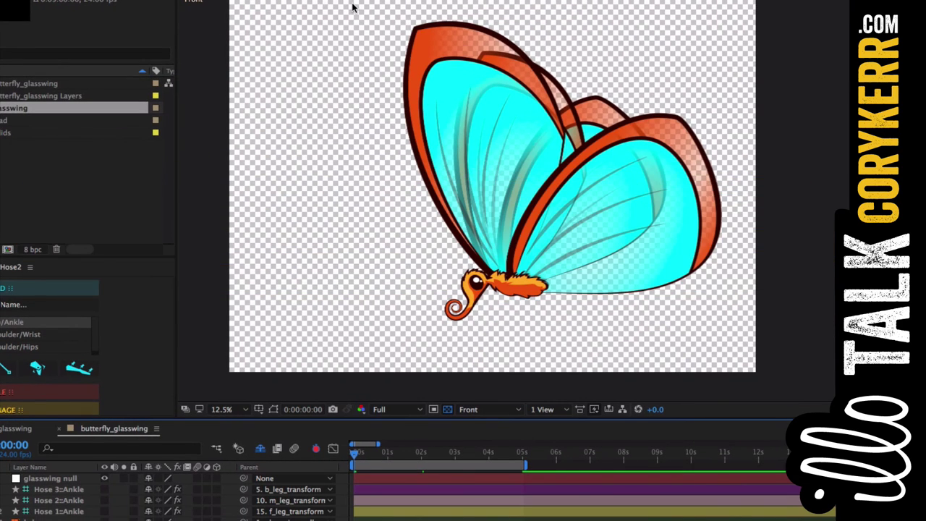
key(space)
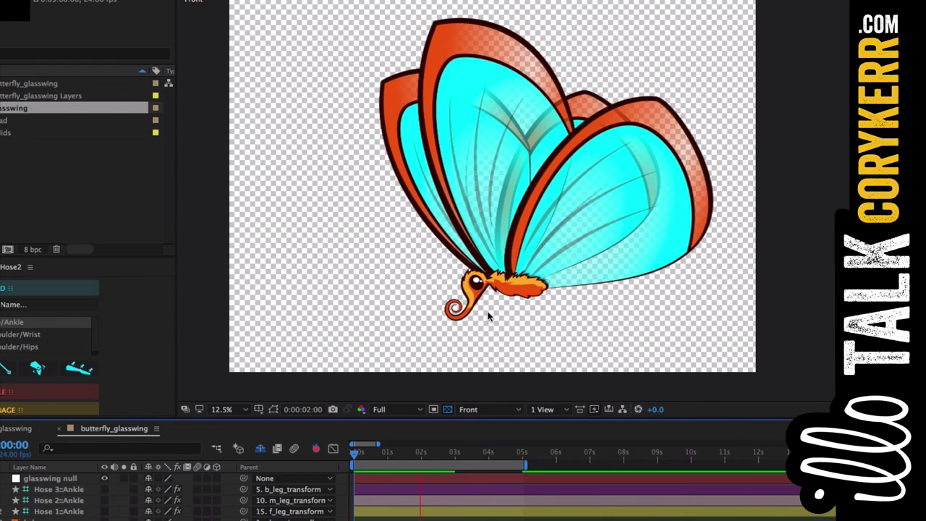
click(453, 455)
drag(453, 458, 454, 461)
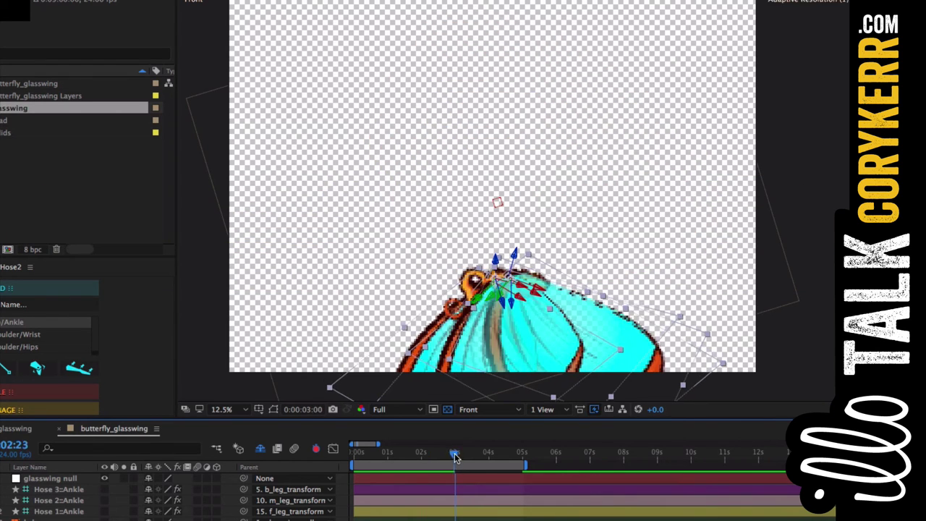
key(F2)
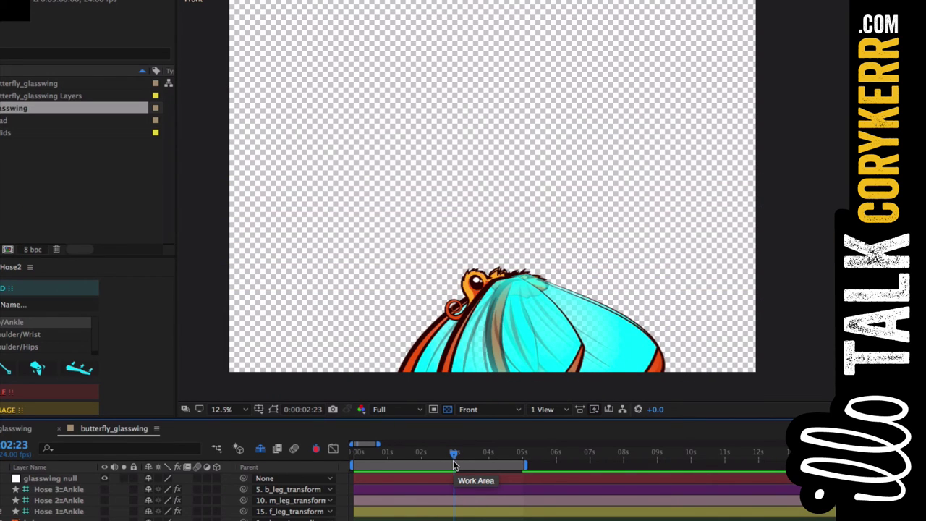
- Advance frame by frame with Page Down to 0:00:04:23, checking each wing pose
key(Page_Down)
key(Page_Down)
key(Page_Down)
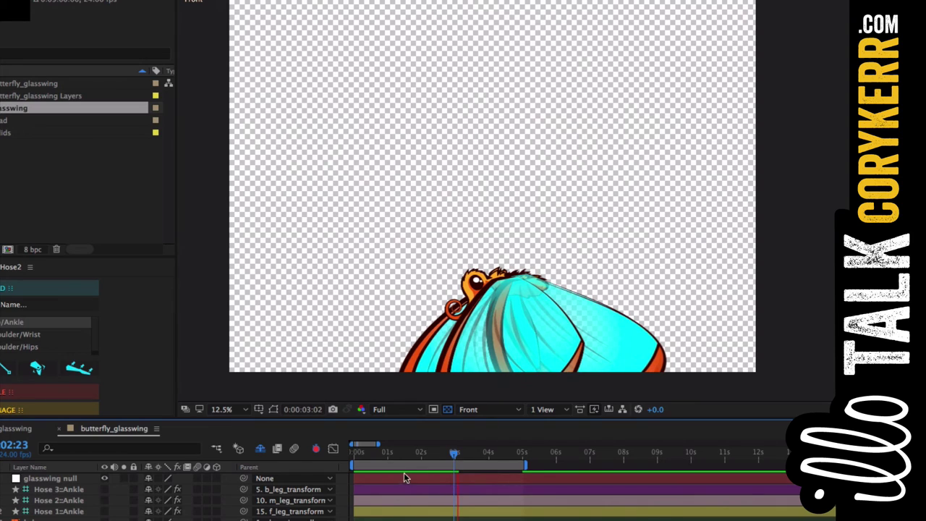
key(Page_Down)
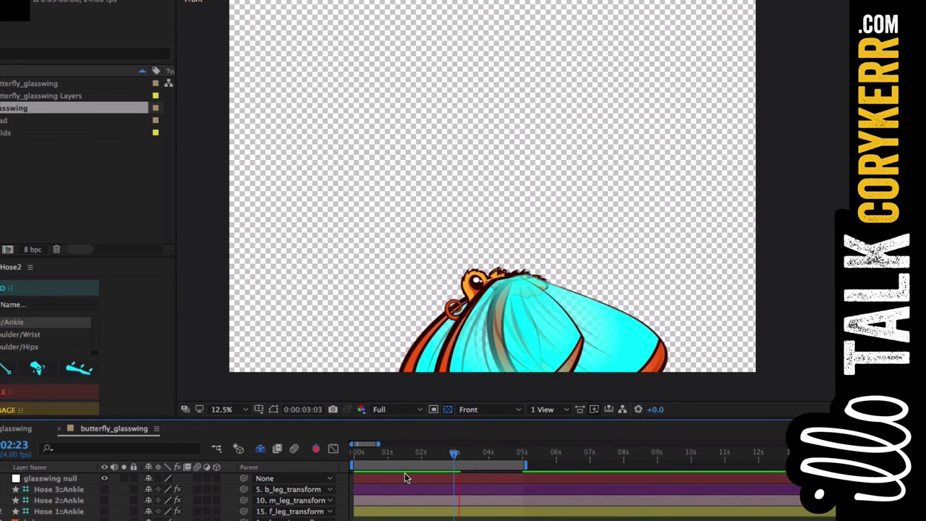
key(Page_Down)
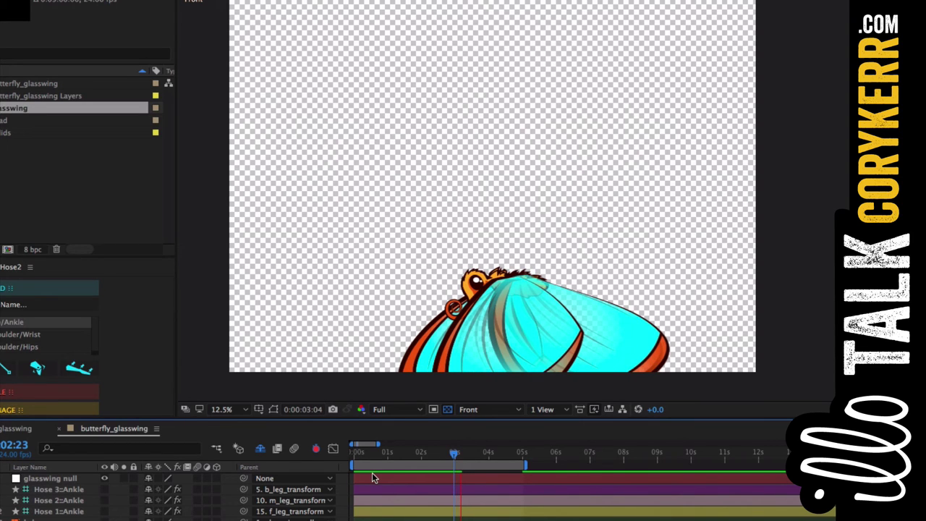
key(Page_Down)
key(Page_Down)
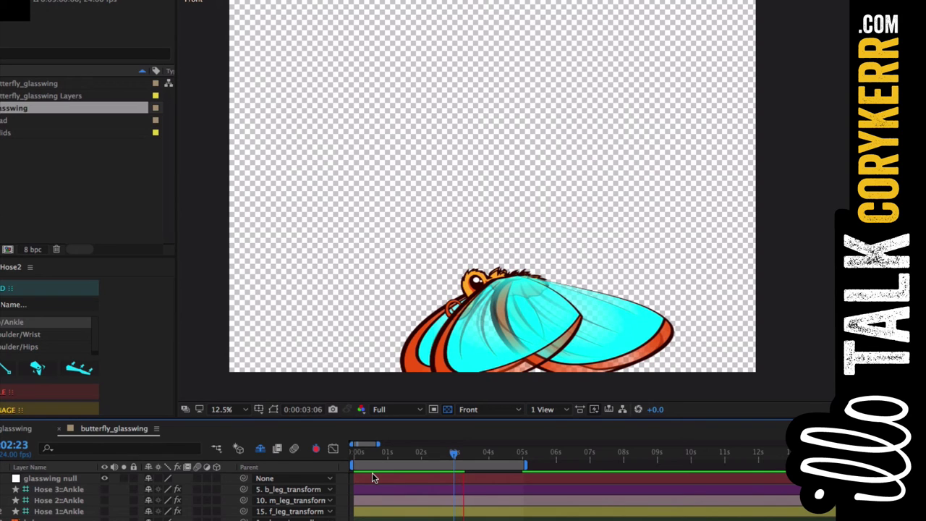
key(Page_Down)
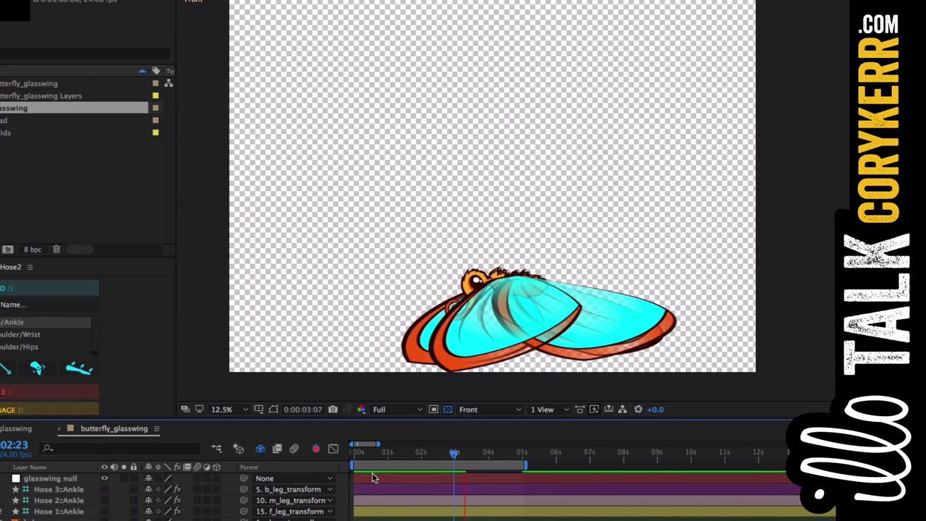
key(Page_Down)
key(Page_Down)
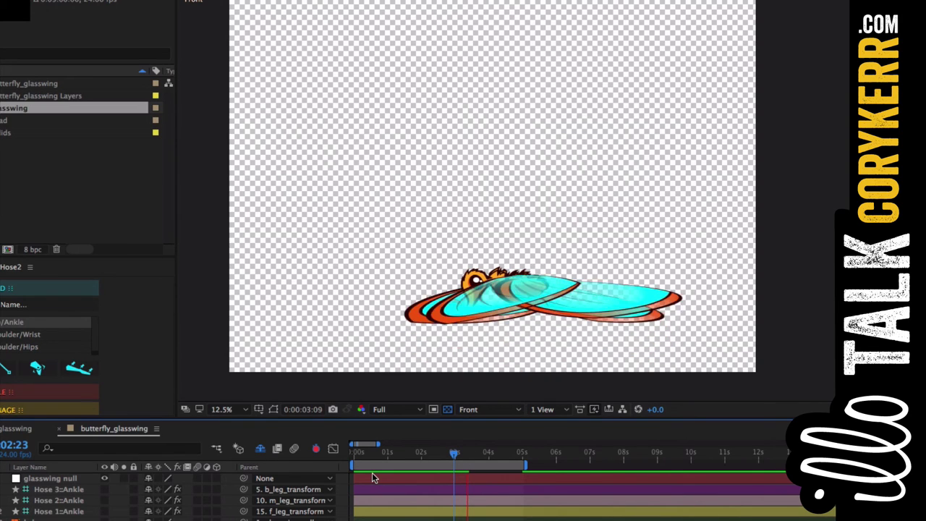
key(Page_Down)
key(Page_Down)
key(Page_Down)
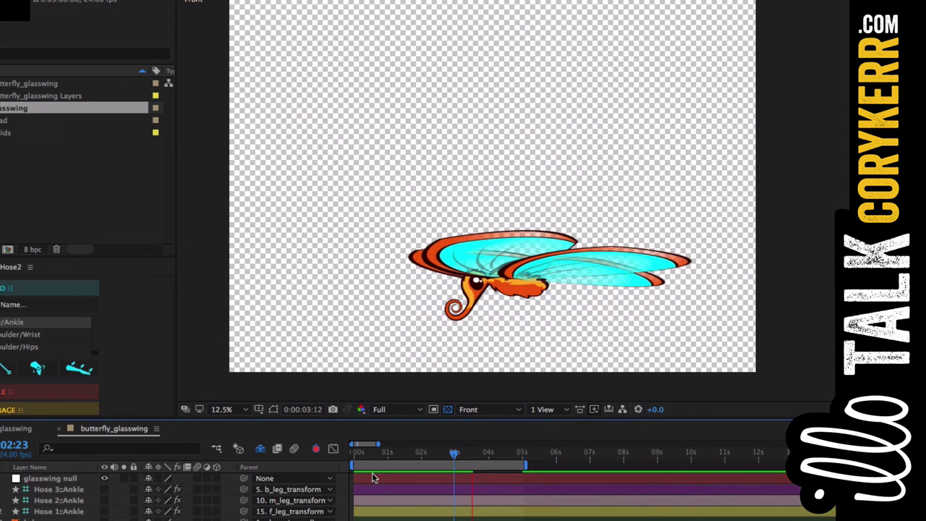
key(Page_Down)
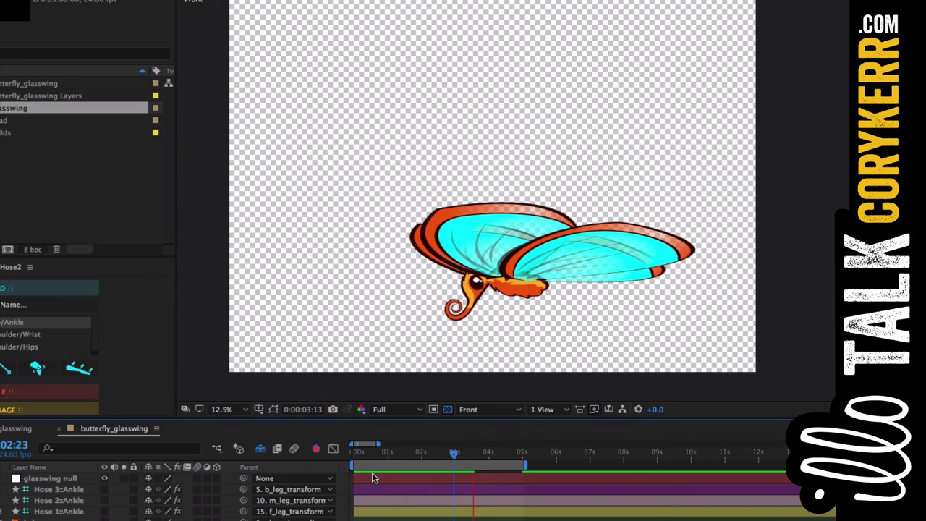
key(Page_Down)
key(Page_Down)
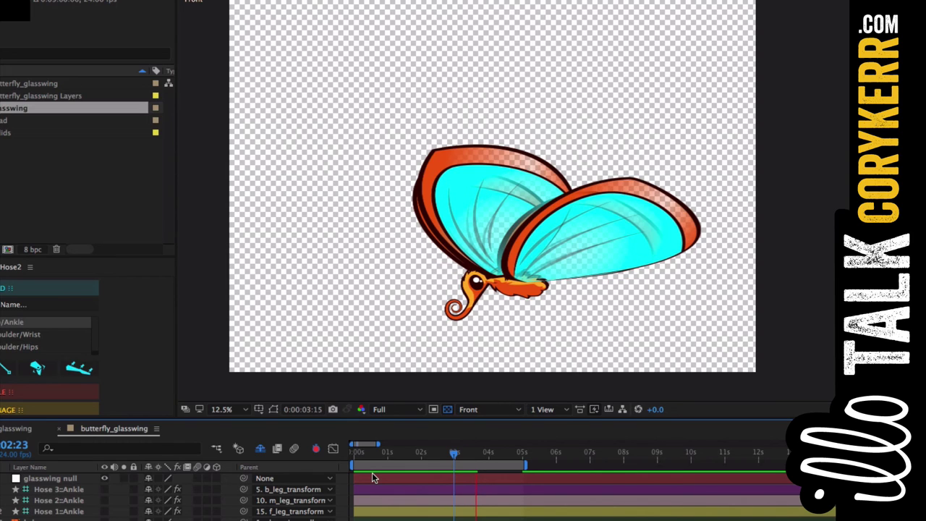
key(Page_Down)
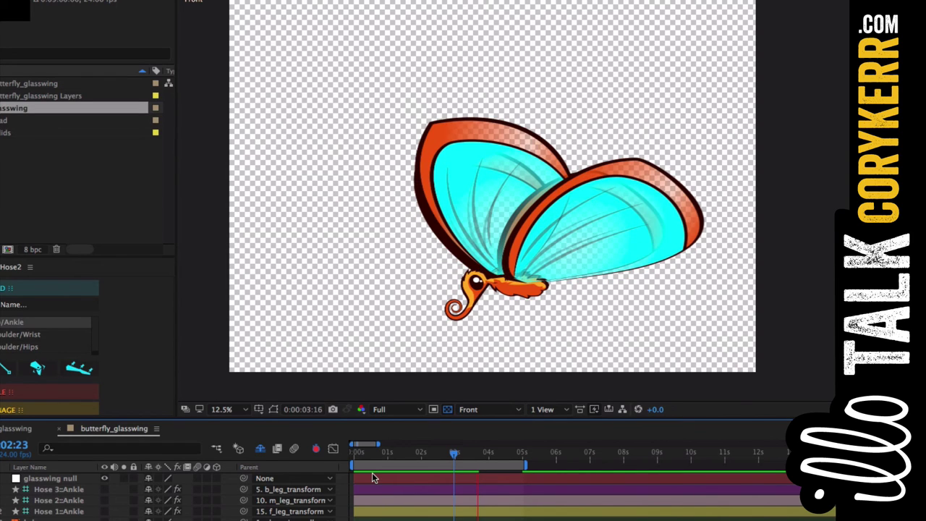
key(Page_Down)
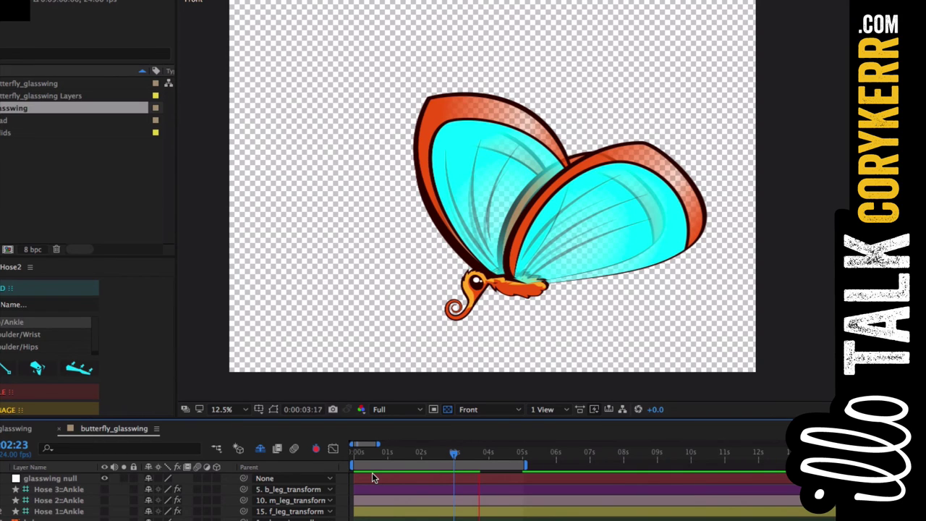
key(Page_Down)
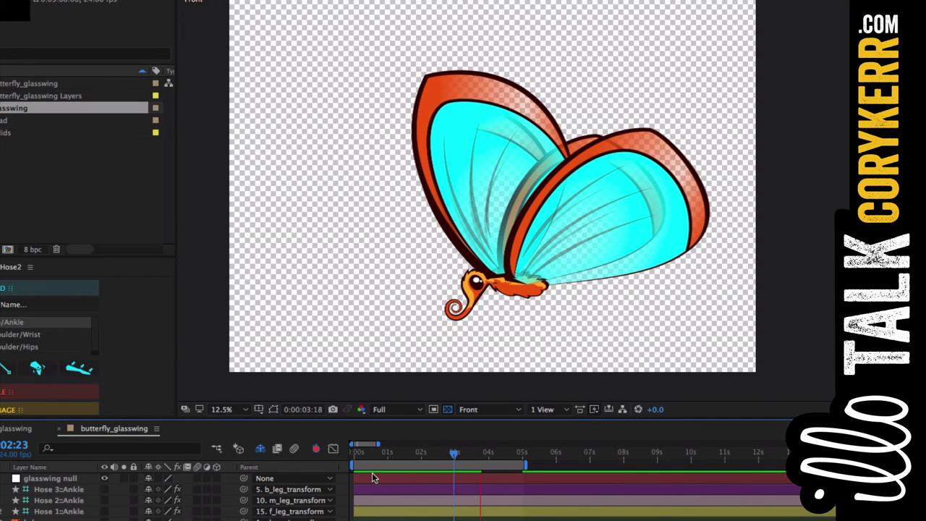
key(Page_Down)
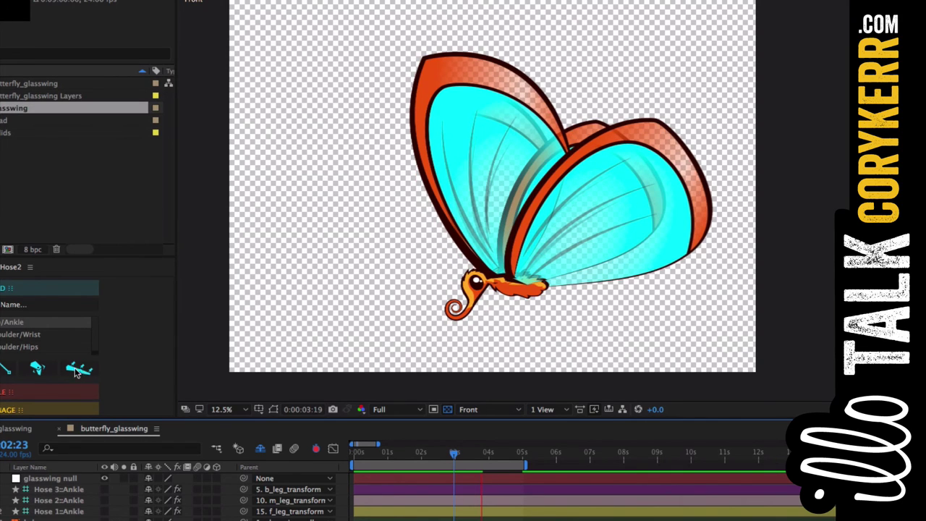
key(Page_Down)
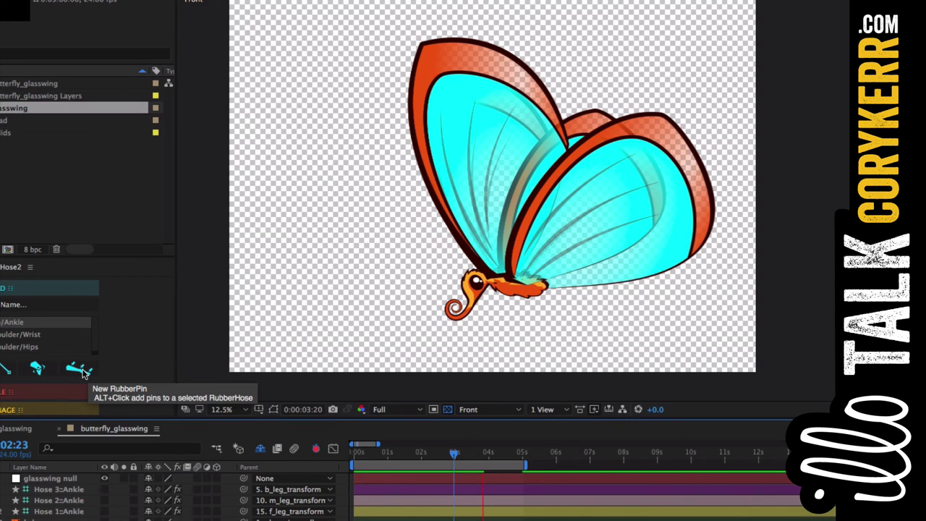
key(Page_Down)
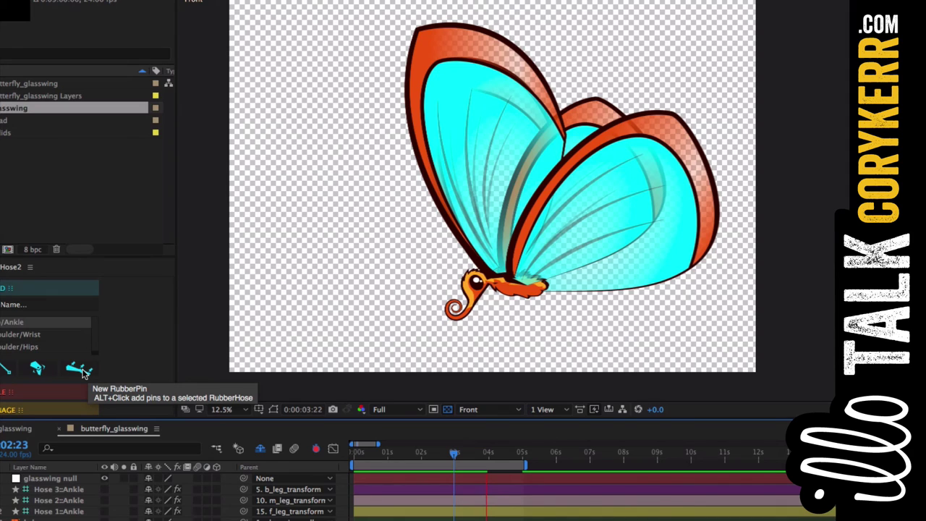
key(Page_Down)
key(Page_Down)
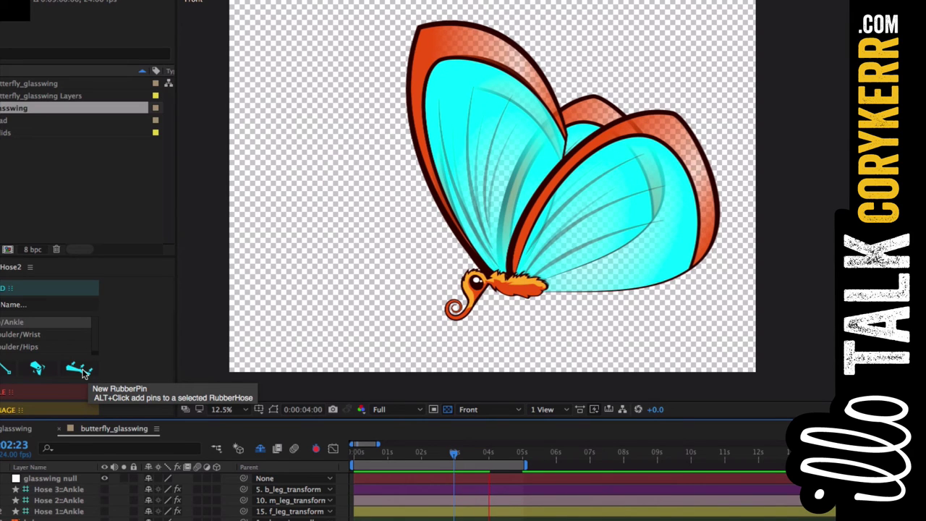
key(Page_Down)
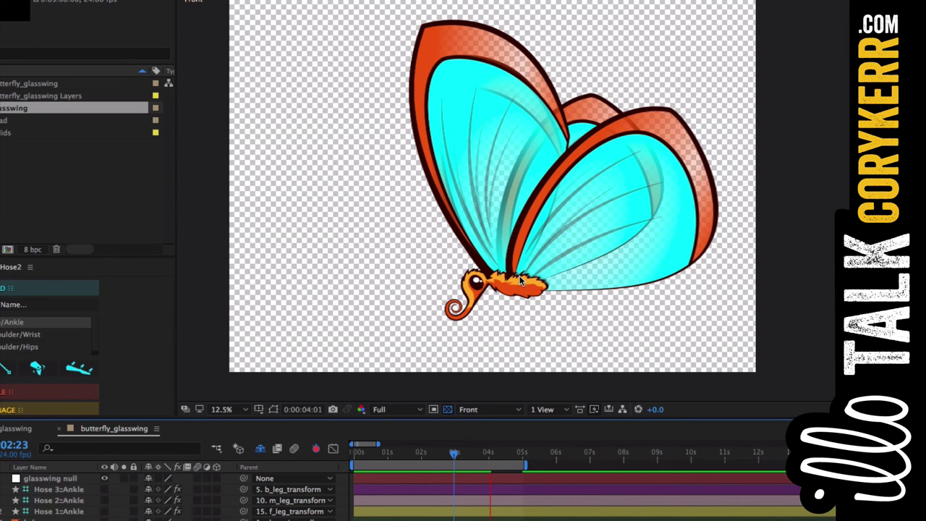
key(Page_Down)
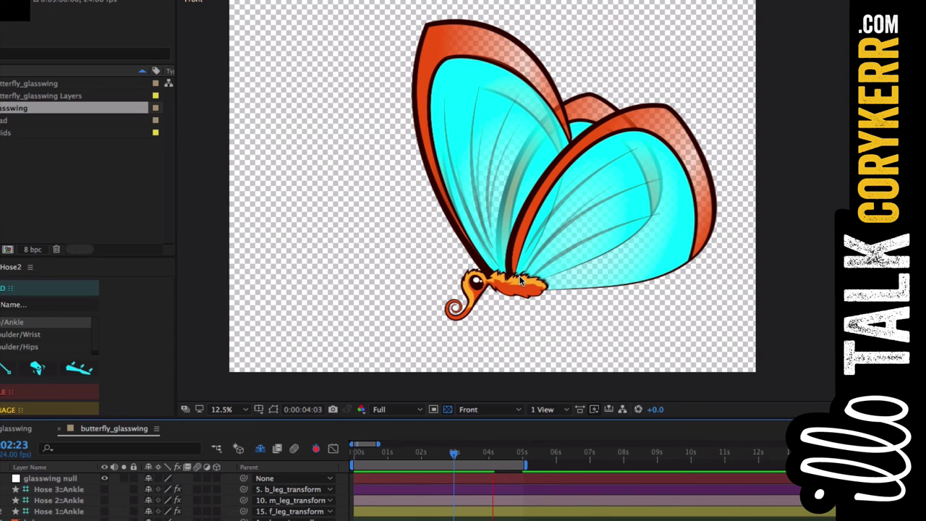
key(Page_Down)
key(Page_Down)
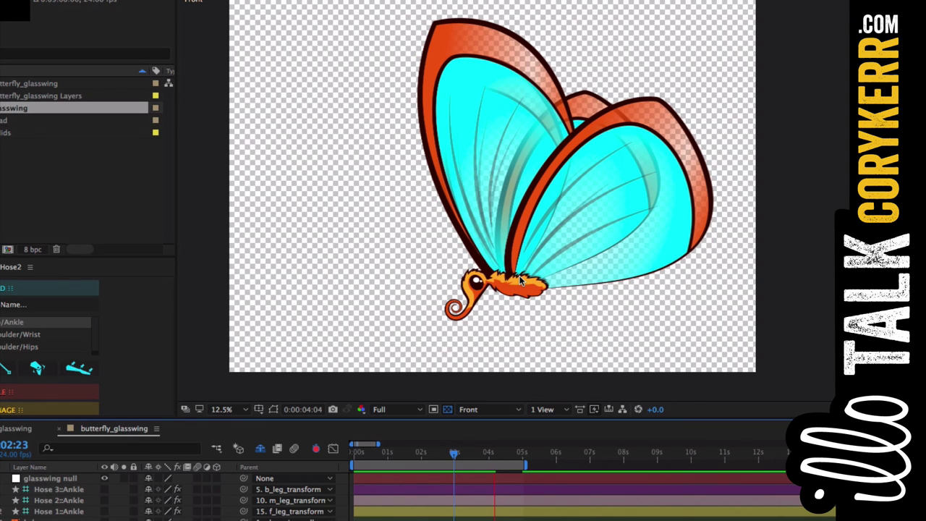
key(Page_Down)
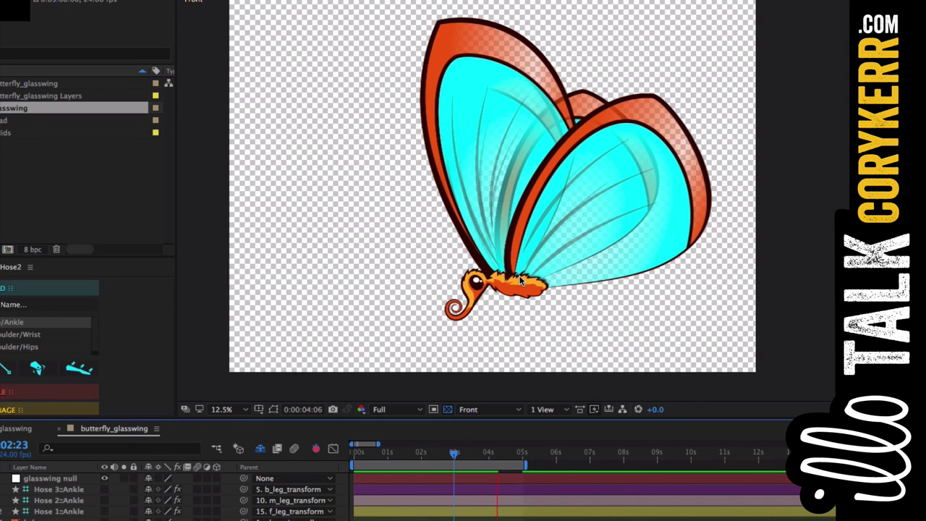
key(Page_Down)
key(Page_Down)
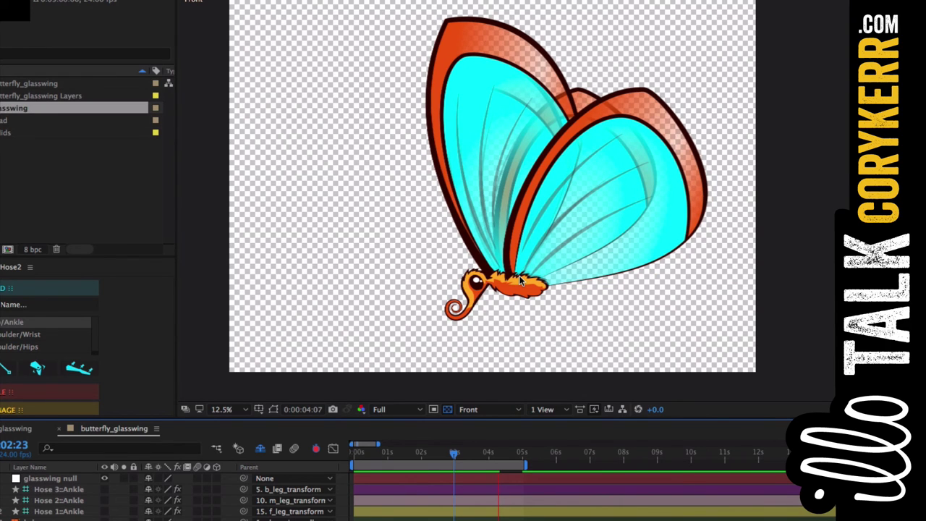
key(Page_Down)
key(Page_Down)
key(Page_Down)
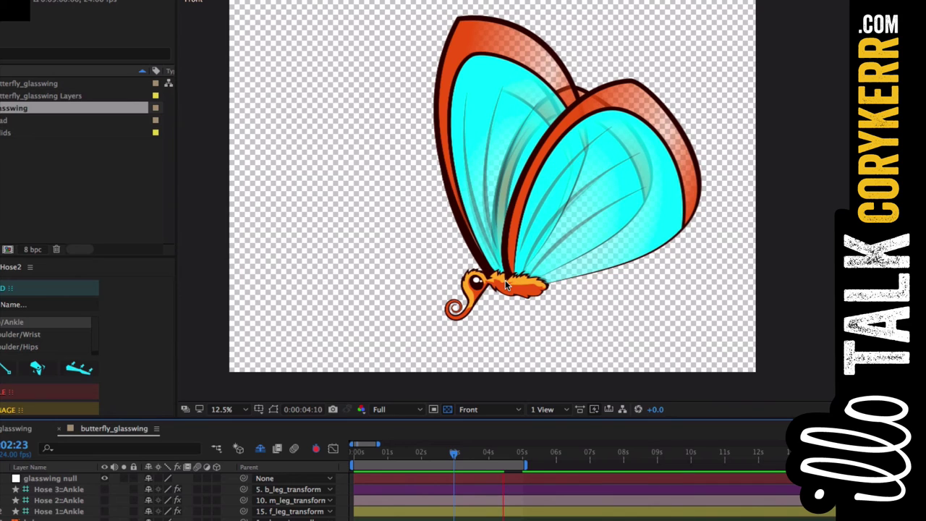
key(Page_Down)
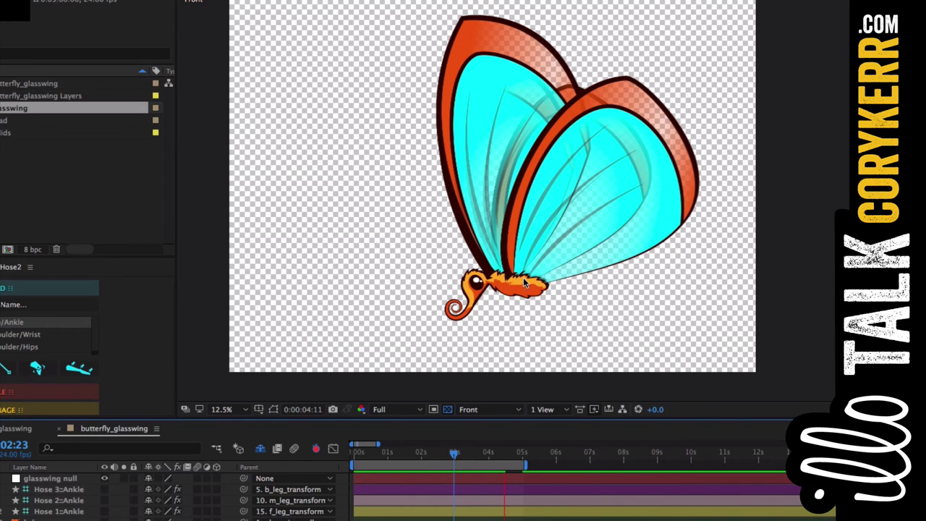
key(Page_Down)
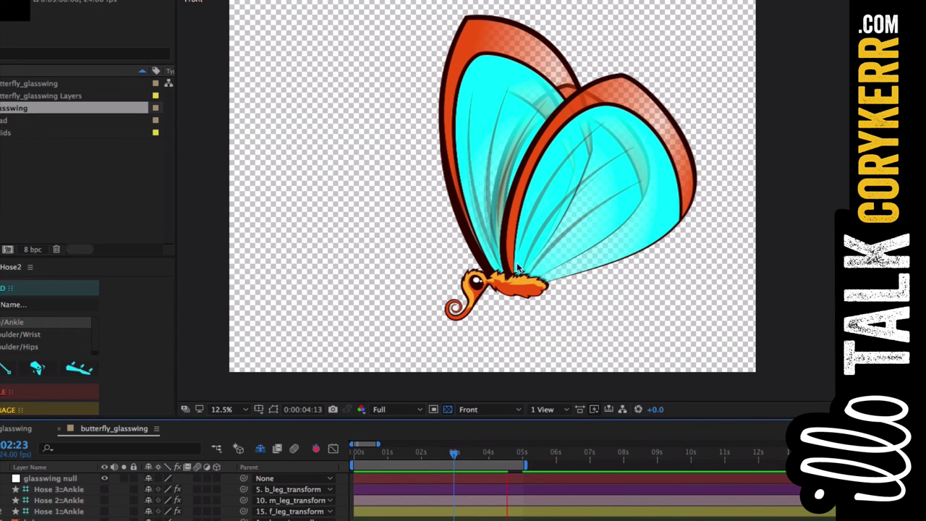
key(Page_Down)
key(Page_Down)
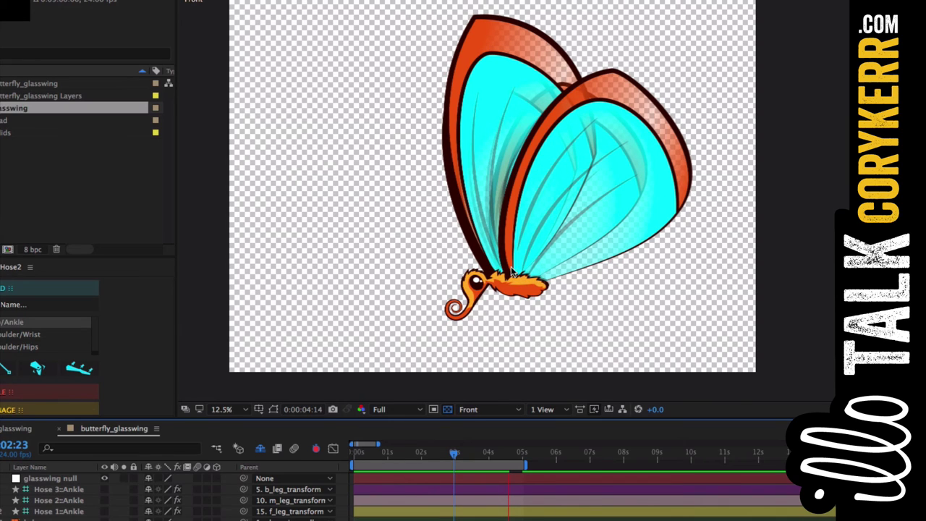
key(Page_Down)
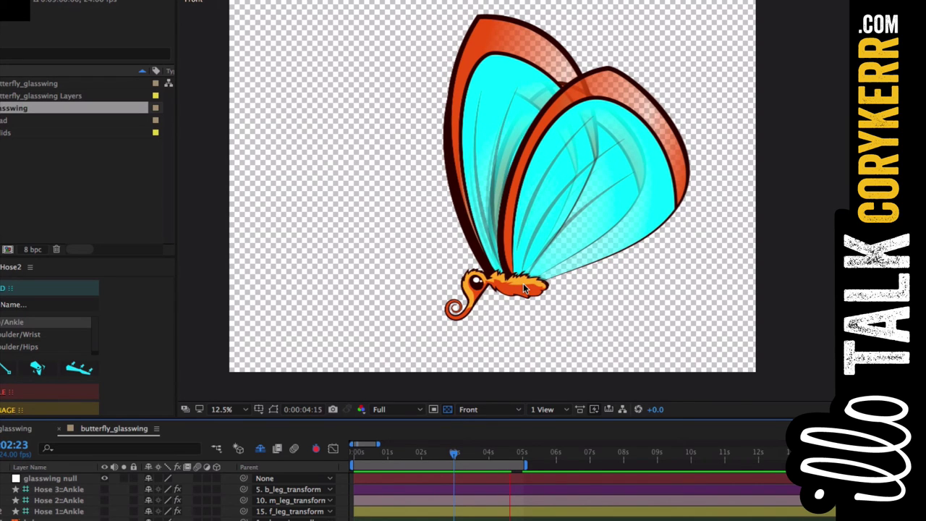
key(Page_Down)
key(Page_Down)
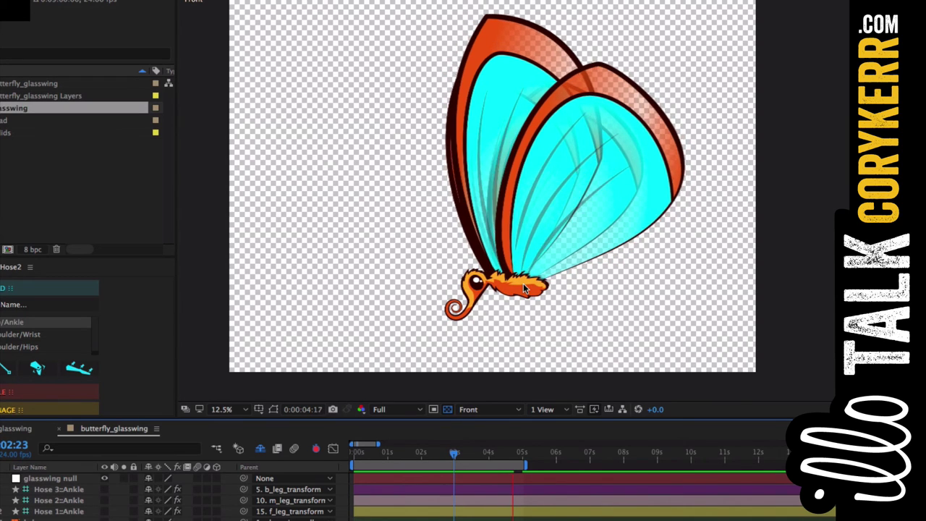
key(Page_Down)
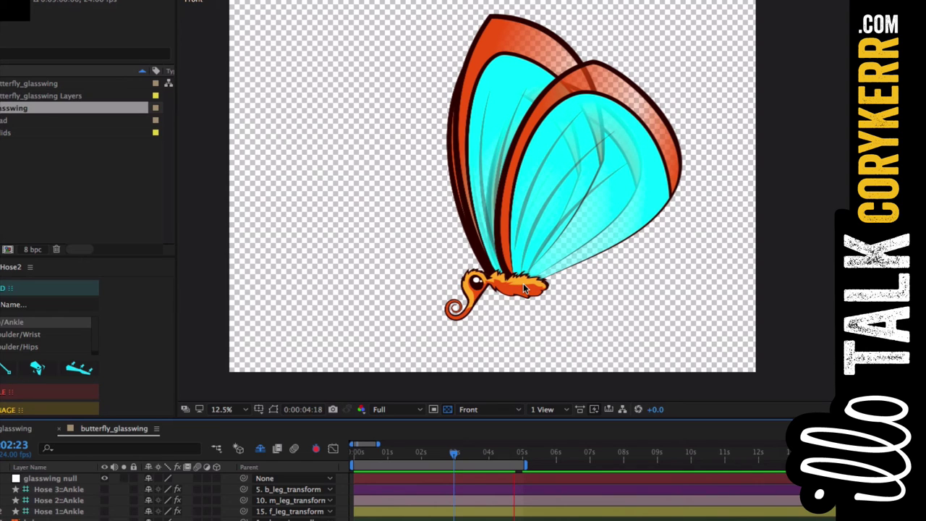
key(Page_Down)
key(Page_Down)
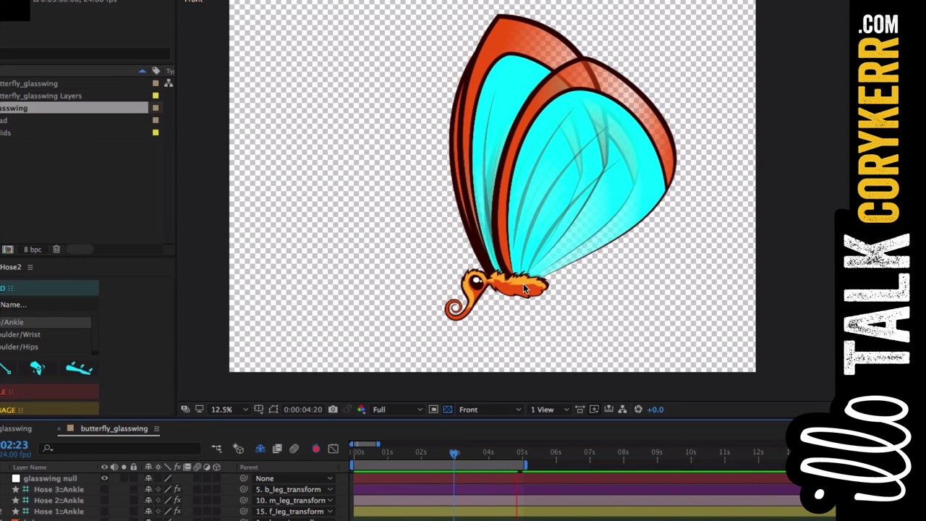
key(Page_Down)
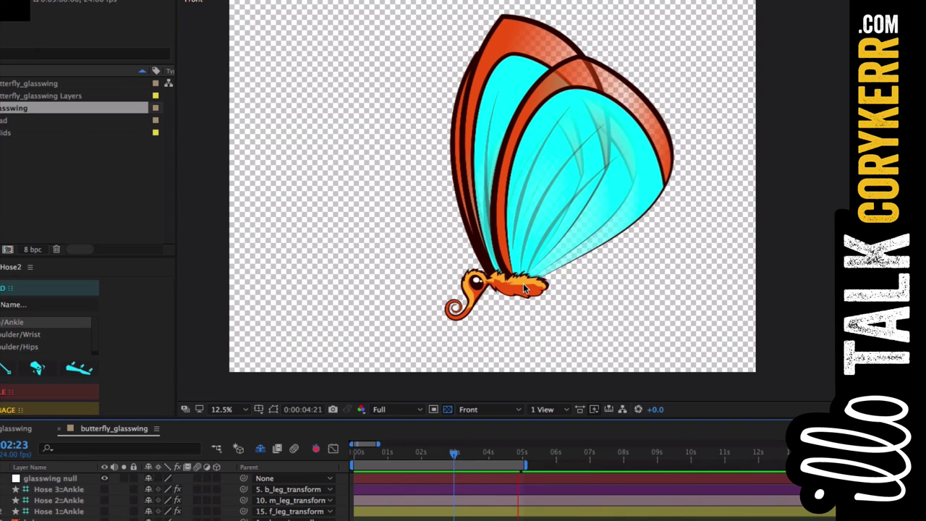
key(Page_Down)
- Start a looping preview of the wing flap across the 0–5 second work area
key(space)
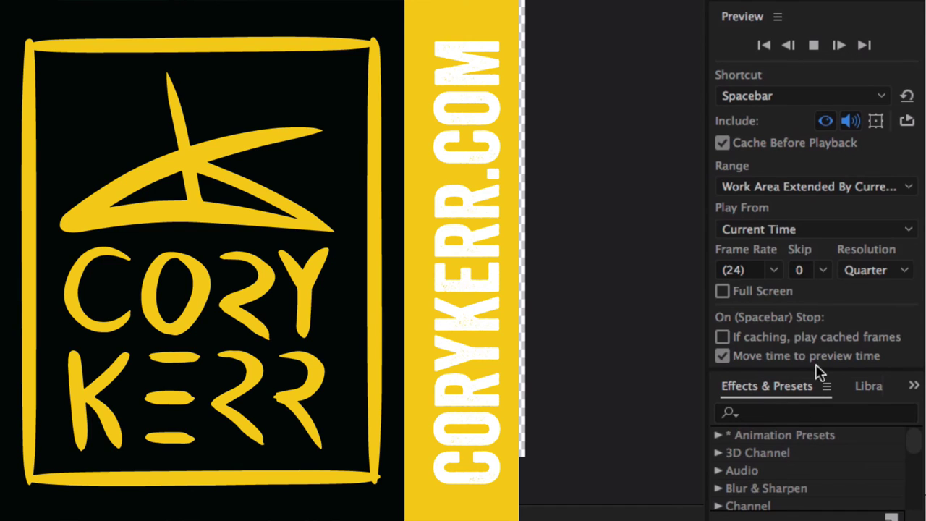
drag(815, 372, 814, 77)
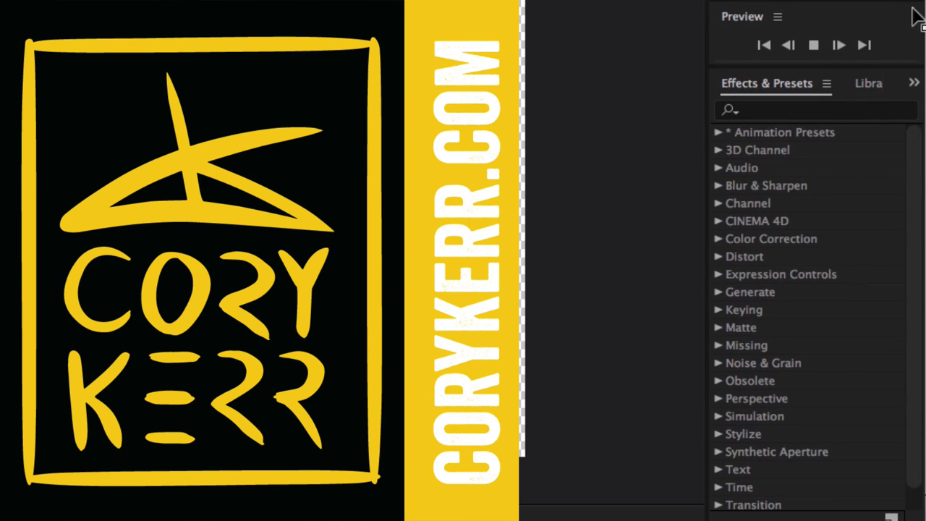
drag(840, 66, 852, 374)
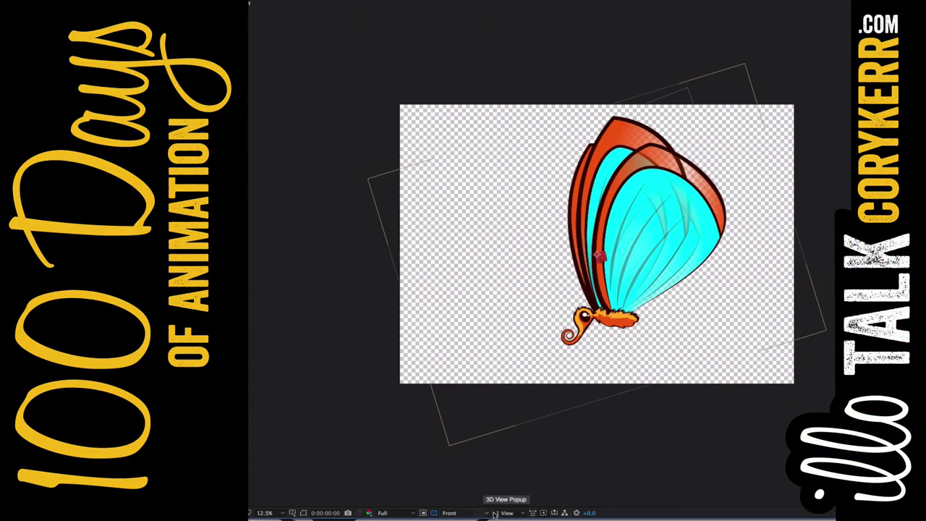
- Keep the Front view and set the viewer magnification to Fit
click(527, 514)
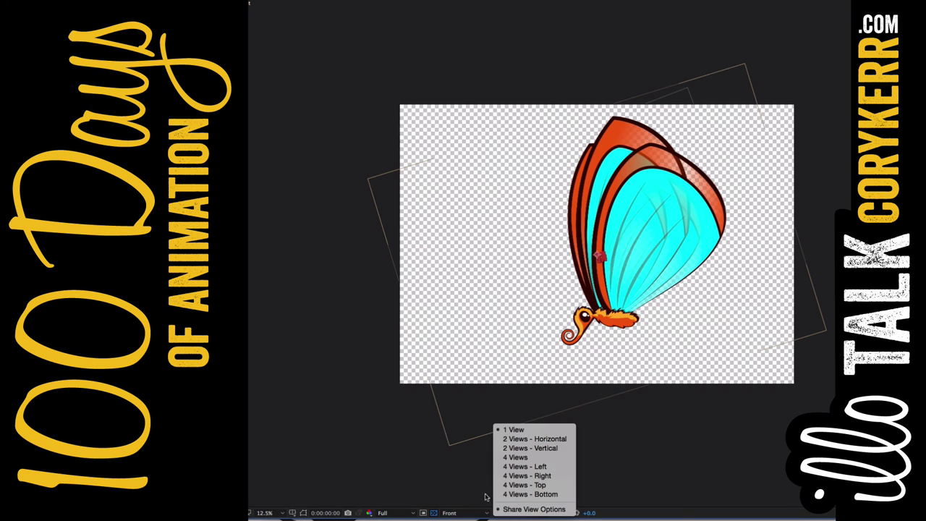
click(484, 512)
click(484, 511)
click(426, 492)
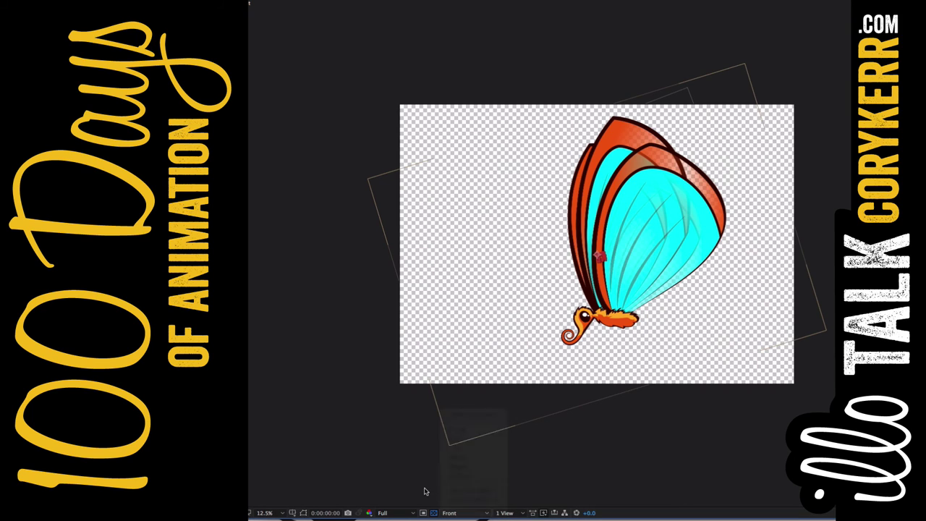
click(282, 514)
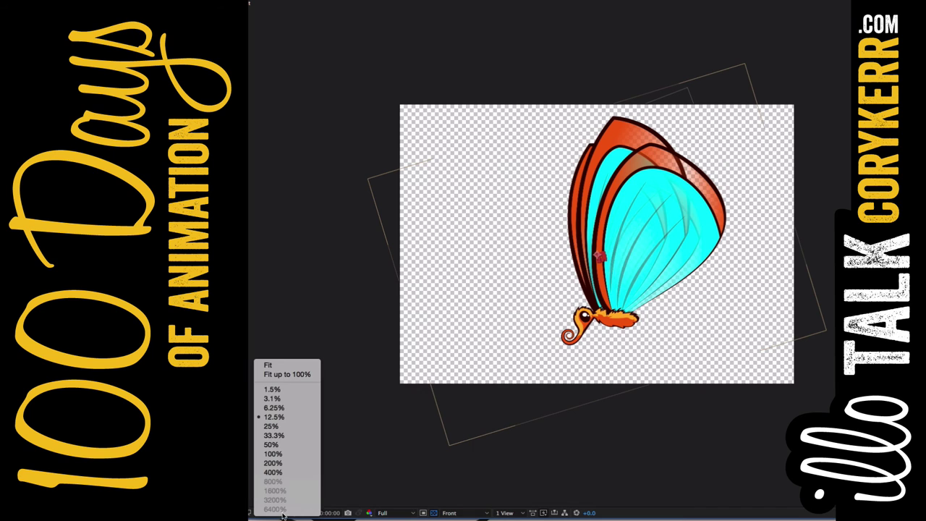
click(300, 367)
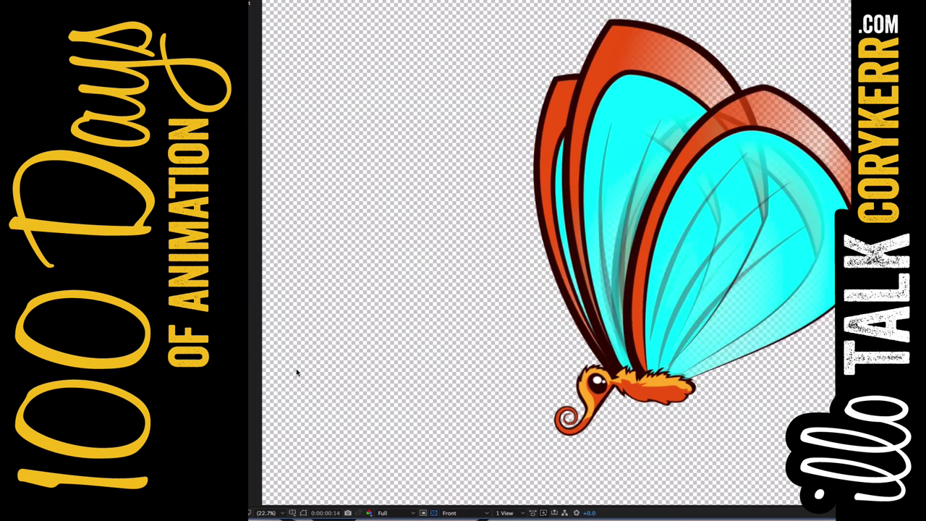